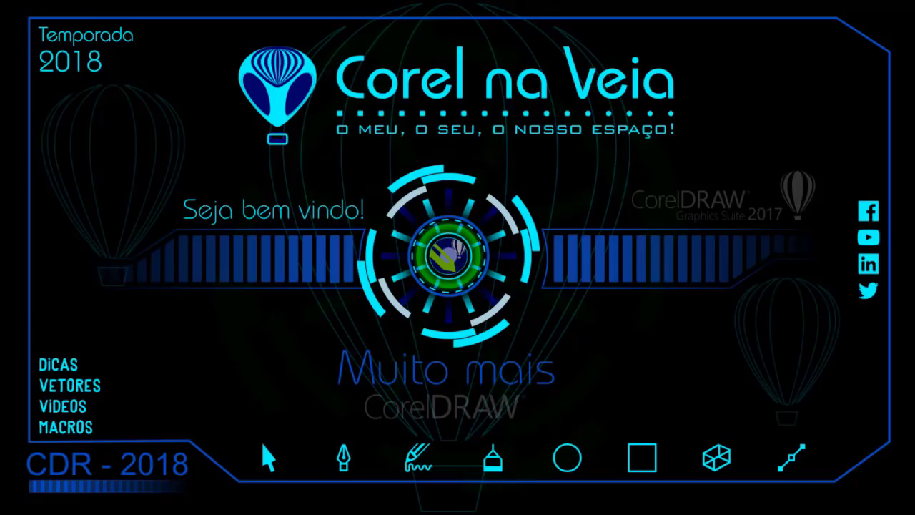
Switch to CorelDRAW and close the KalGRAFISin calendar macro dialog.
mouse_move(637, 509)
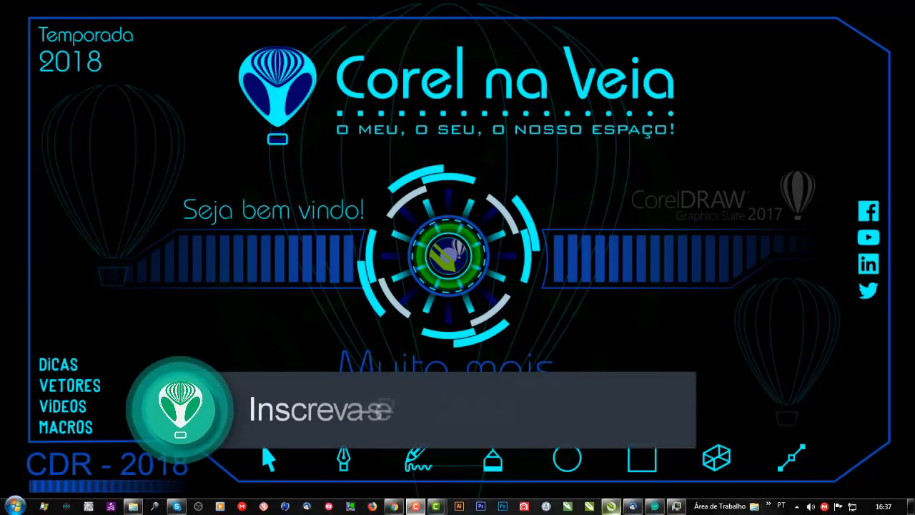
click(612, 507)
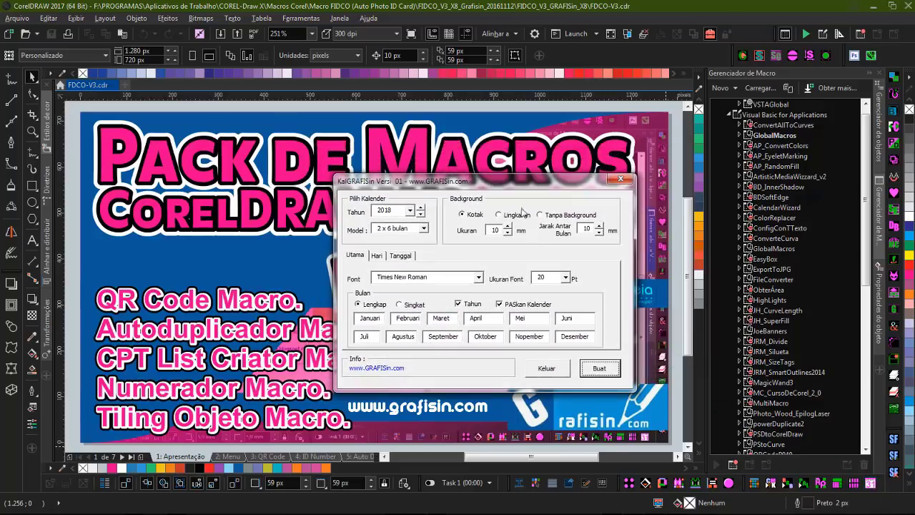
click(619, 181)
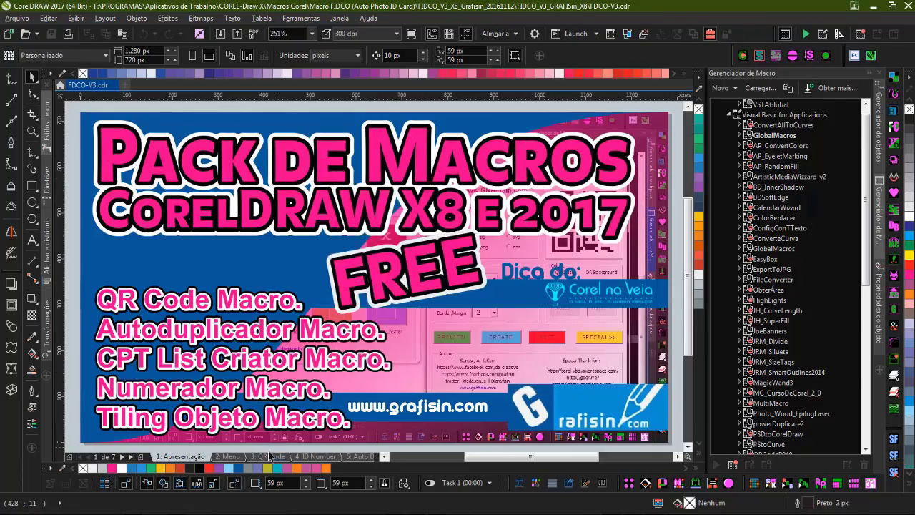
Look through the presentation pages from the Menu page to the CPT List Creator page.
click(232, 457)
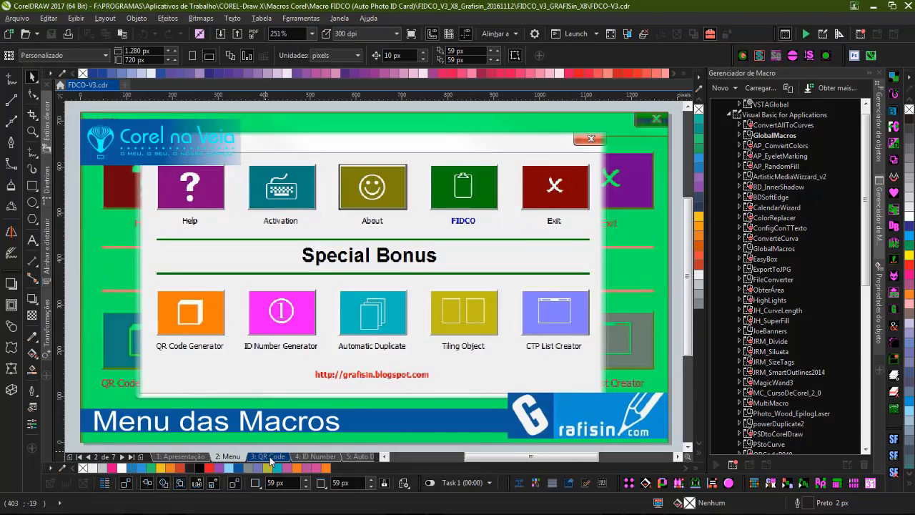
click(268, 457)
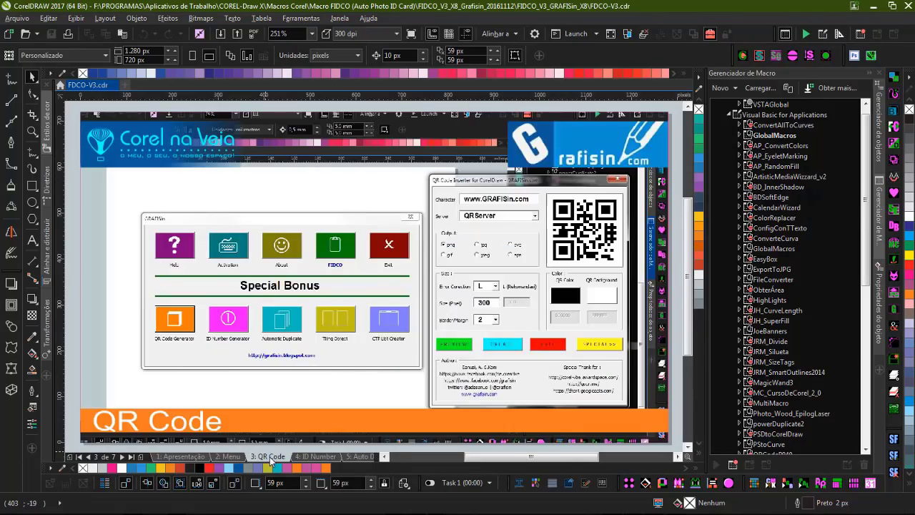
click(316, 459)
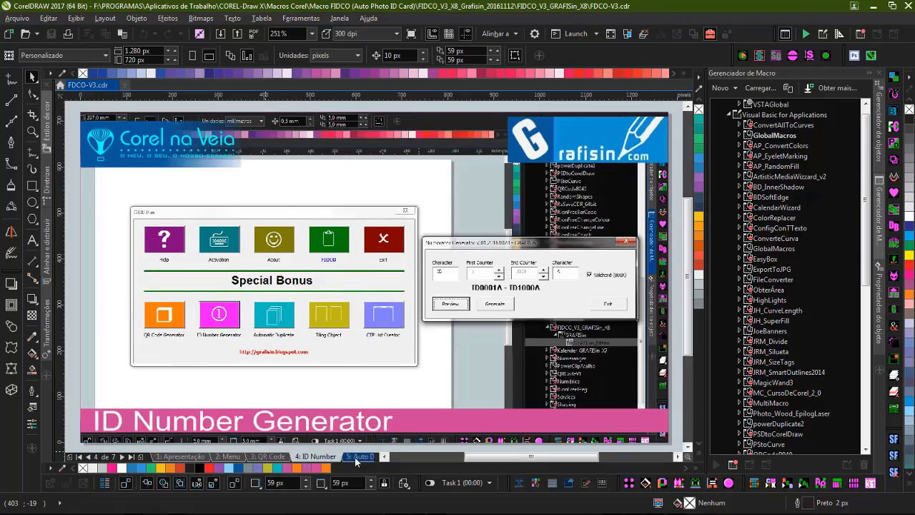
click(352, 459)
click(363, 458)
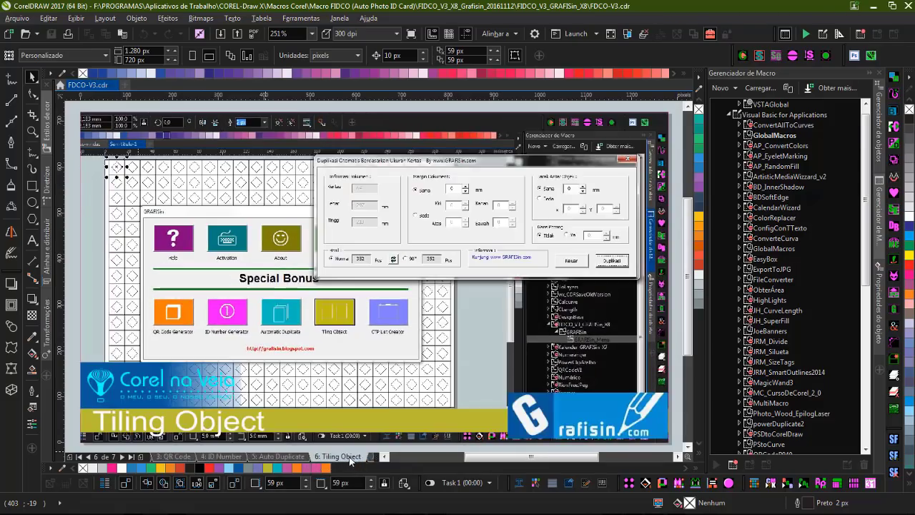
click(367, 458)
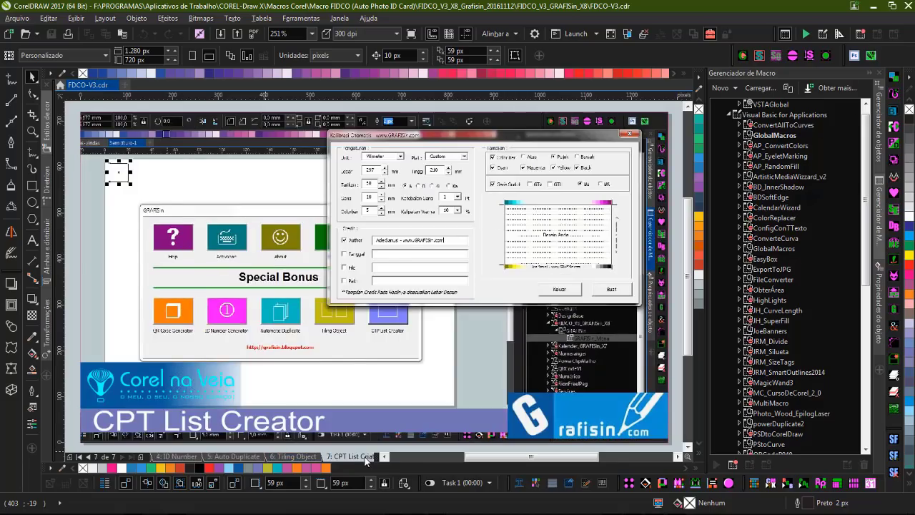
Go back through the pages to the macro menu overview on page 2.
key(Page_Down)
key(Escape)
key(Page_Up)
key(Page_Up)
key(Page_Up)
key(Page_Up)
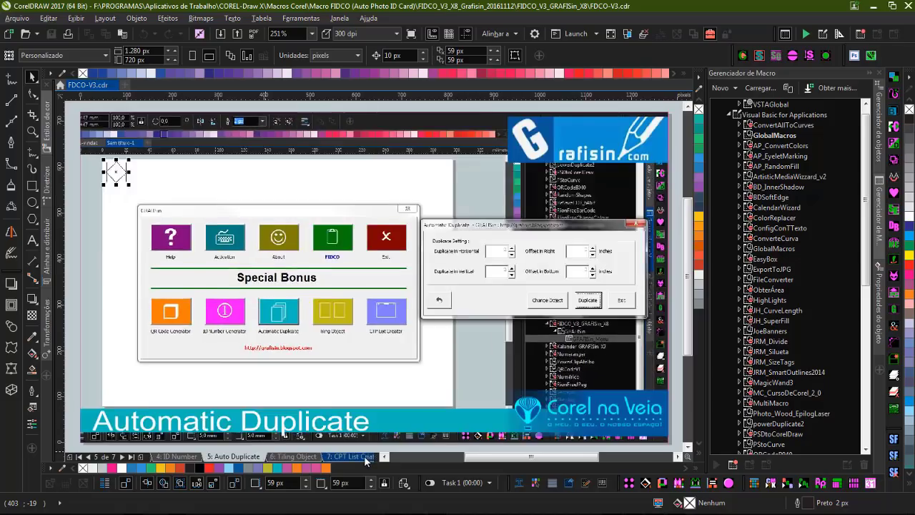
key(Page_Up)
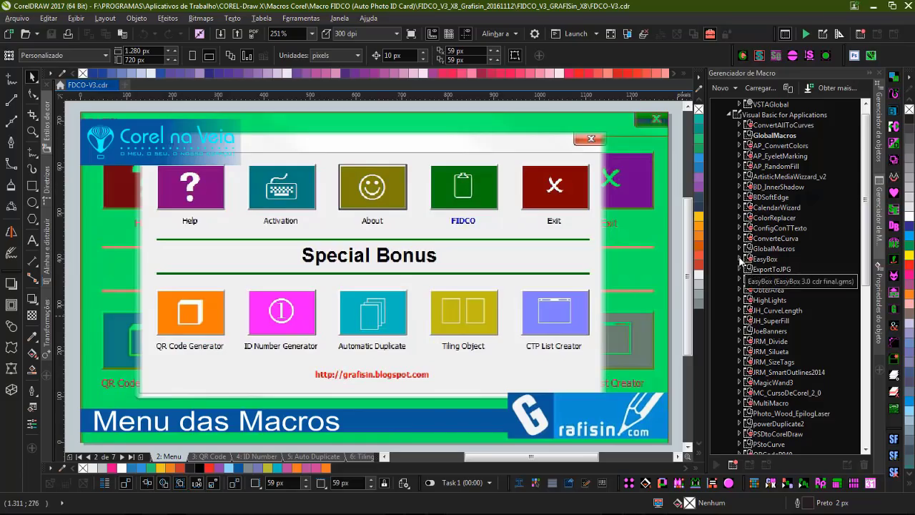
click(465, 288)
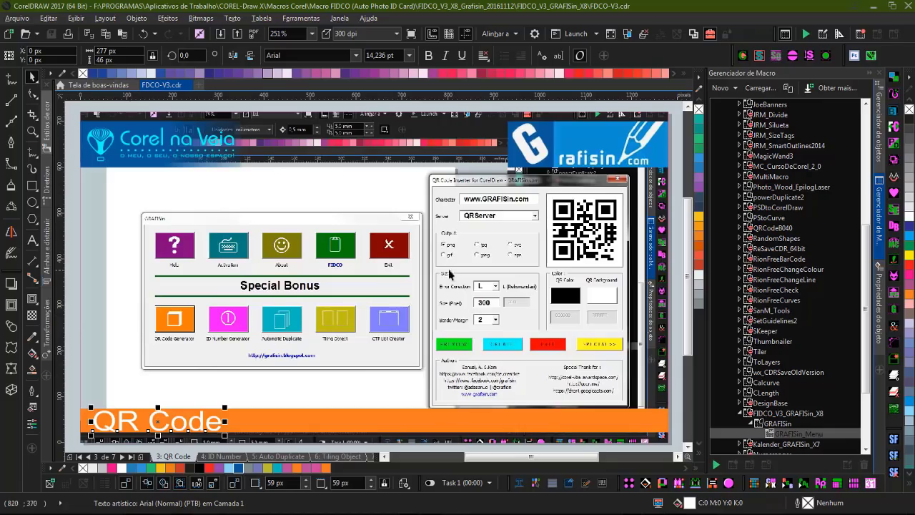
click(485, 257)
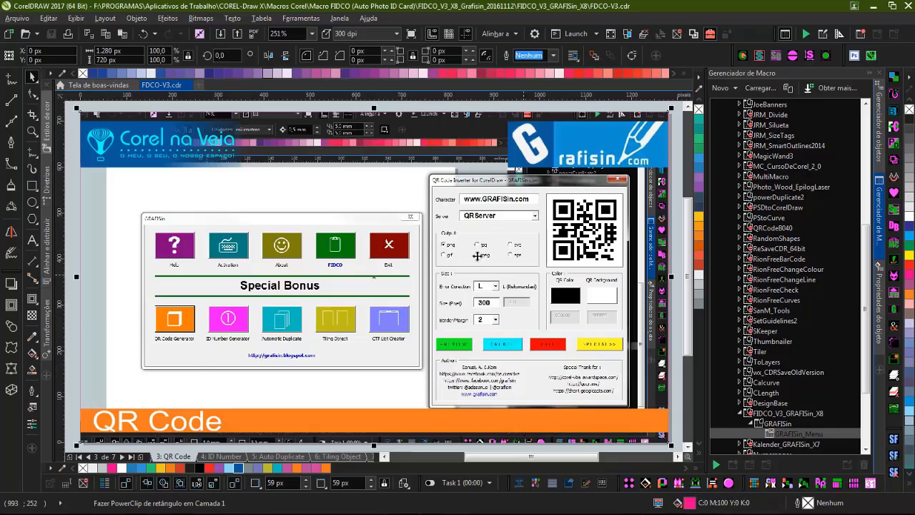
key(Tab)
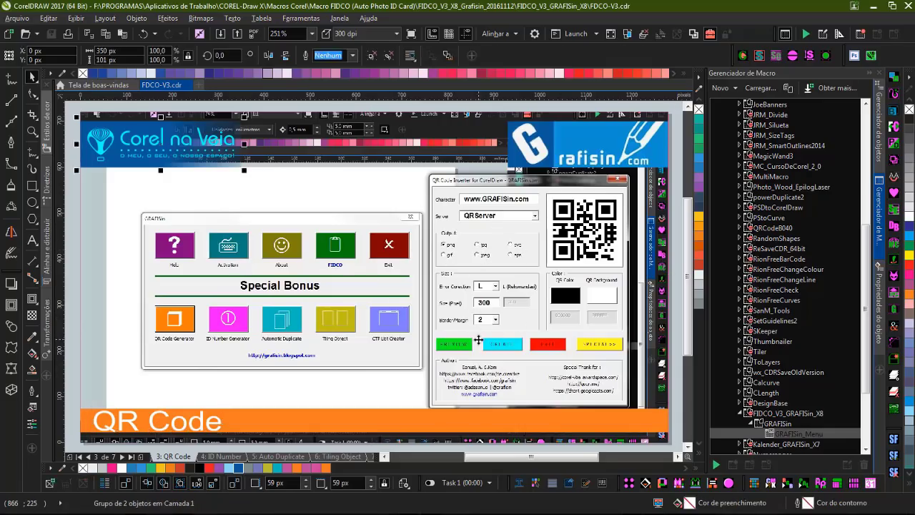
Switch to Chrome and open the QR Code Generator macro's download link near the end of the Grafisin article.
key(alt+Tab)
key(Tab)
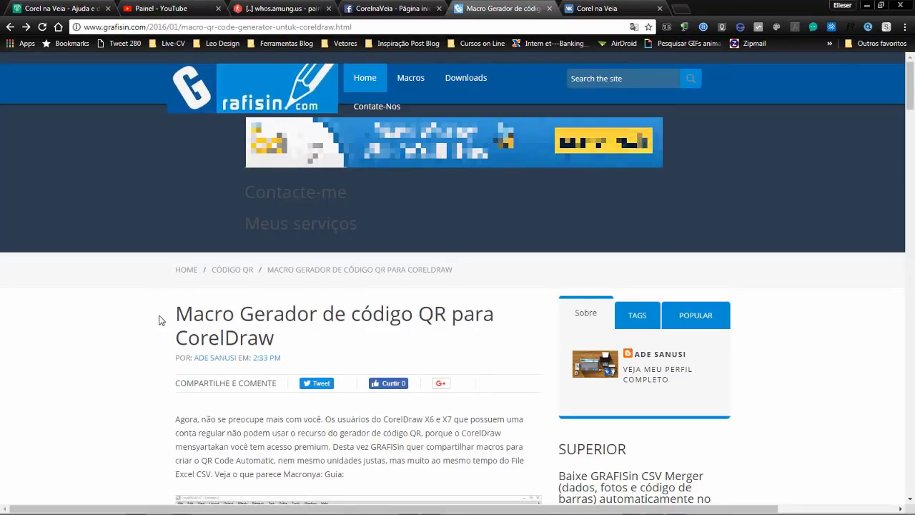
scroll(160, 322, down, 3)
scroll(159, 326, down, 1)
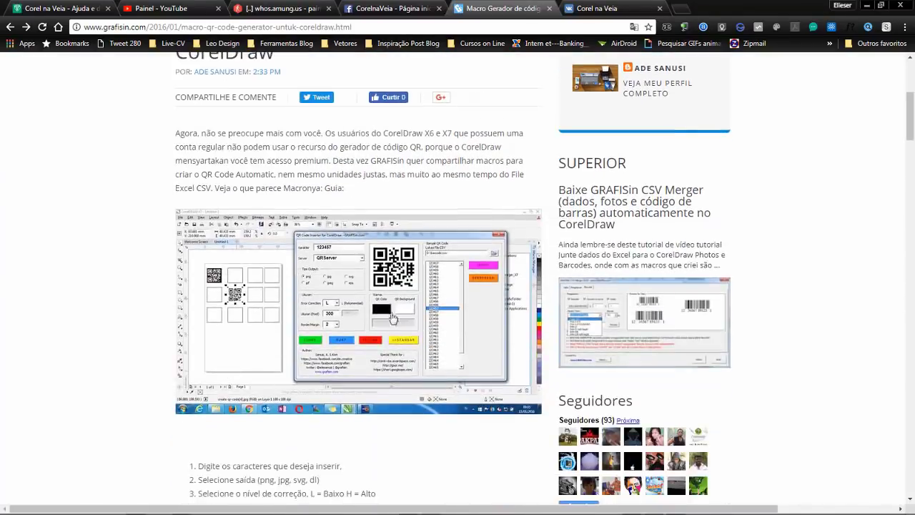
scroll(170, 293, down, 6)
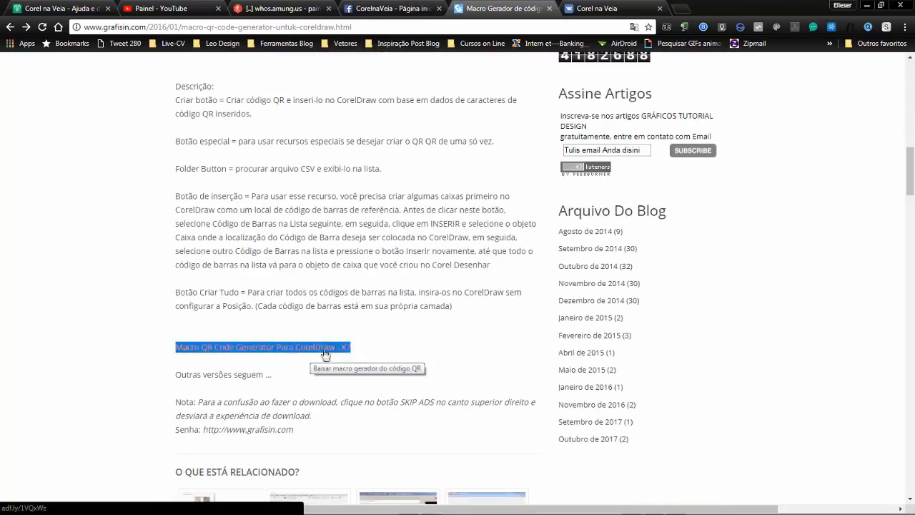
click(325, 349)
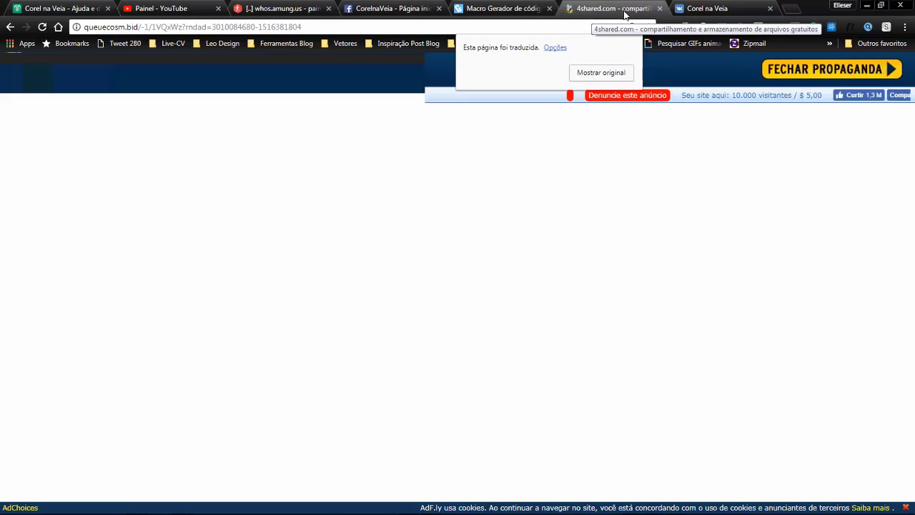
Skip the AdF.ly advertisement and close the "#1 Game" pop-up tab.
click(835, 75)
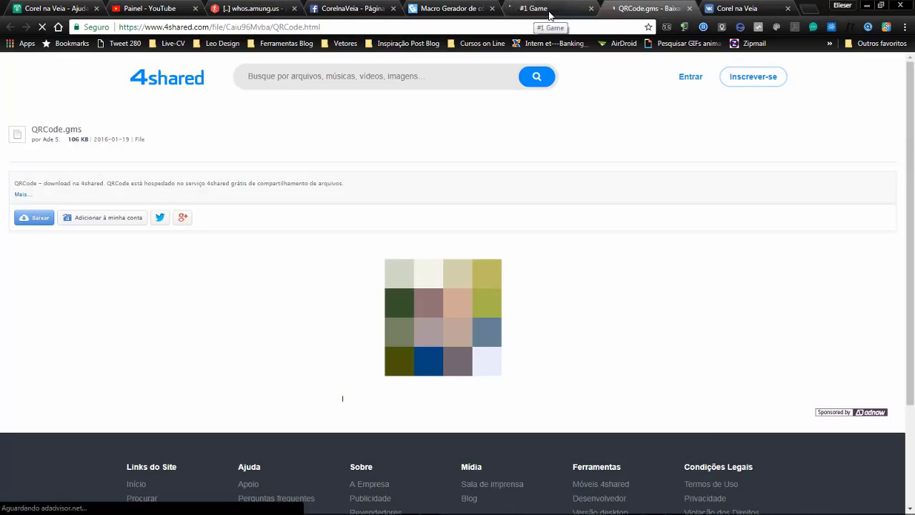
click(549, 14)
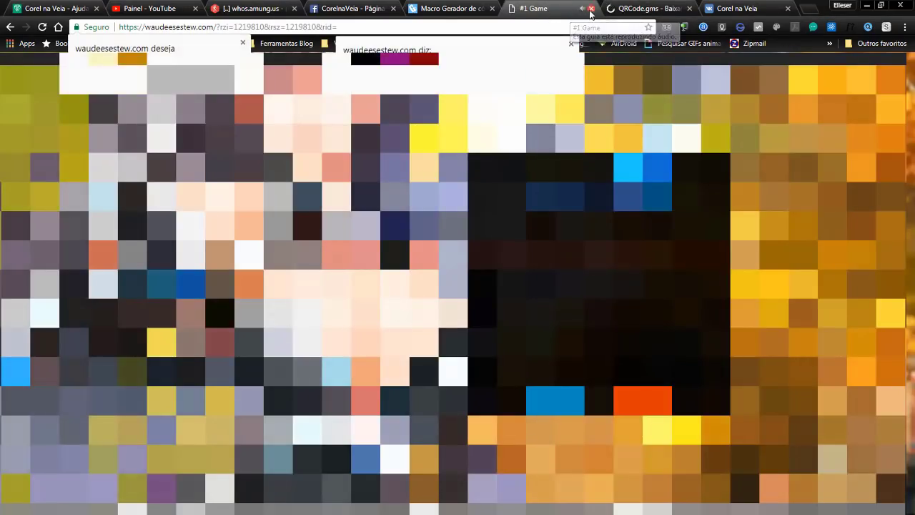
click(591, 9)
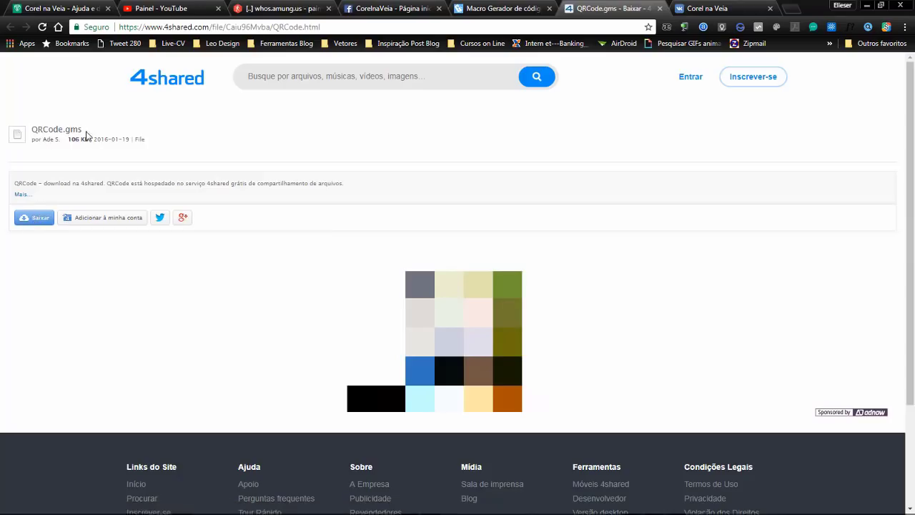
Sign in to 4shared and start the free download of QRCode.gms.
click(33, 221)
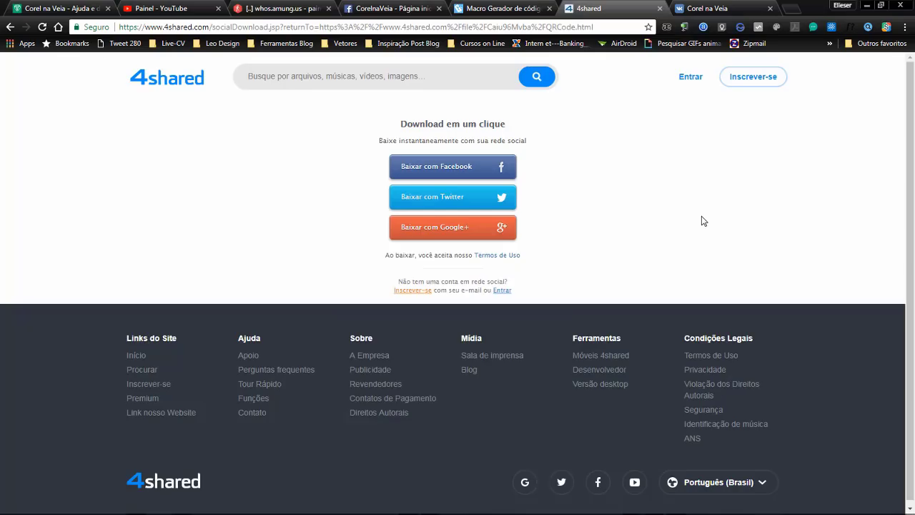
click(501, 290)
key(Return)
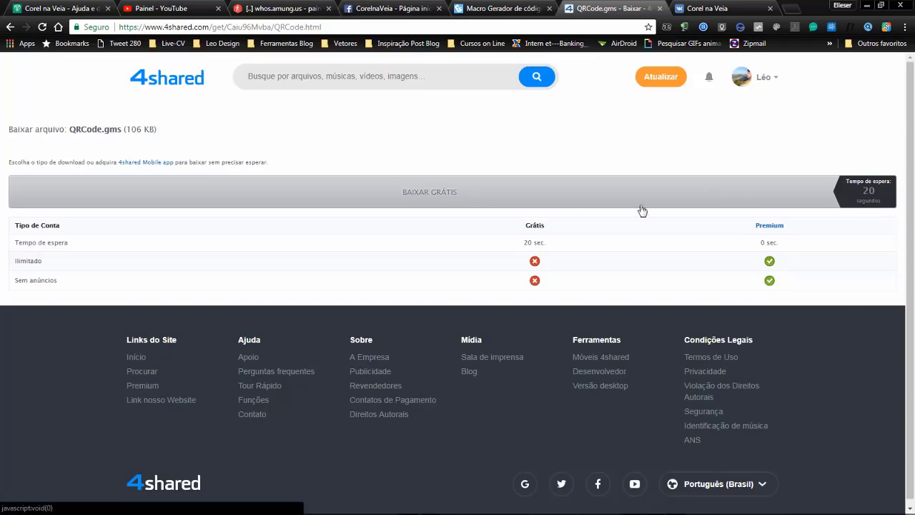
click(432, 195)
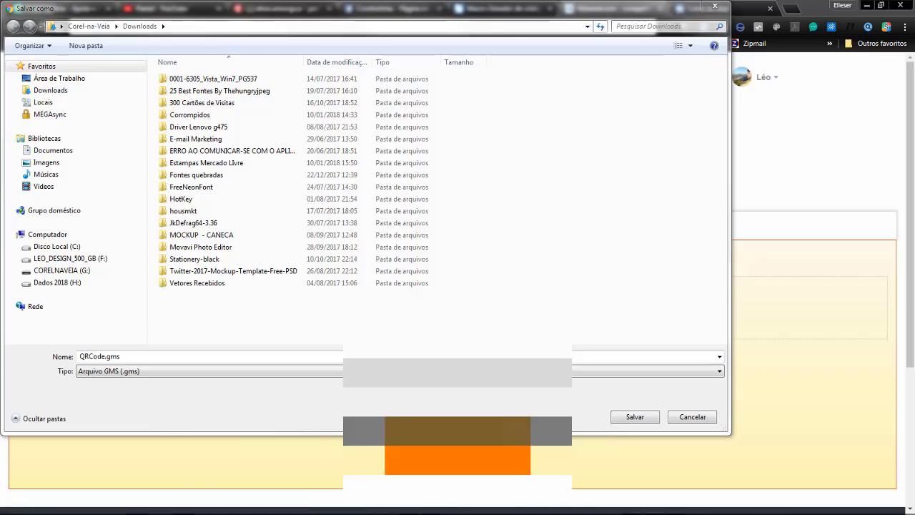
Save QRCode.gms in the QR Code Separado folder inside FIDCO_V3_GRAFISin_X8.
click(352, 29)
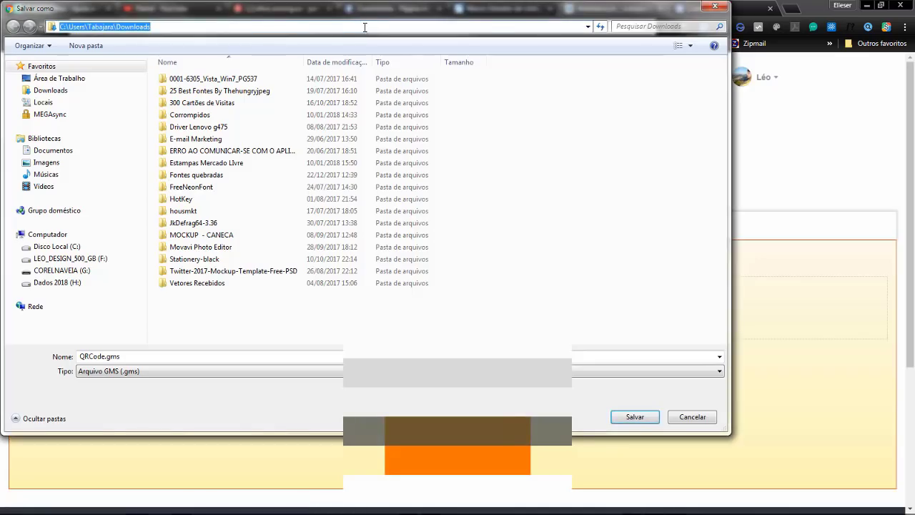
text(C:\Users\Tabajara\Área de Trabalho\COREL-Draw X\Macros Corel\Macro FIDCO (Auto Photo ID Card)\FIDCO_V3_X8_Grafisin_20161112\FIDCO_V3_GRAFISin_X8\QR Code Separado)
key(Return)
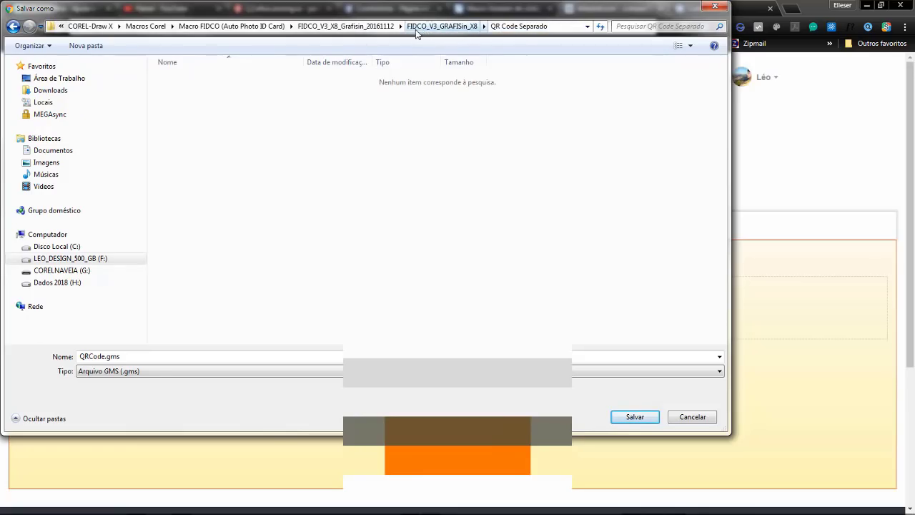
double_click(251, 354)
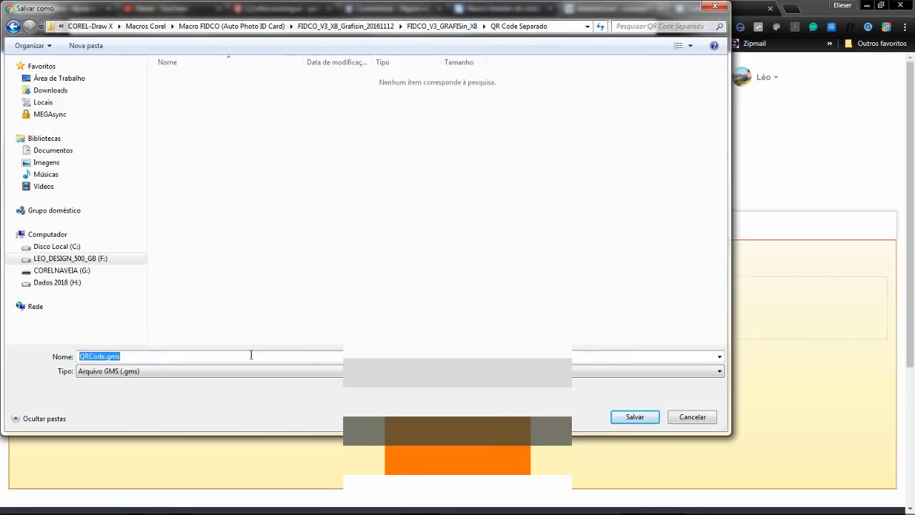
click(627, 418)
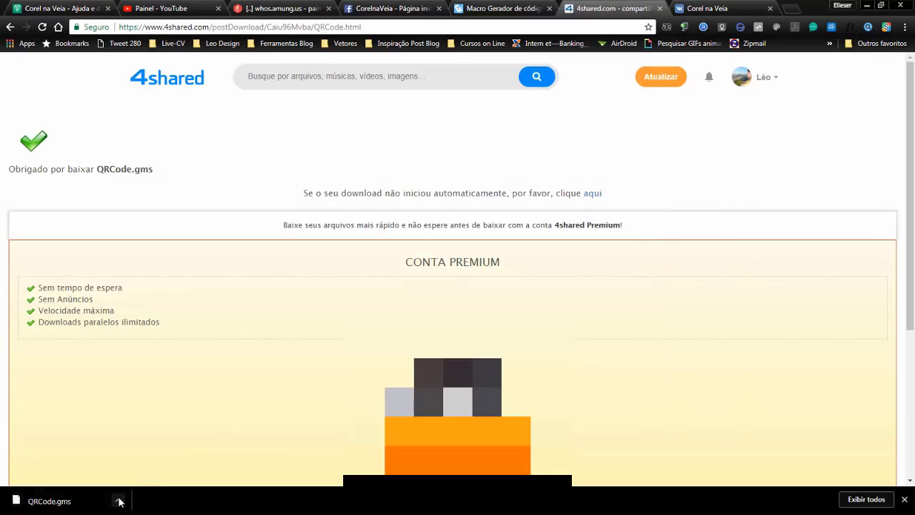
Show the downloaded QRCode.gms in its folder and copy the file.
click(119, 501)
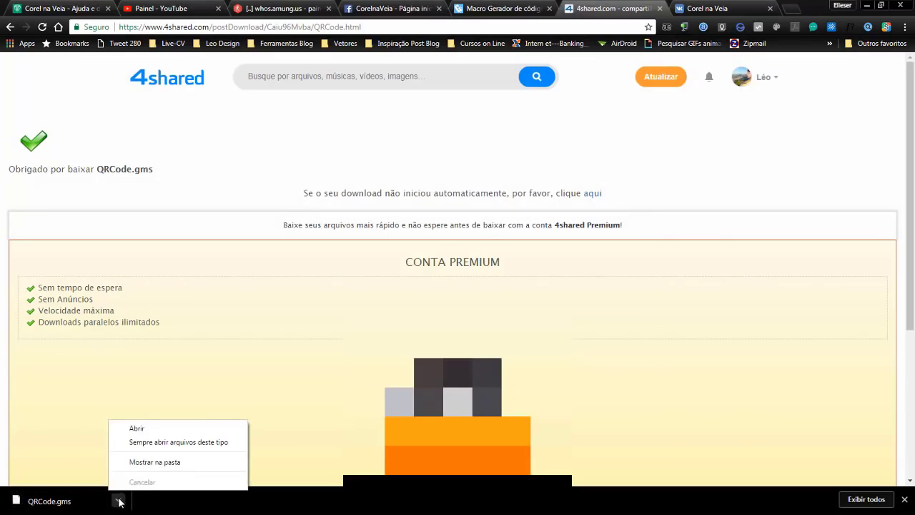
click(171, 463)
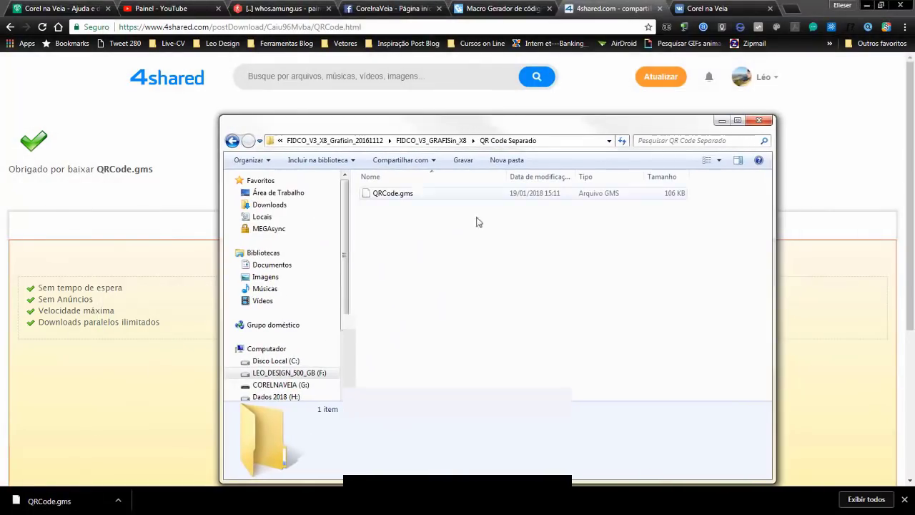
click(390, 198)
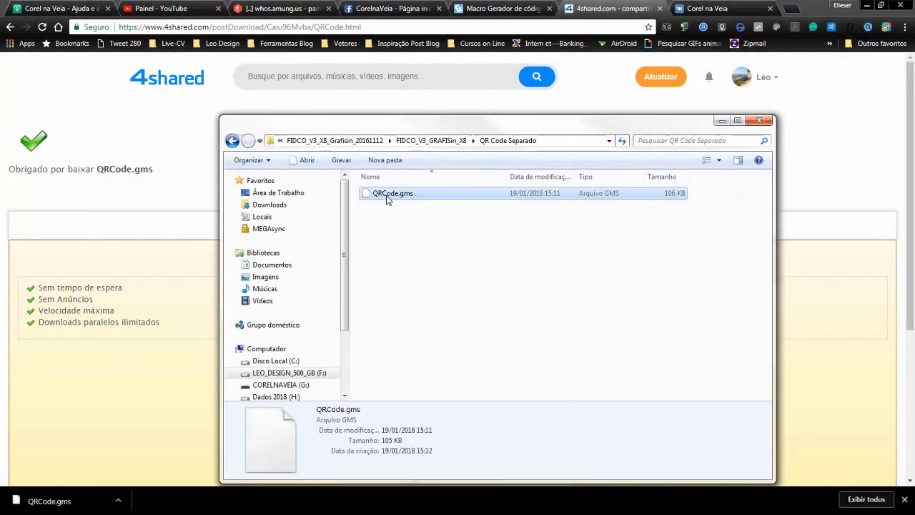
right_click(384, 193)
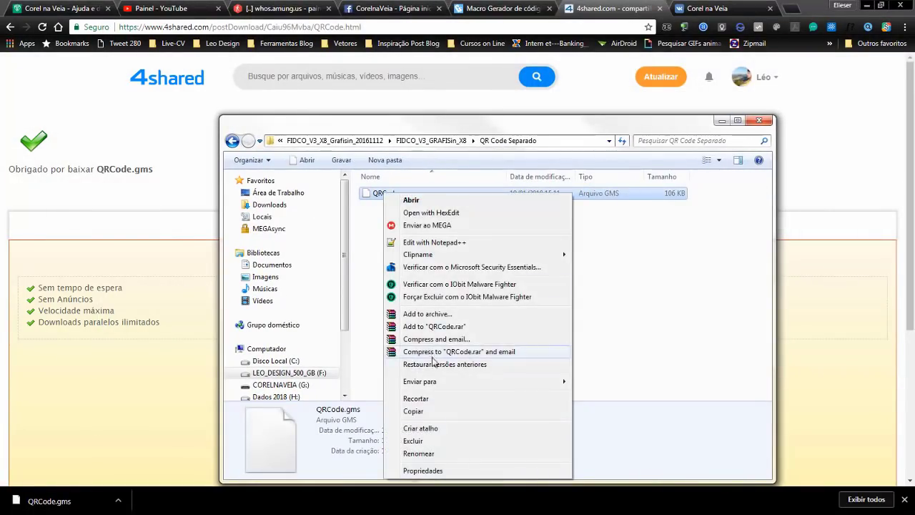
click(421, 414)
click(436, 298)
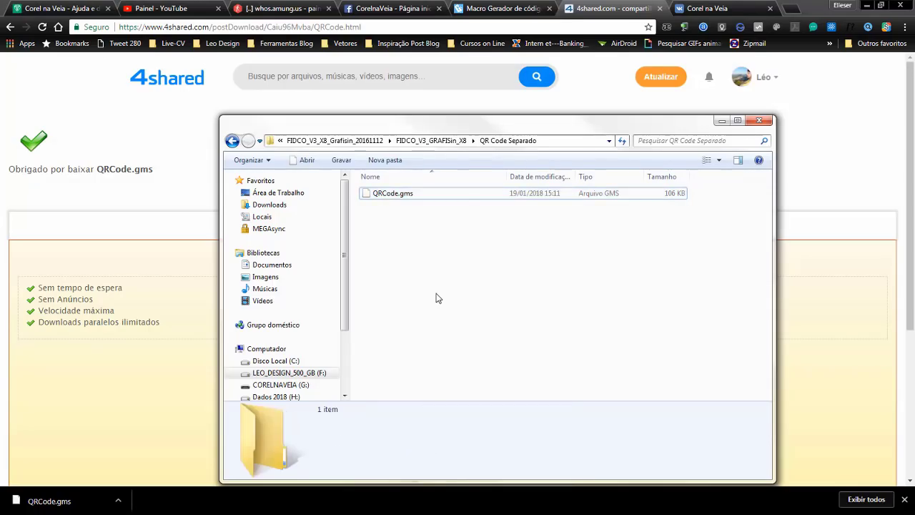
Open the folder C:\Arquivos de Programas\Corel\CorelDRAW Graphics Suite 2017\Draw\GMS.
click(294, 363)
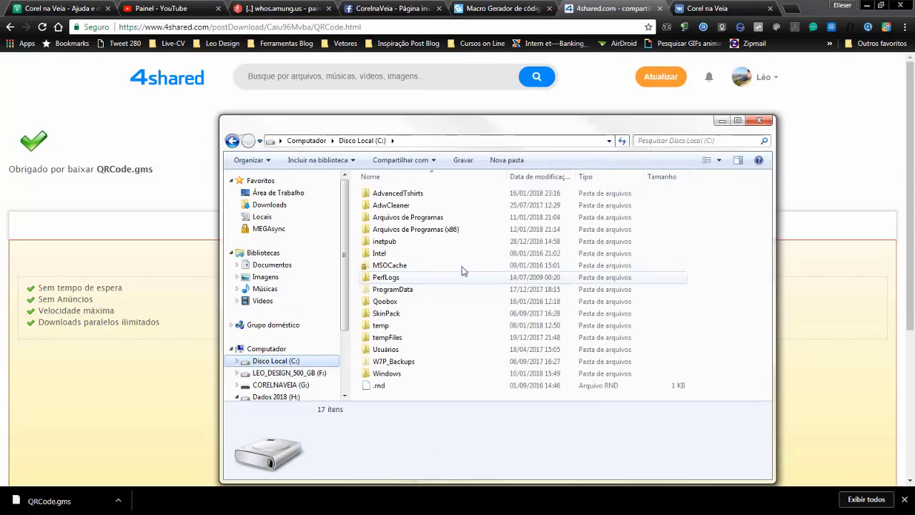
double_click(427, 218)
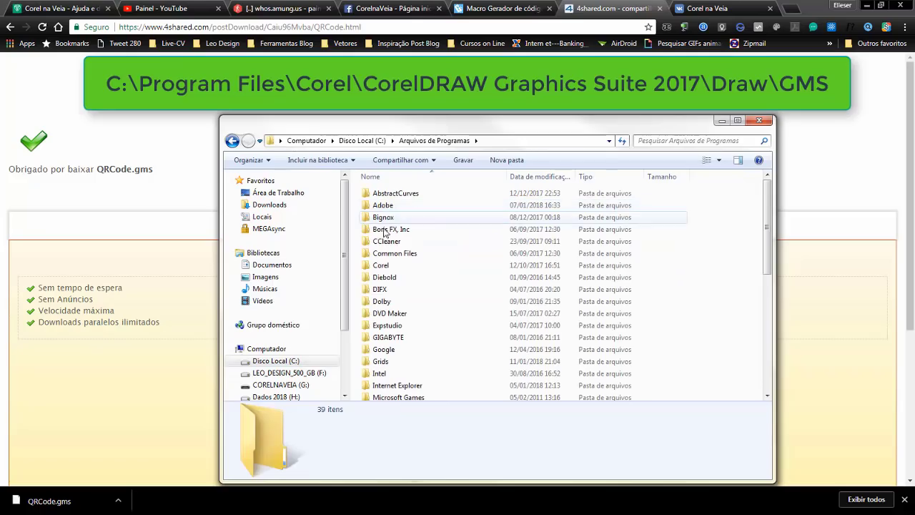
double_click(400, 266)
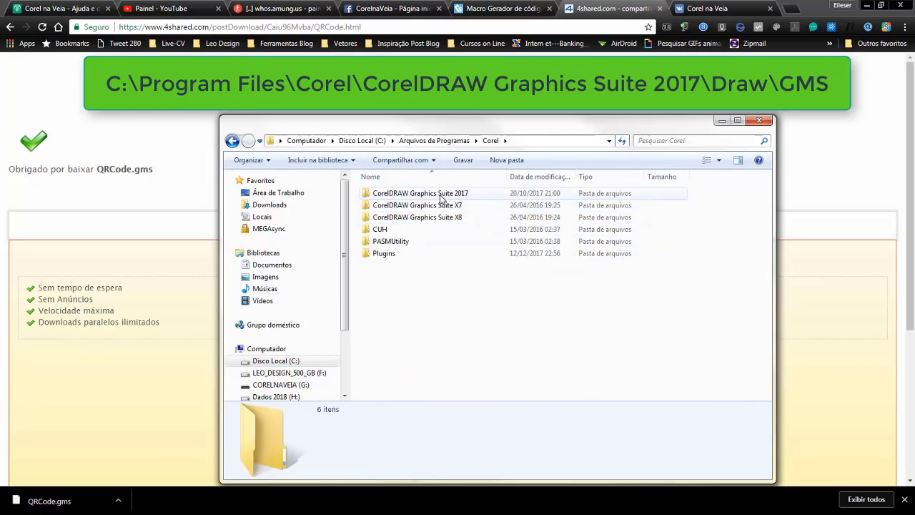
double_click(442, 195)
double_click(399, 277)
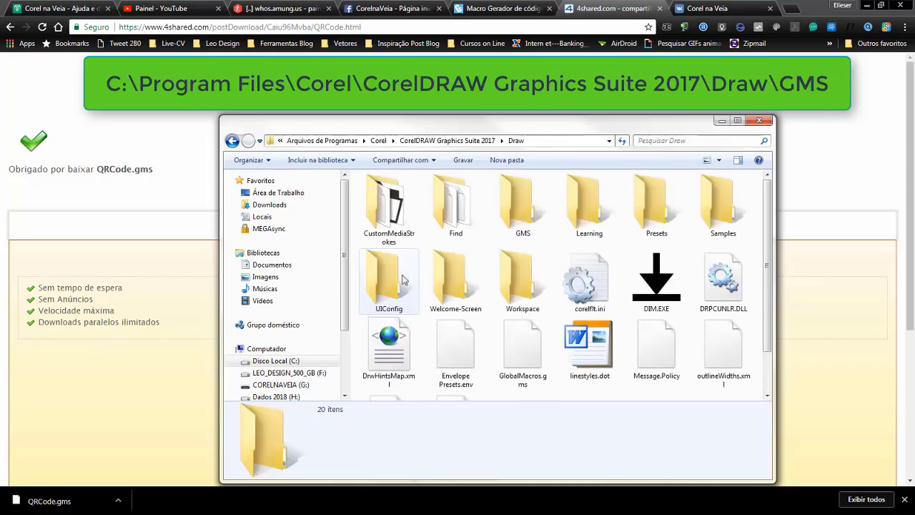
double_click(527, 207)
Paste QRCode.gms into the GMS folder, granting administrator permission, and minimize the folder window.
scroll(547, 214, down, 5)
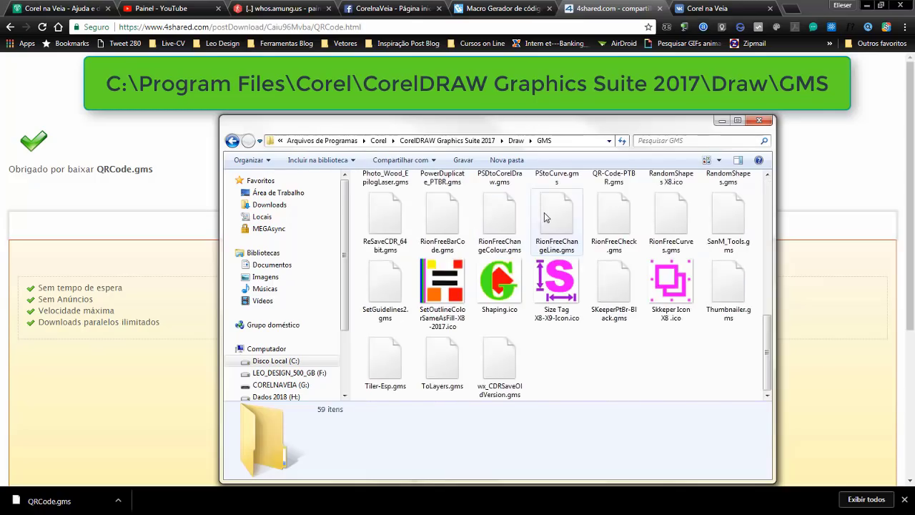
right_click(585, 366)
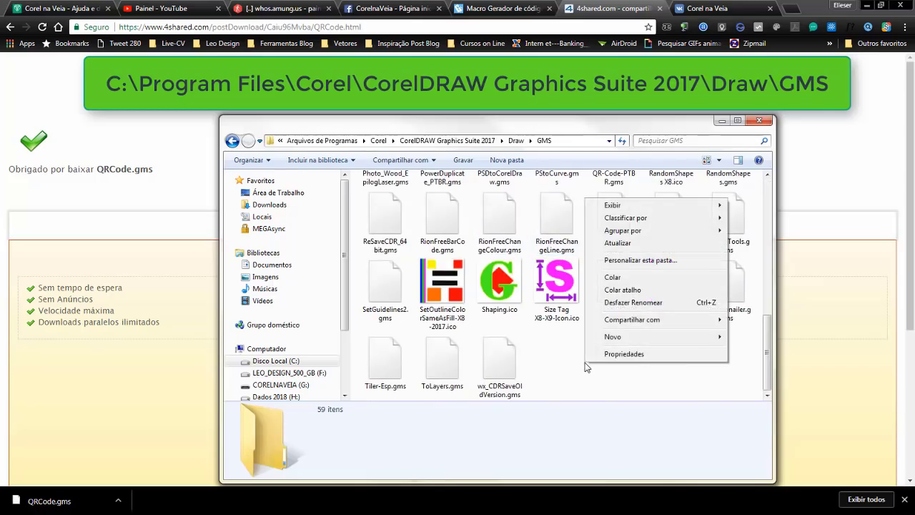
click(612, 277)
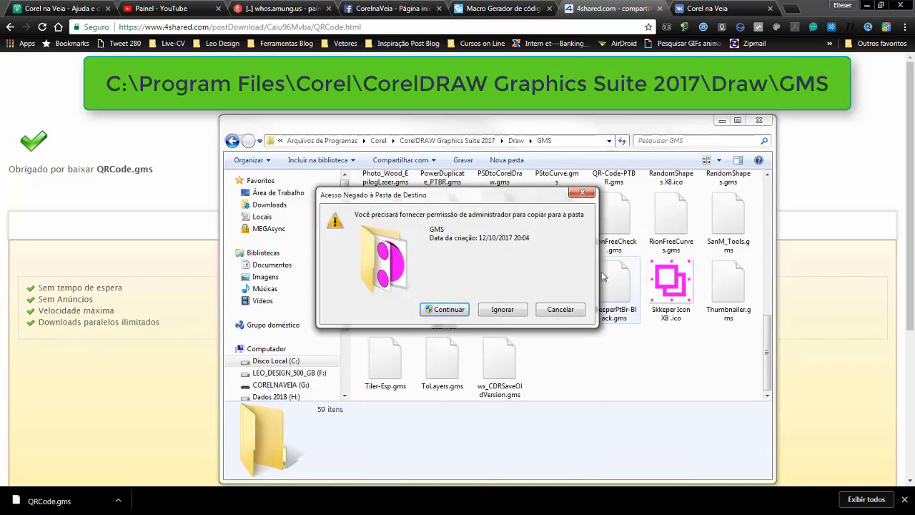
click(454, 312)
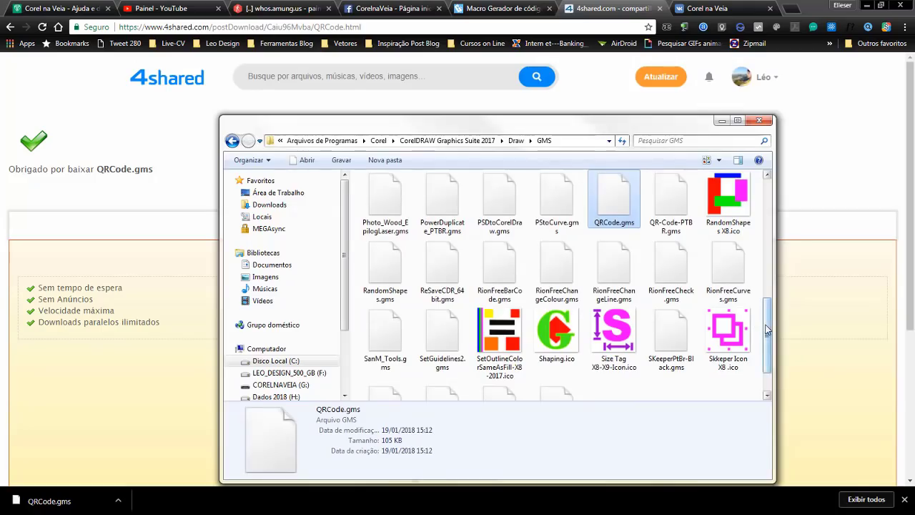
scroll(767, 329, down, 2)
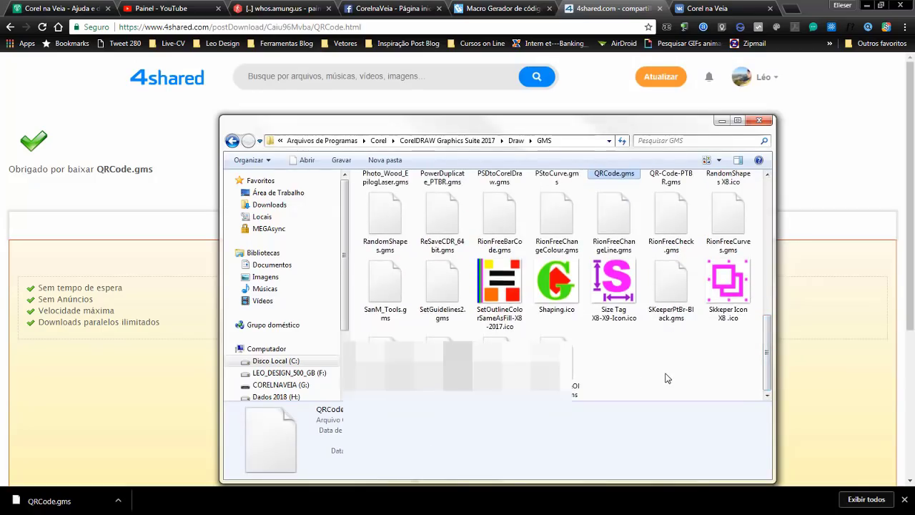
click(721, 122)
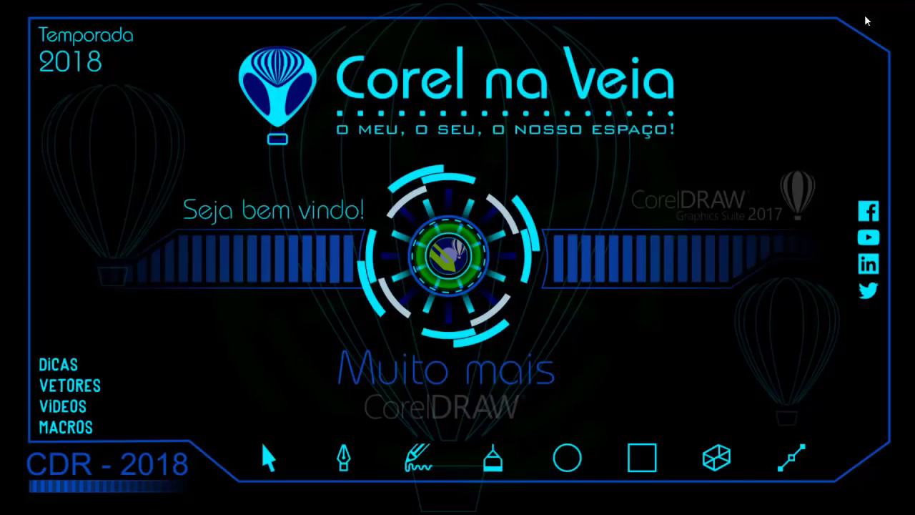
Switch to CorelDRAW 2017 and run the QRCodeInserter.GRAFISin macro from QRCode (QRCode.gms).
mouse_move(598, 511)
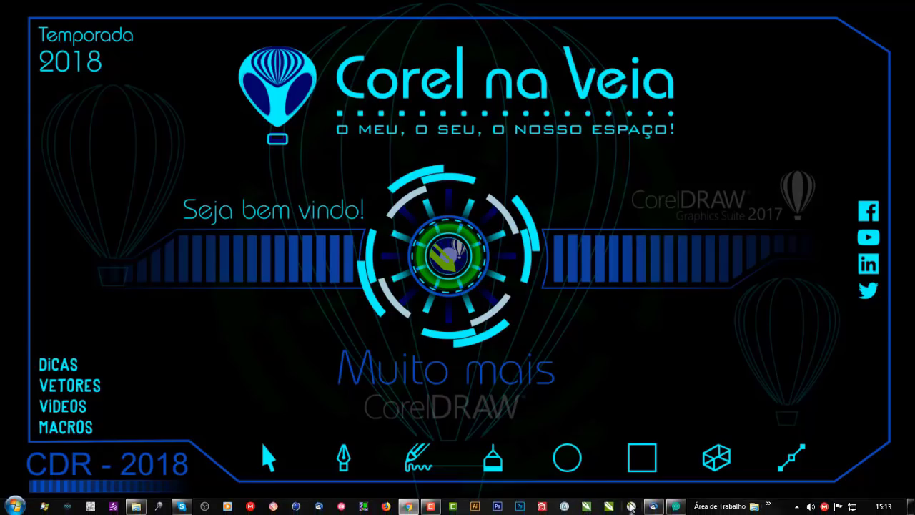
click(632, 506)
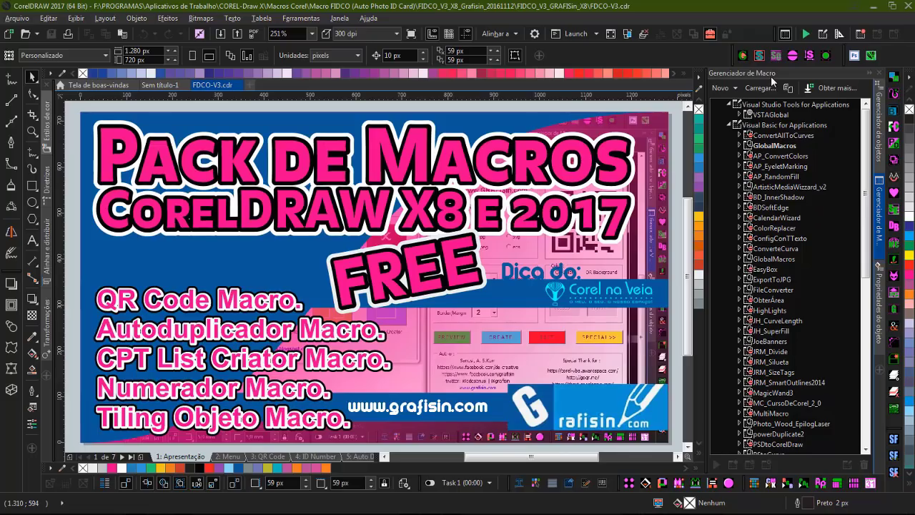
click(342, 20)
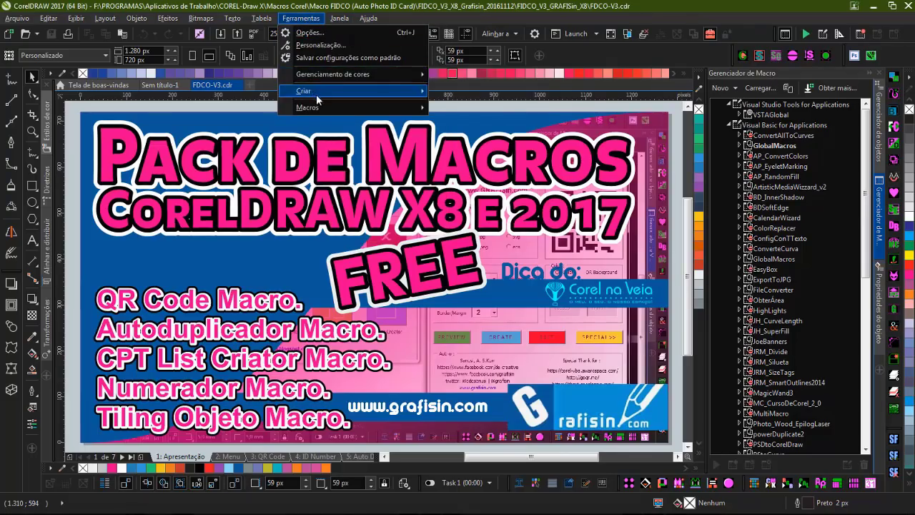
mouse_move(363, 113)
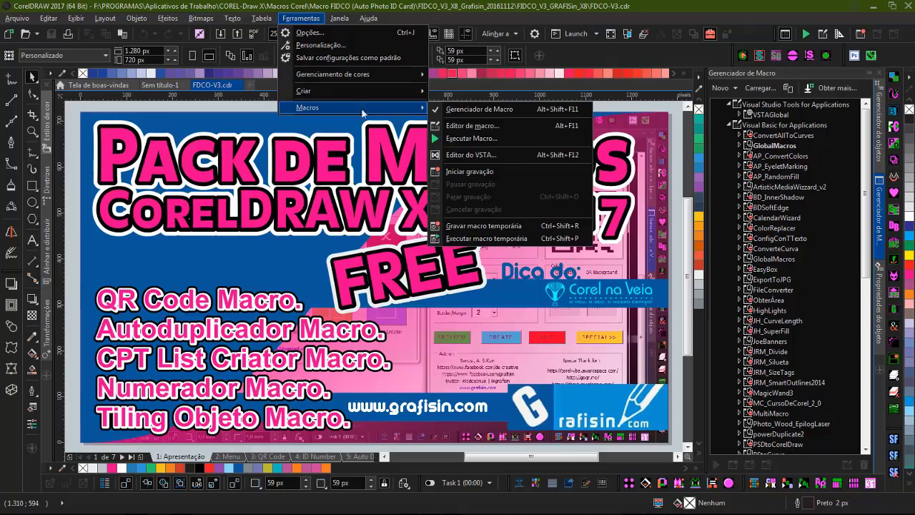
click(485, 138)
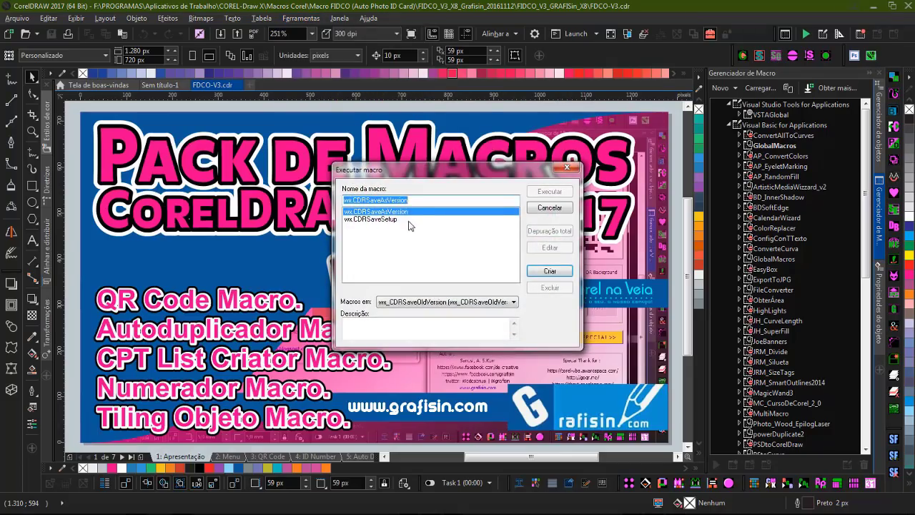
click(412, 302)
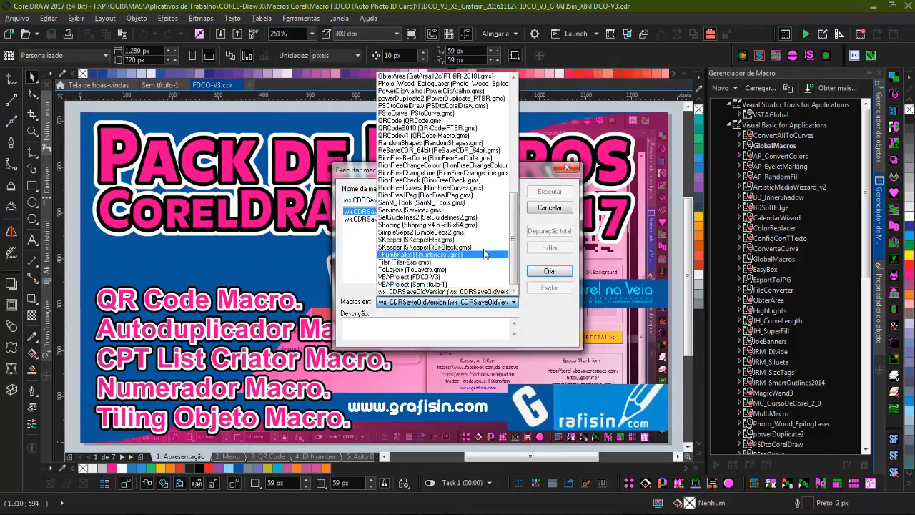
scroll(512, 222, up, 4)
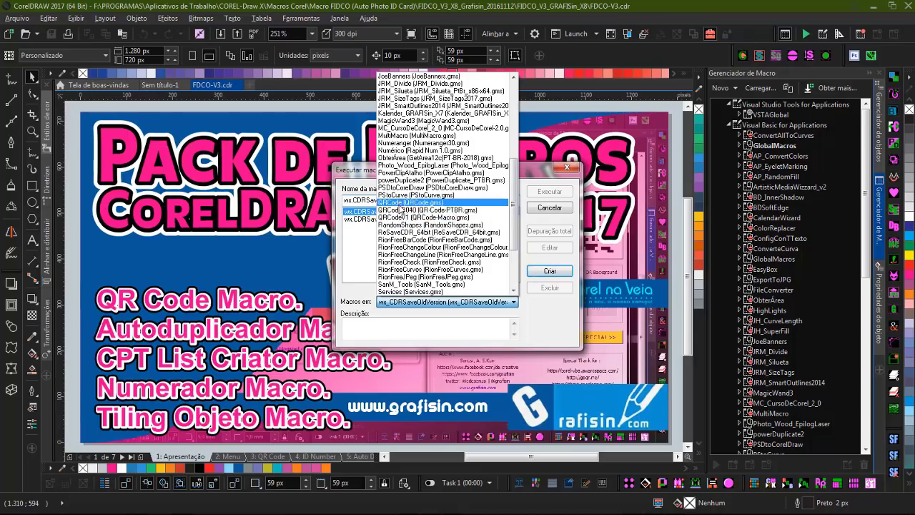
click(402, 205)
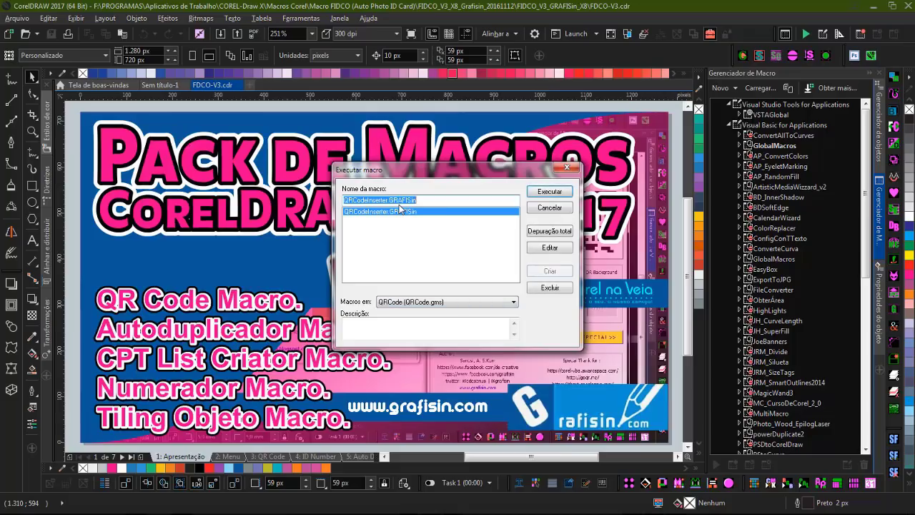
click(542, 193)
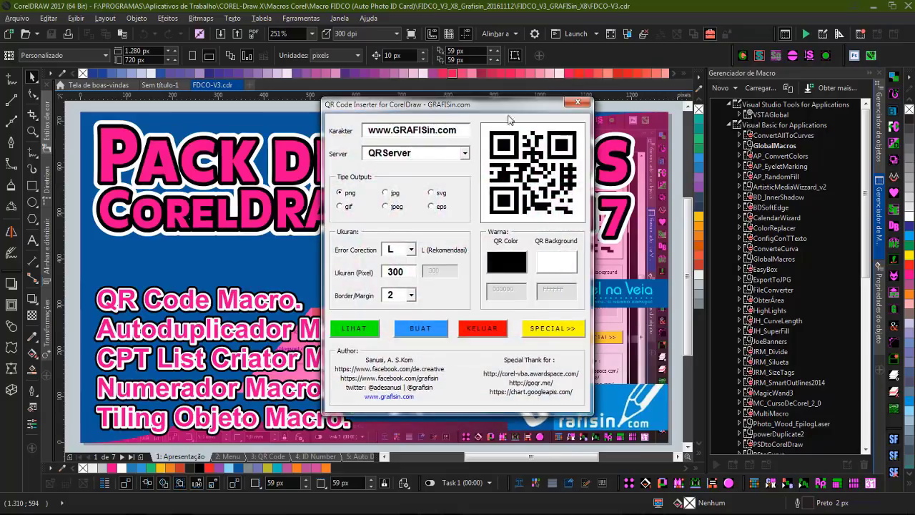
Move the QR Code Inserter window aside, then close it along with the Grafisin web page it opens and return to CorelDRAW.
drag(505, 111, 561, 135)
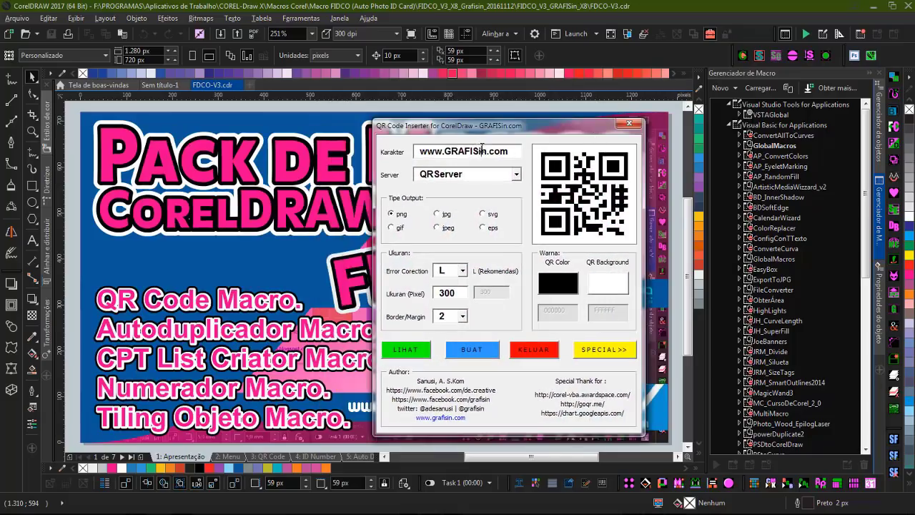
drag(445, 152, 488, 153)
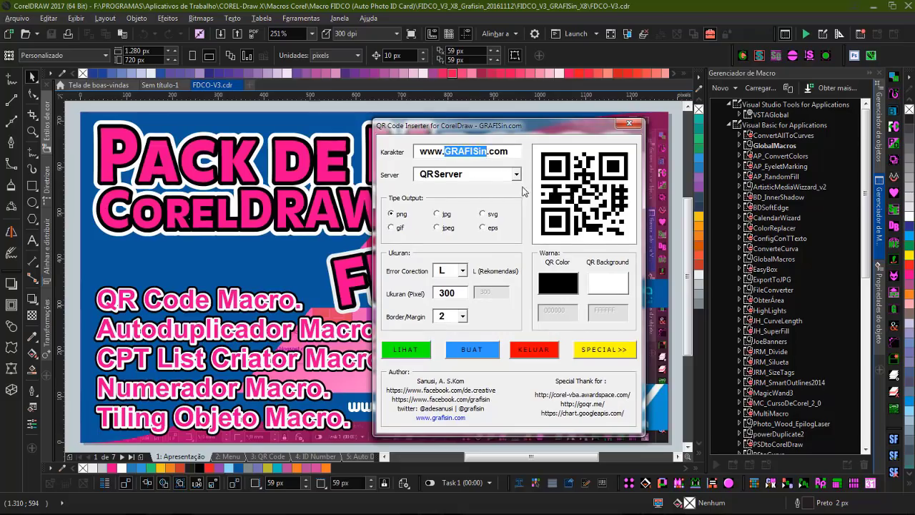
click(629, 124)
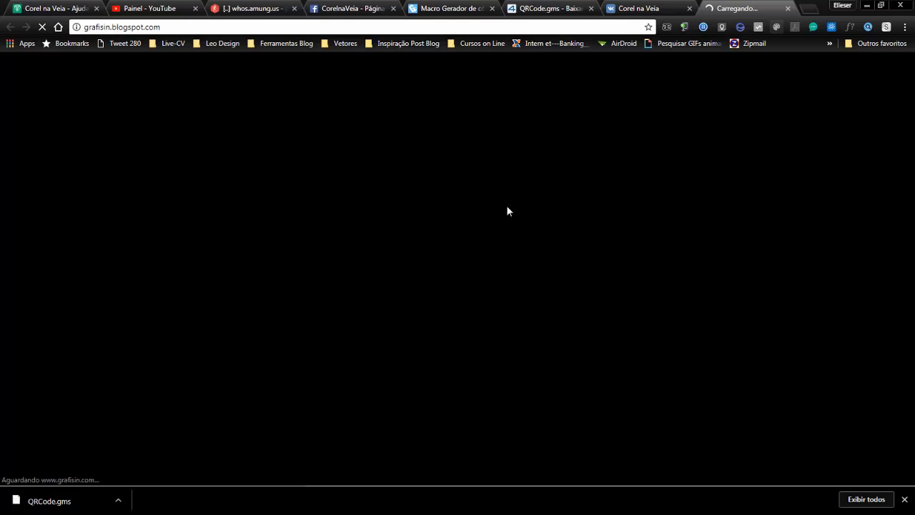
click(788, 8)
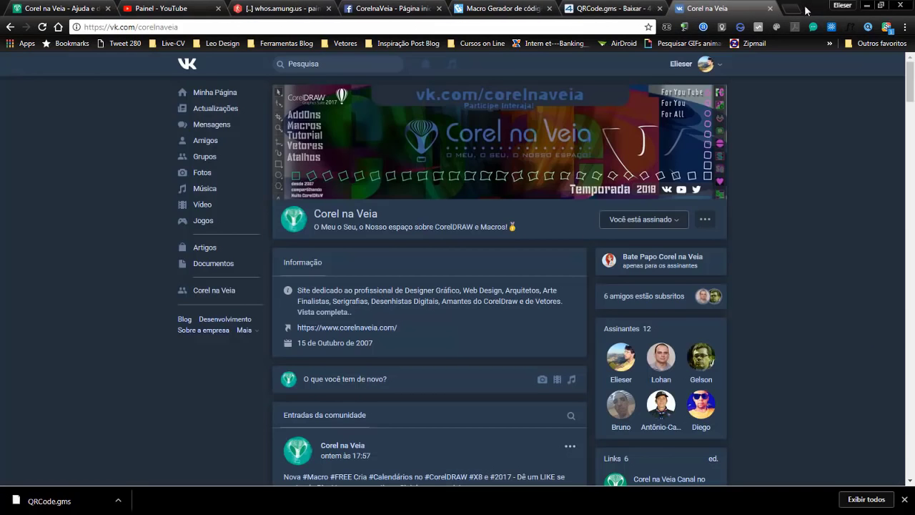
click(866, 5)
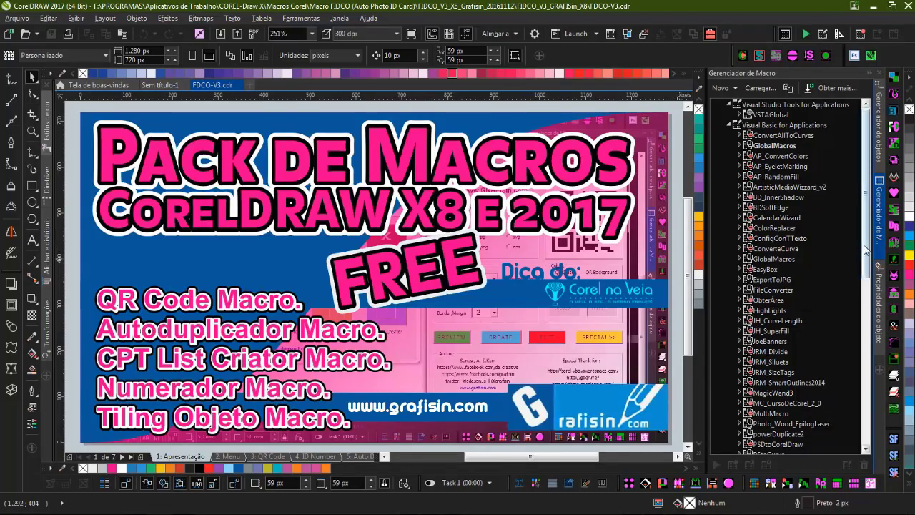
Run the GRAFISin macro under QRCode > QRCodeInserter from the macro manager and move its window clear of the artwork.
scroll(779, 293, down, 6)
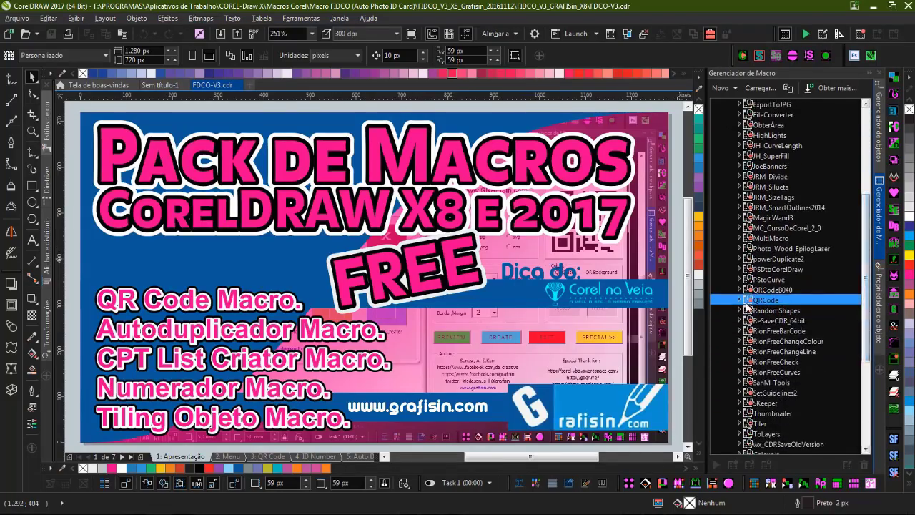
click(740, 299)
click(787, 323)
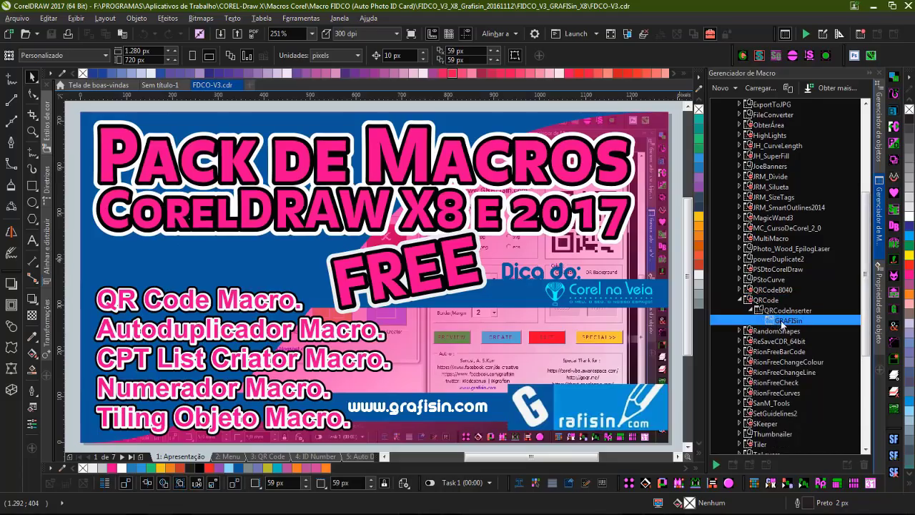
double_click(786, 324)
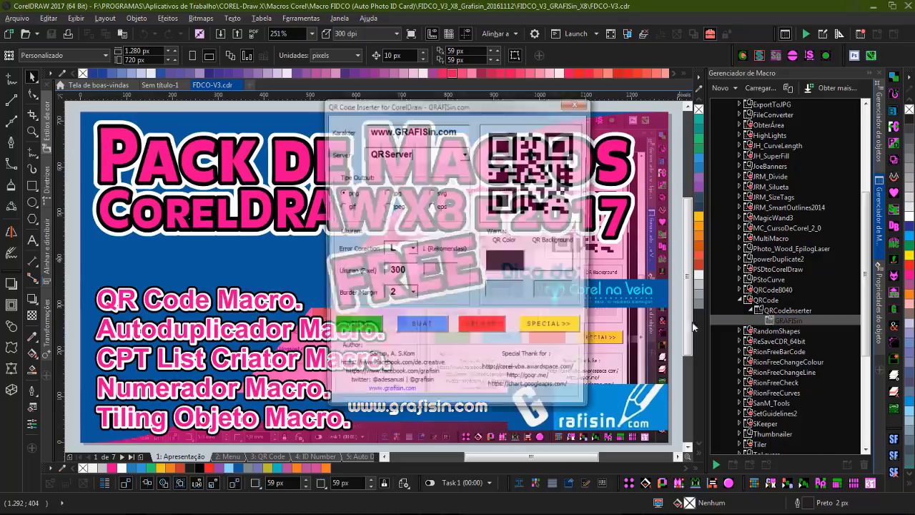
drag(505, 105, 761, 118)
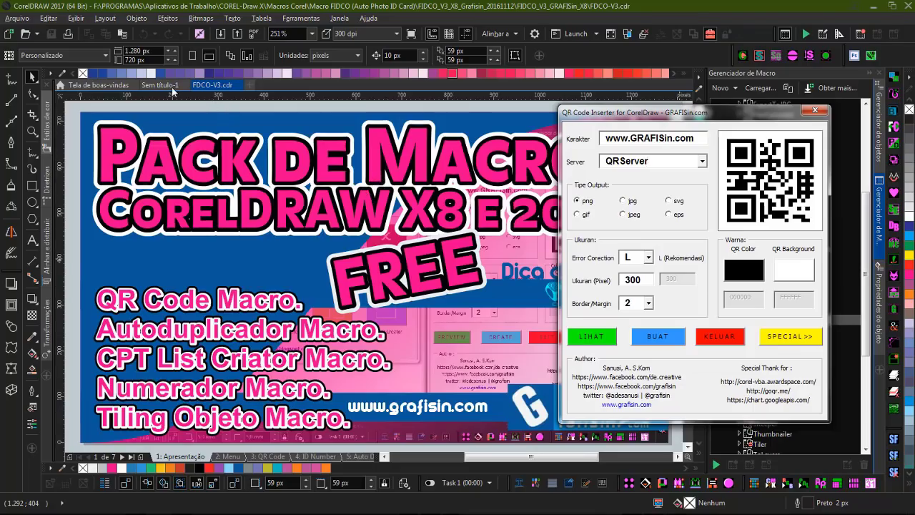
Close the QR Code Inserter window and the Grafisin tab, and minimize the browser.
click(803, 116)
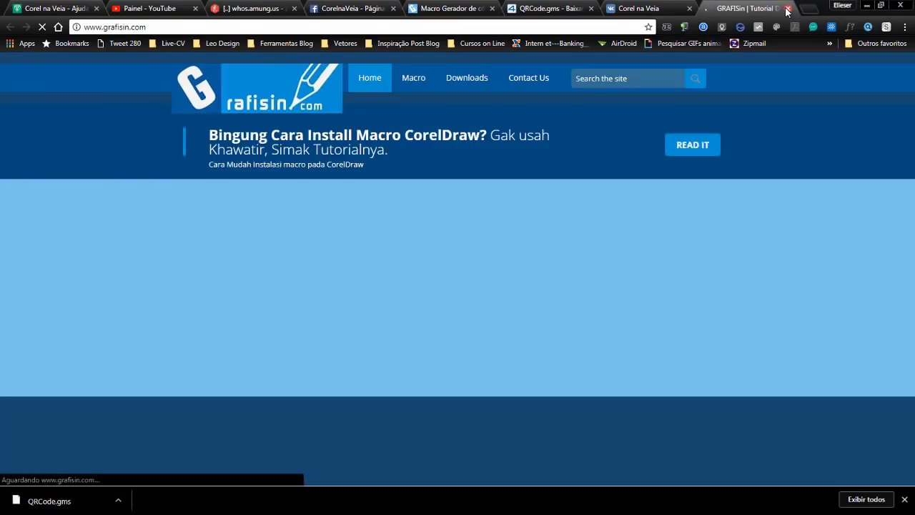
click(787, 9)
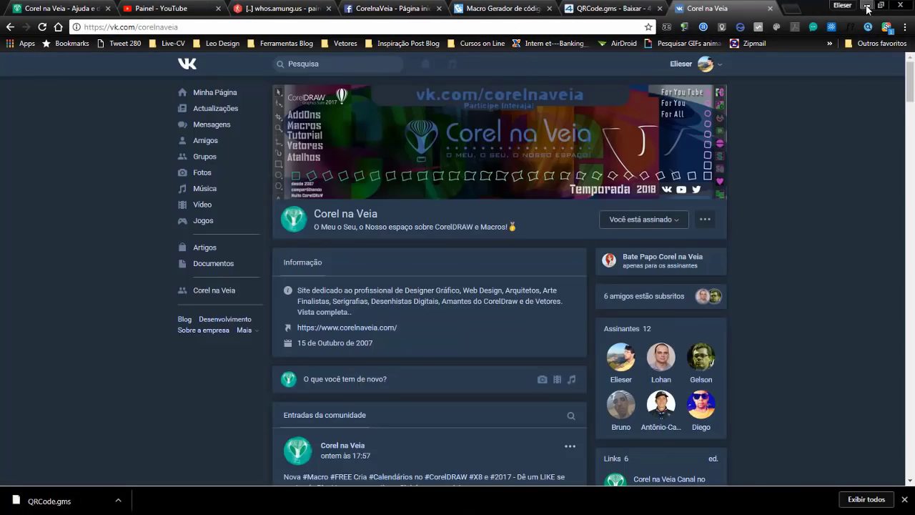
click(867, 5)
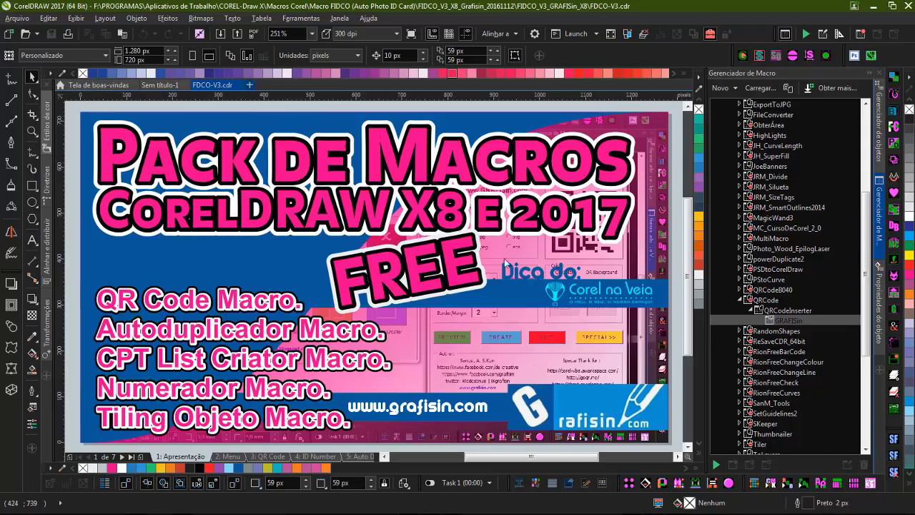
Create a new portrait A4 CMYK document at 300 dpi and run the GRAFISin macro in it.
key(ctrl+n)
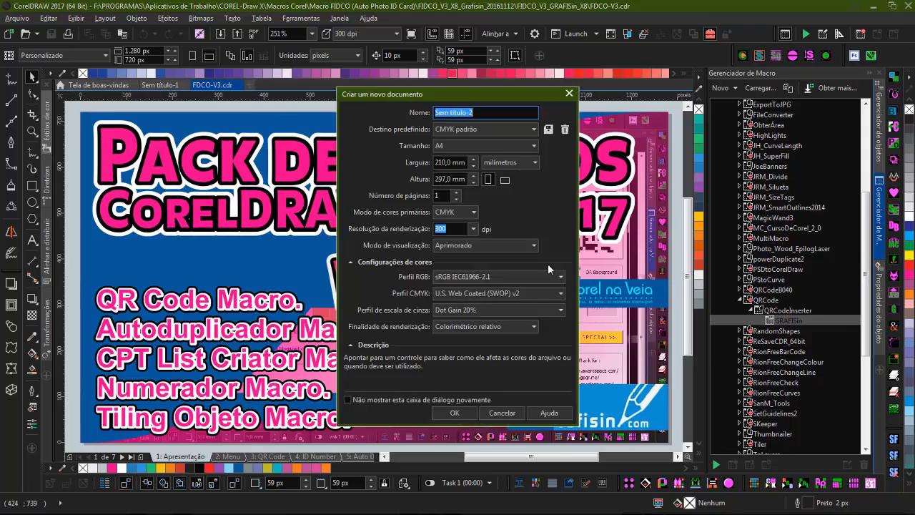
click(455, 413)
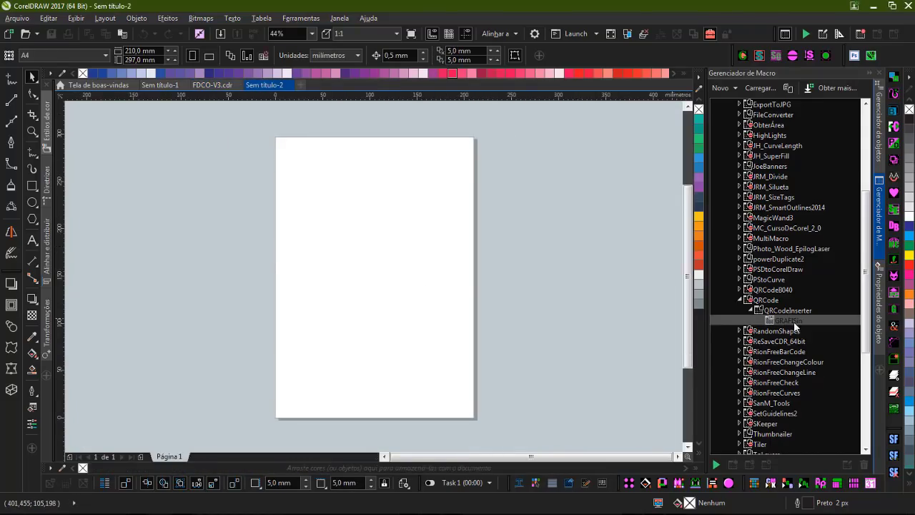
double_click(794, 323)
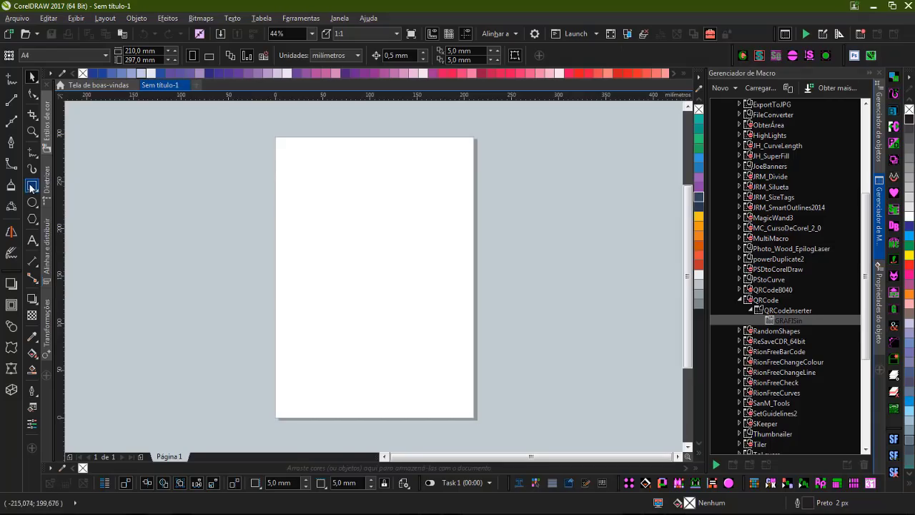
Draw a square about 73 mm wide near the page's upper-left corner and switch back to the Pick tool.
click(31, 186)
drag(285, 151, 354, 221)
click(32, 77)
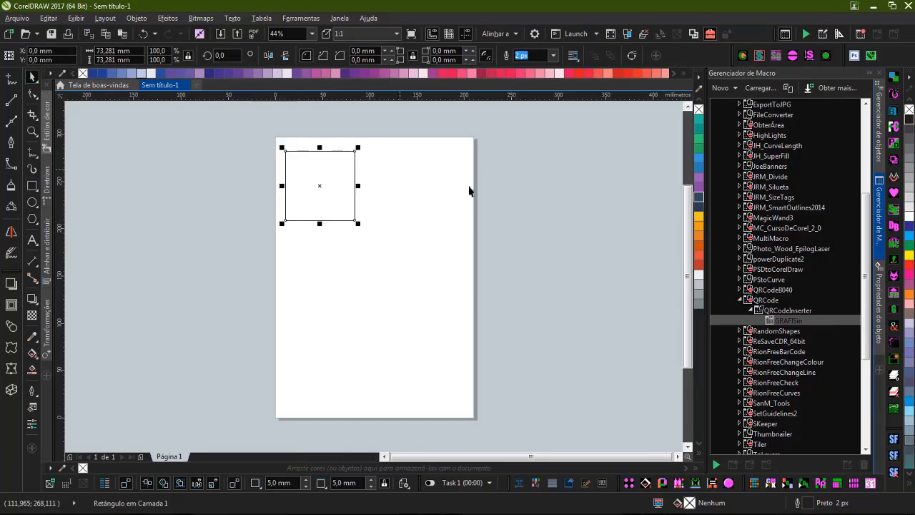
double_click(790, 321)
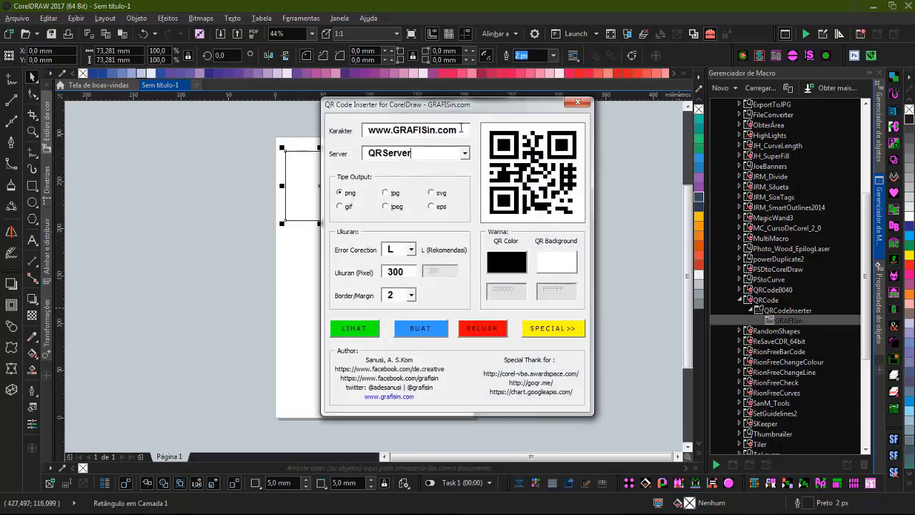
drag(447, 108, 630, 159)
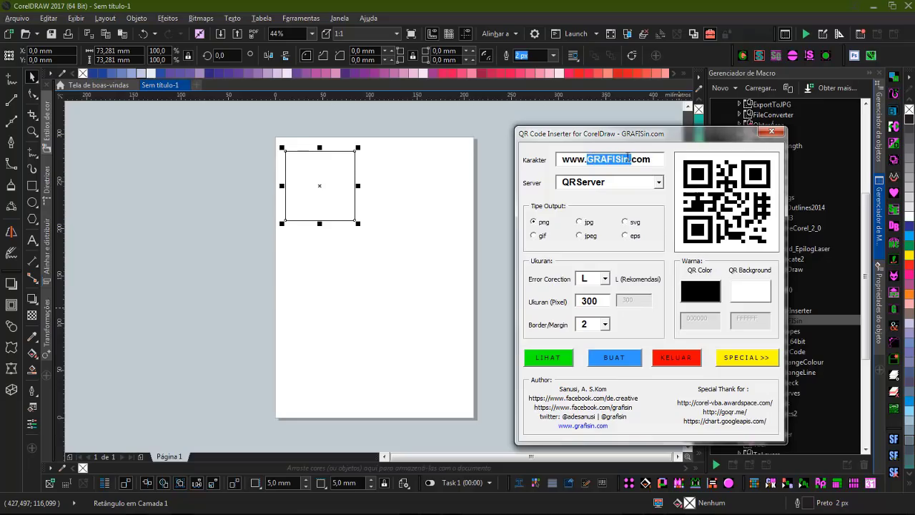
text(corfelnaveia)
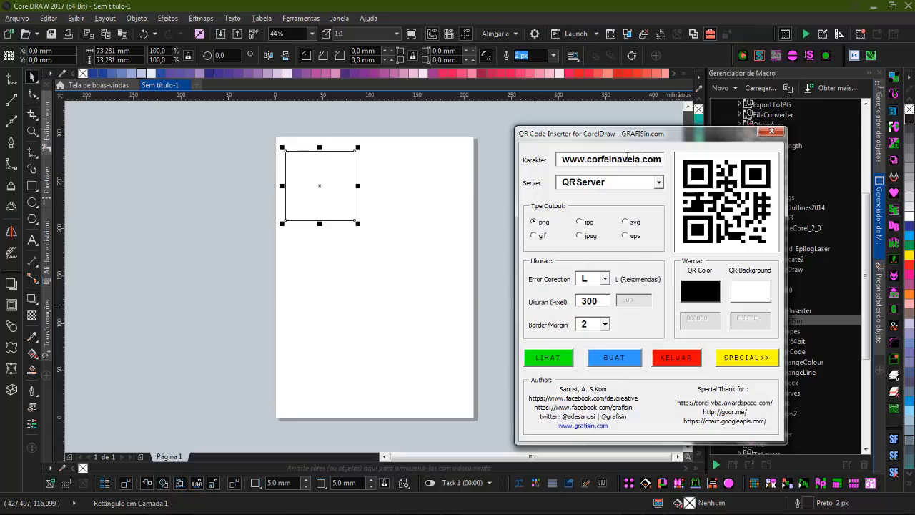
key(Left)
key(Left)
key(Left)
key(Left)
key(Left)
key(Left)
key(Left)
key(Left)
key(BackSpace)
click(542, 359)
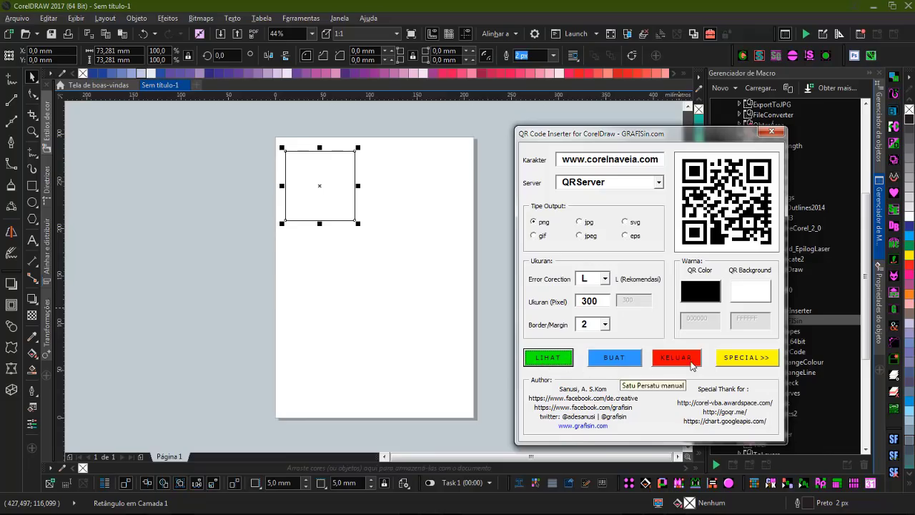
Expand the QR Code Inserter's special options and insert the QR code into the selected square.
click(740, 359)
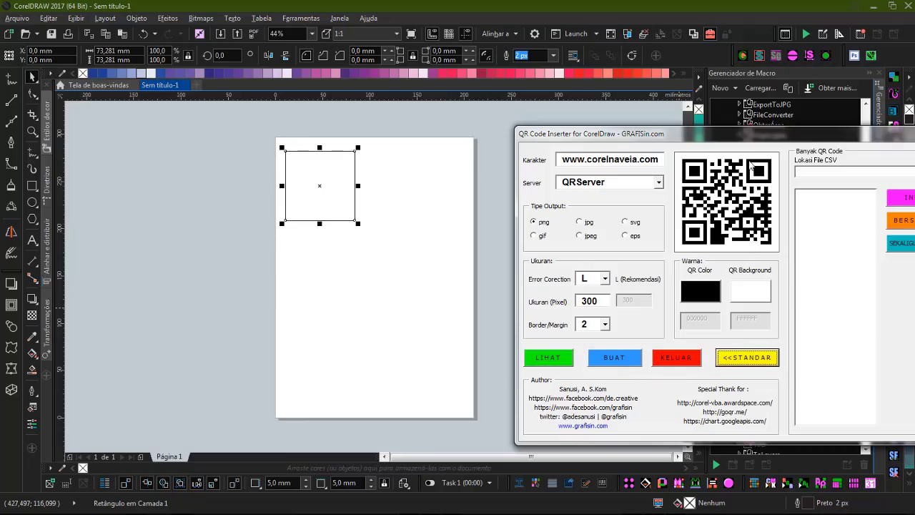
drag(756, 142, 663, 144)
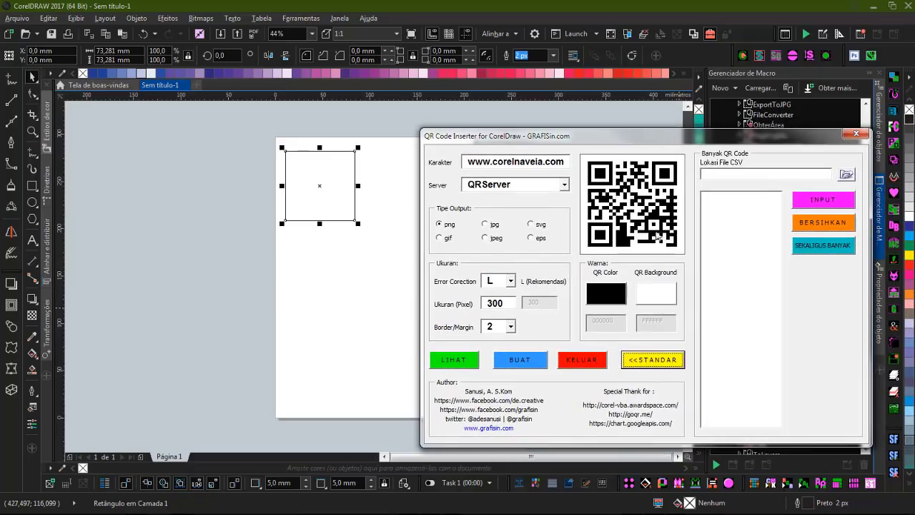
click(832, 204)
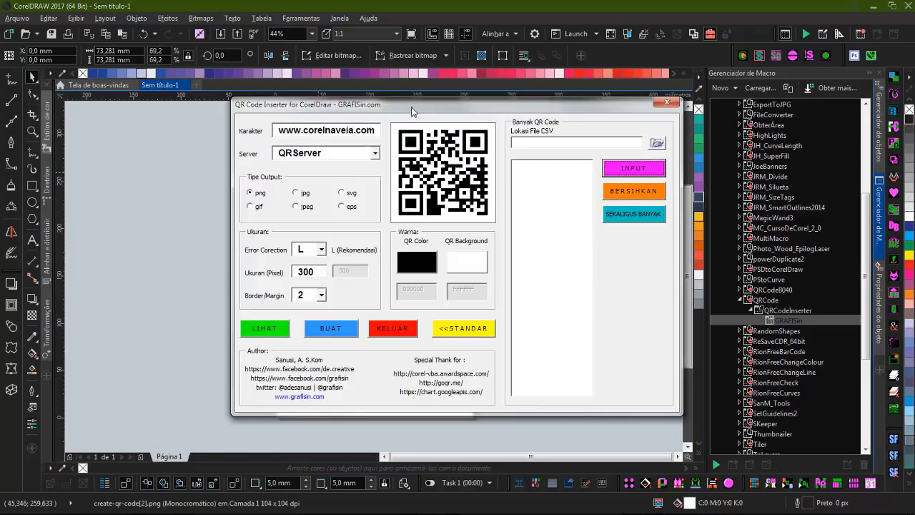
Move the QR Code Inserter window off the artwork, close it, and minimize the browser.
drag(411, 111, 552, 129)
click(810, 124)
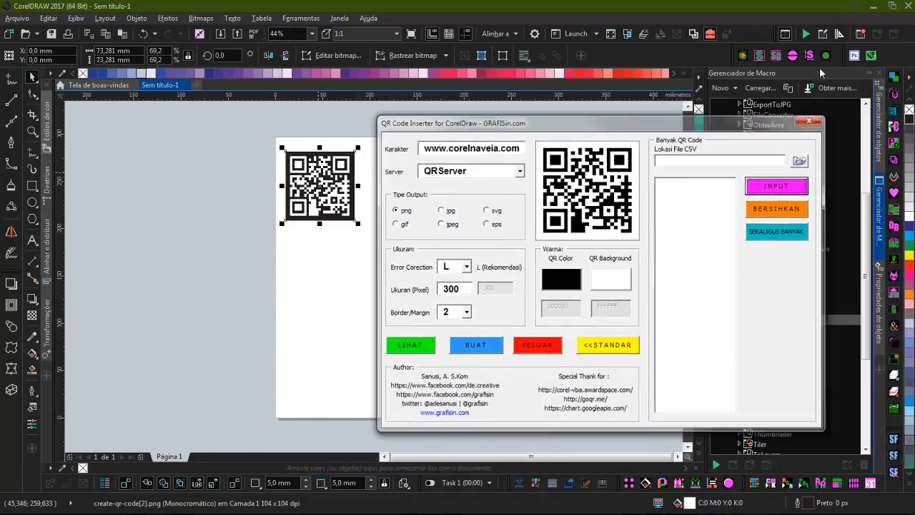
click(788, 8)
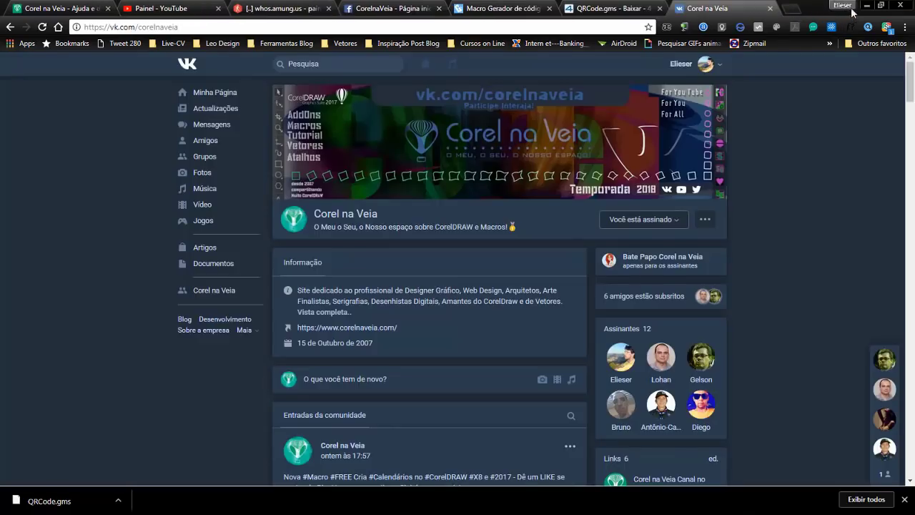
click(867, 5)
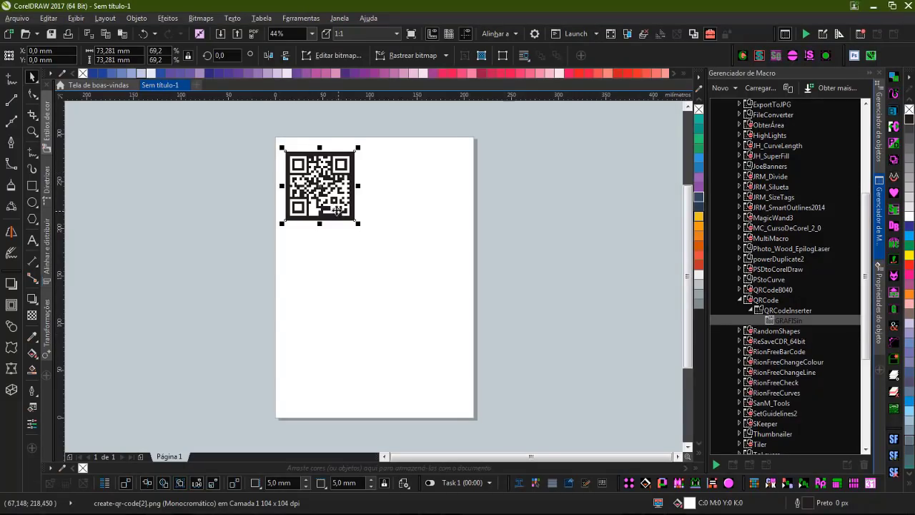
Convert the inserted QR code bitmap to vector shapes with Quick Trace.
key(z)
drag(272, 131, 407, 264)
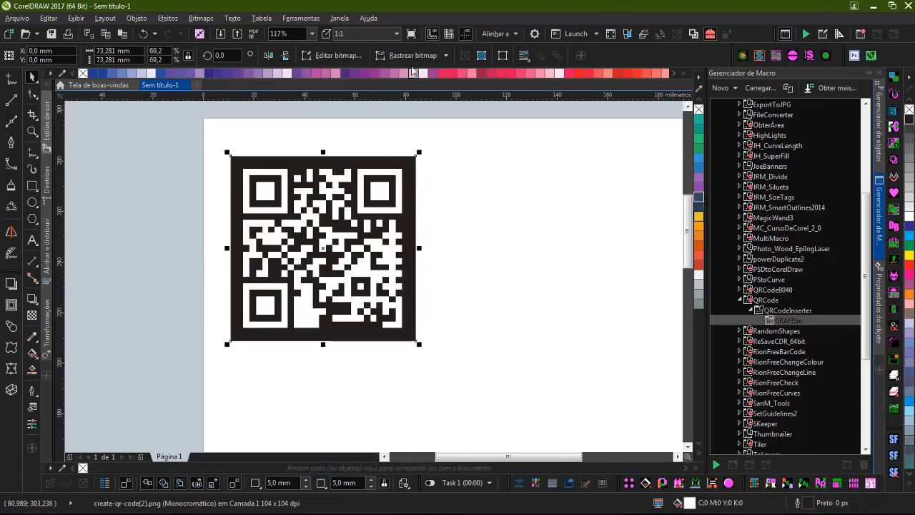
click(412, 56)
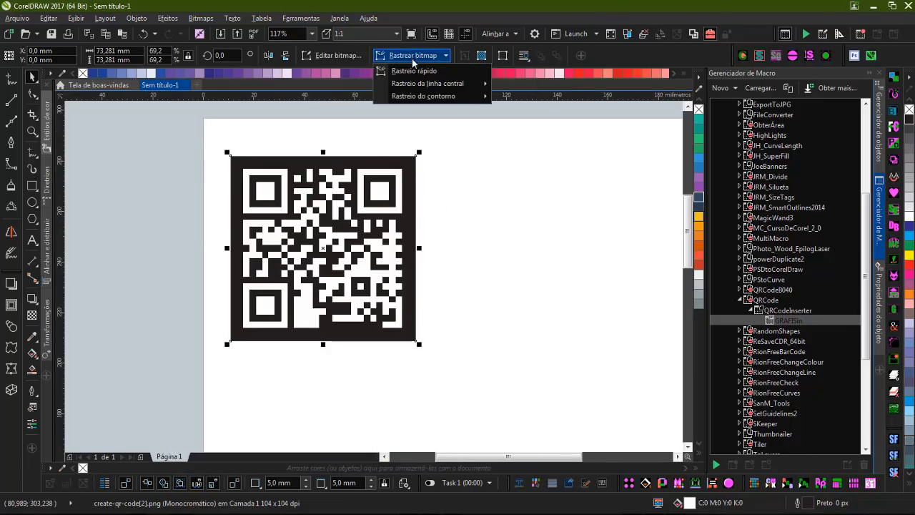
click(414, 71)
click(517, 239)
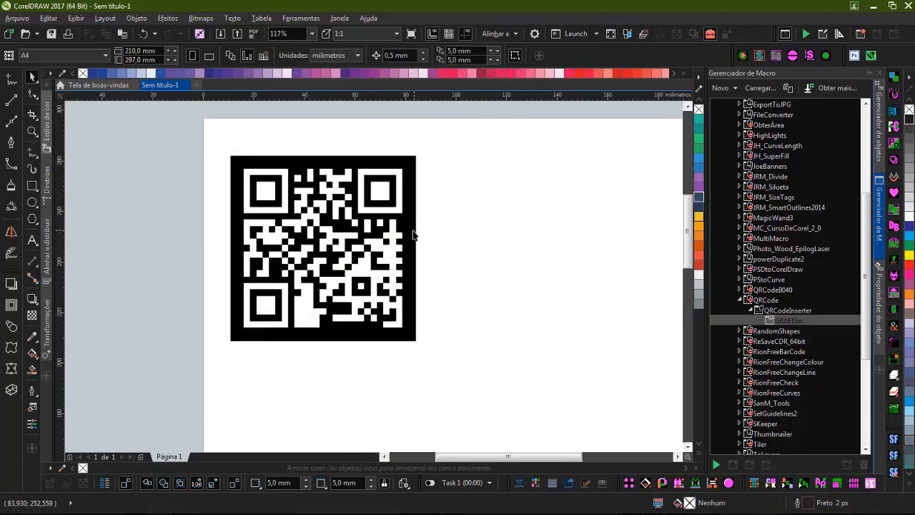
Use Smart Fill with light blue (C:66 M:6 Y:0 K:0) and no outline on the white areas in the traced code's lower-left part.
click(413, 236)
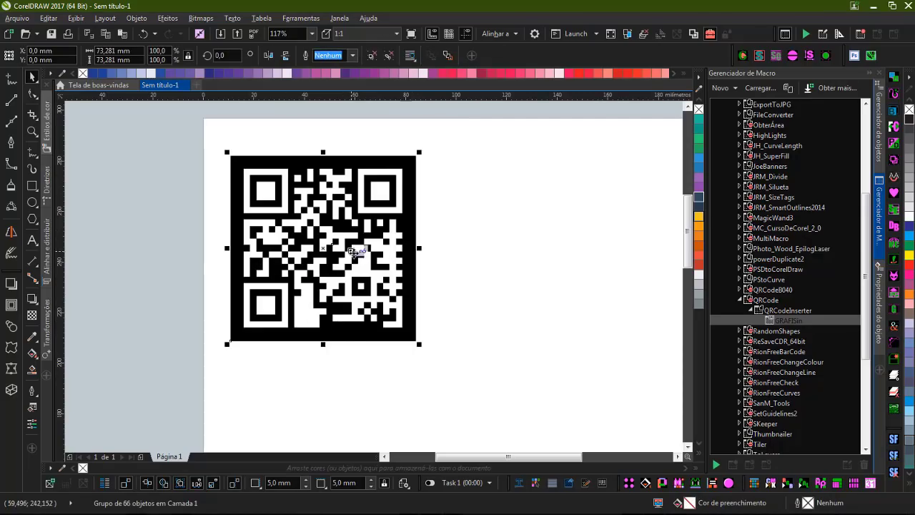
key(z)
drag(209, 142, 468, 365)
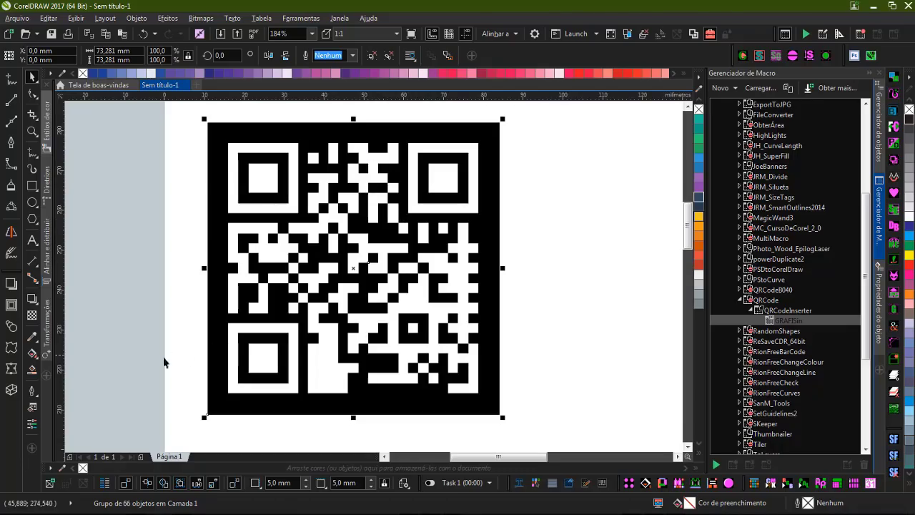
click(31, 370)
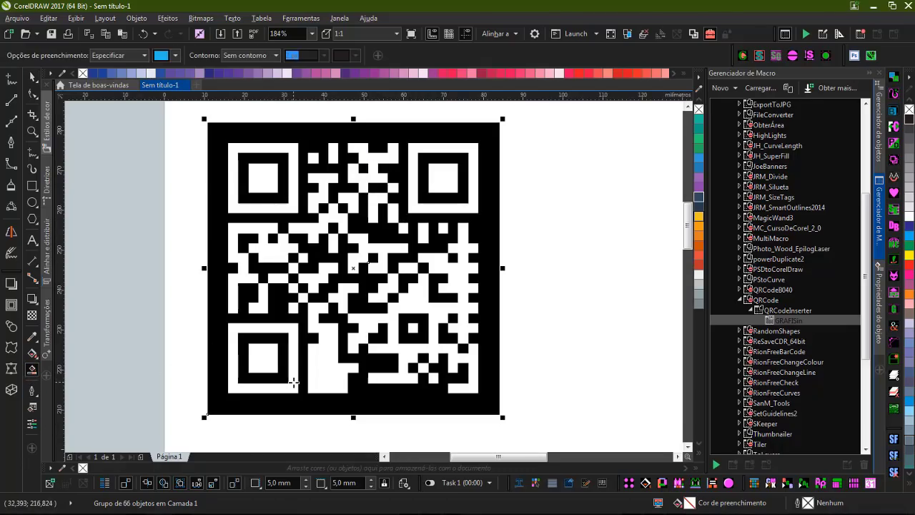
click(293, 382)
click(319, 366)
click(271, 355)
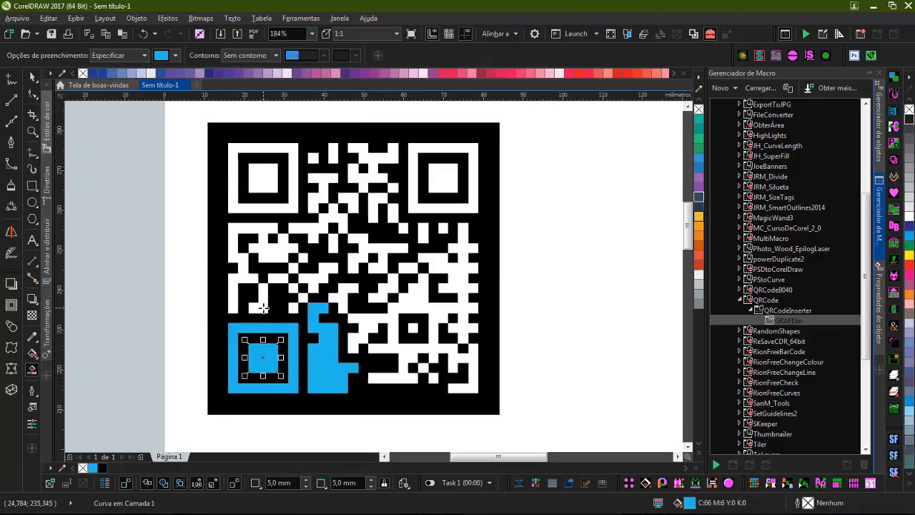
click(264, 308)
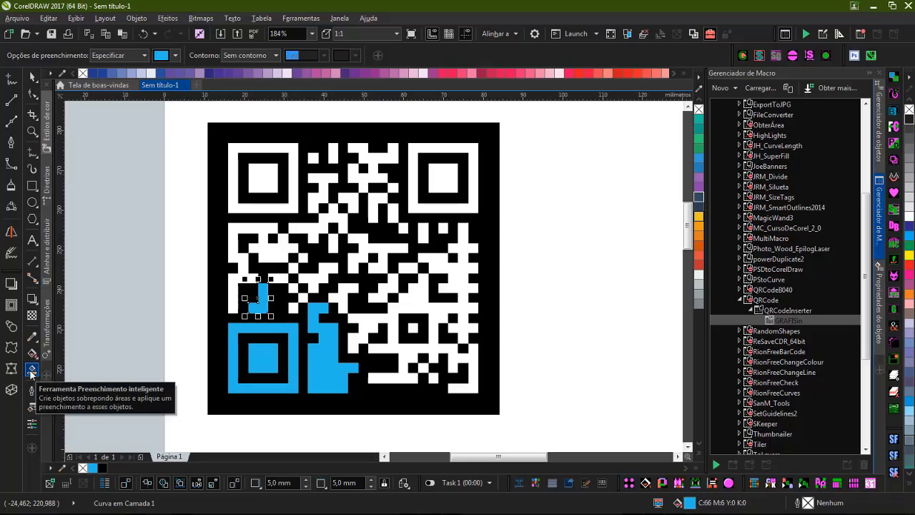
click(233, 288)
click(312, 283)
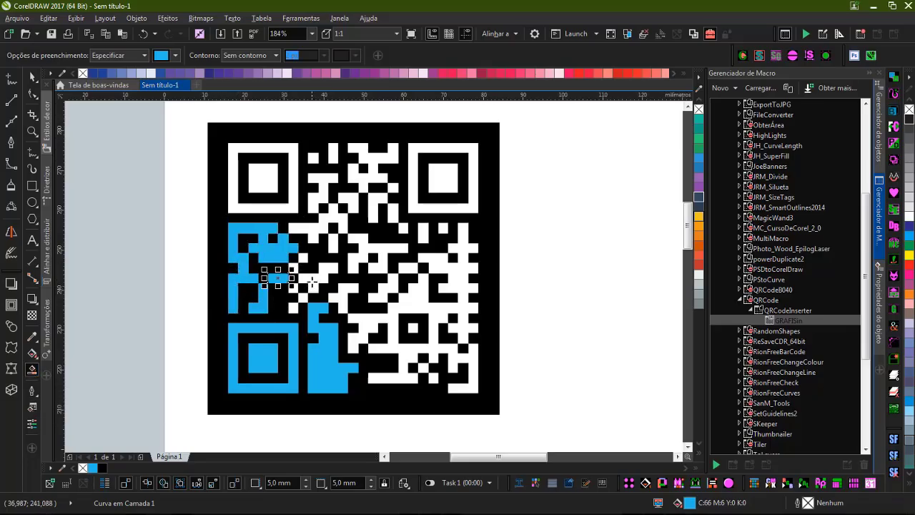
Smart Fill the remaining white areas of the QR code with the same light blue, including the small isolated squares.
scroll(307, 276, up, 1)
scroll(380, 284, up, 2)
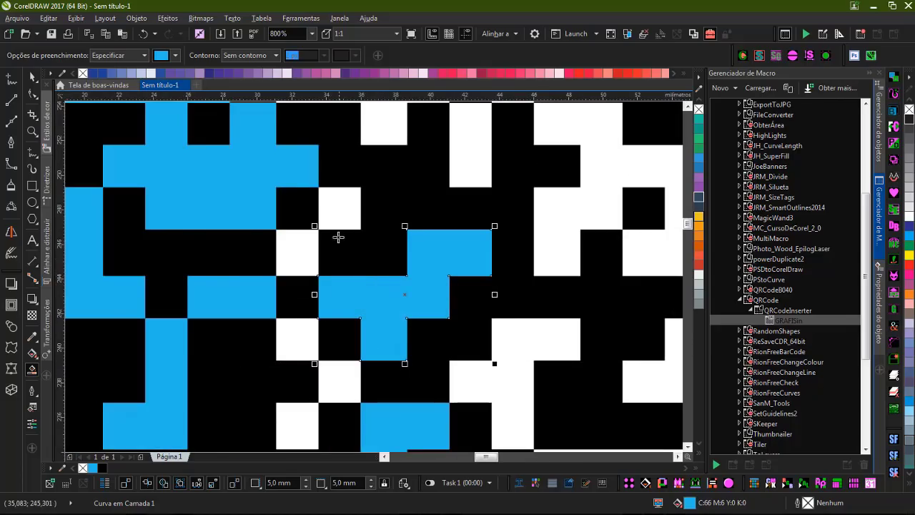
click(337, 217)
click(297, 256)
scroll(444, 301, down, 1)
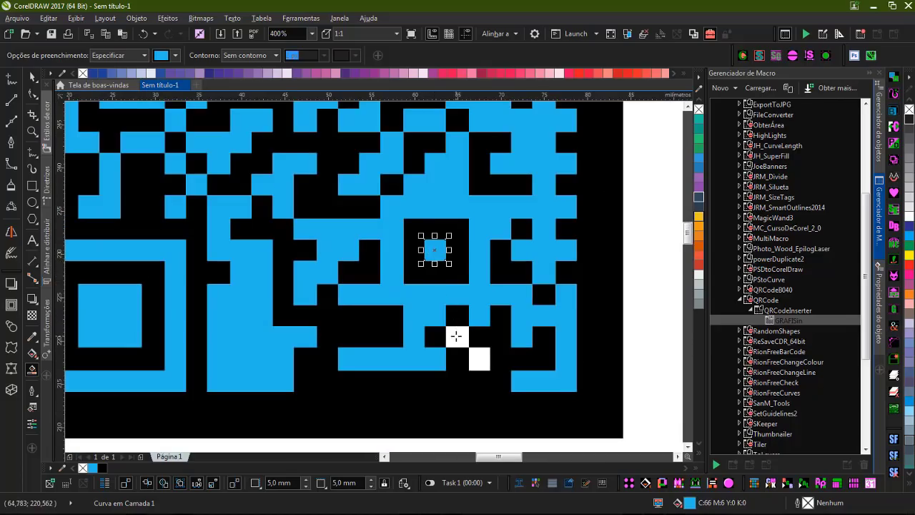
click(457, 336)
click(479, 359)
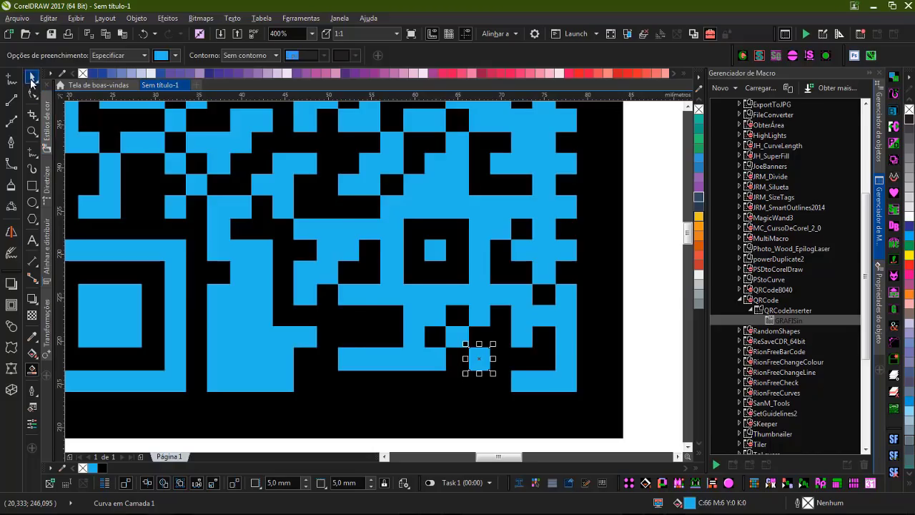
Select all the blue Smart Fill shapes with the Pick tool and move them beside the traced QR code.
click(32, 78)
scroll(423, 303, down, 3)
drag(169, 127, 548, 427)
scroll(340, 211, down, 3)
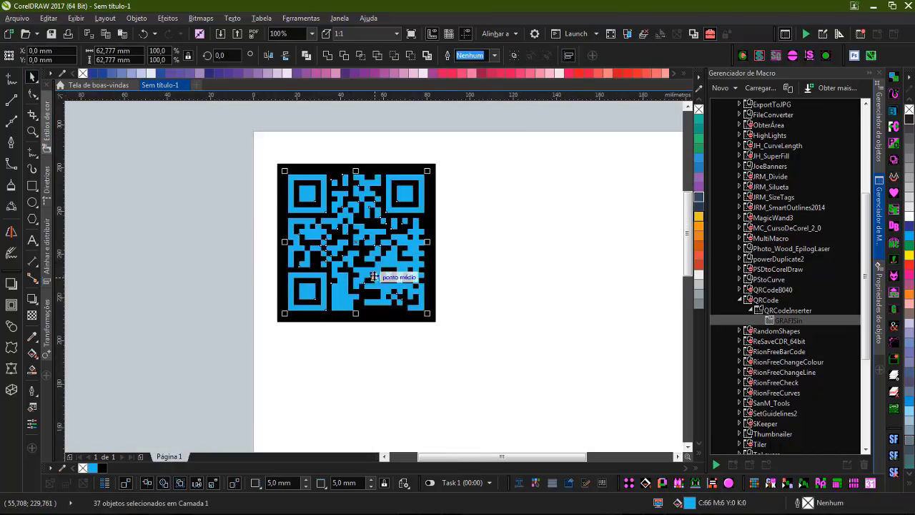
drag(356, 240, 544, 253)
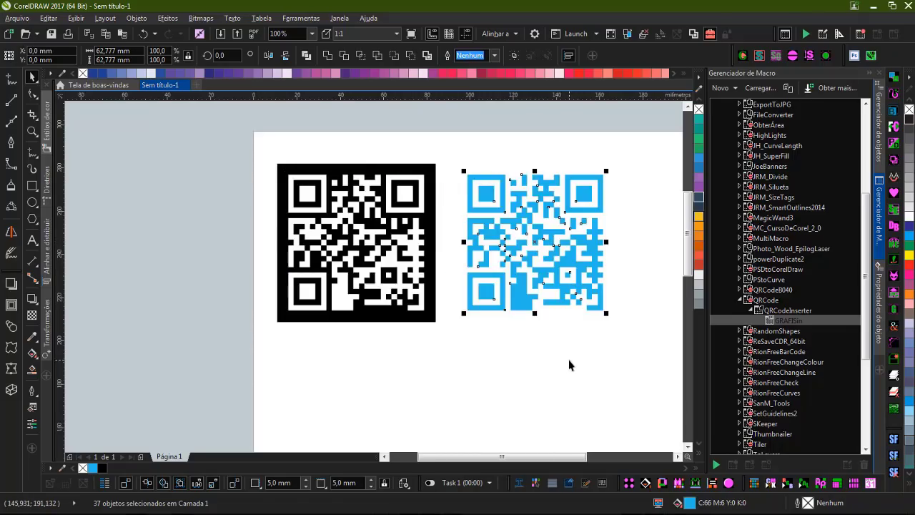
Fill the separated QR shapes with black and combine them into a single curve.
click(103, 469)
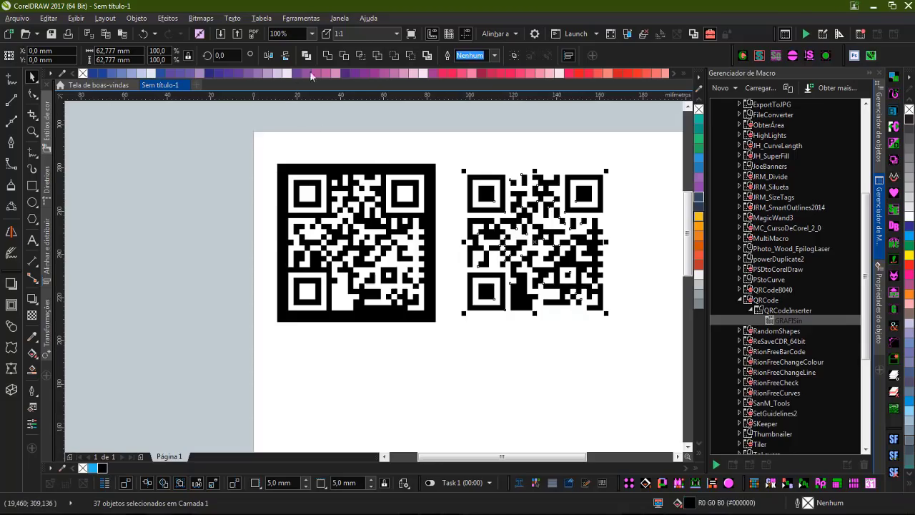
click(519, 308)
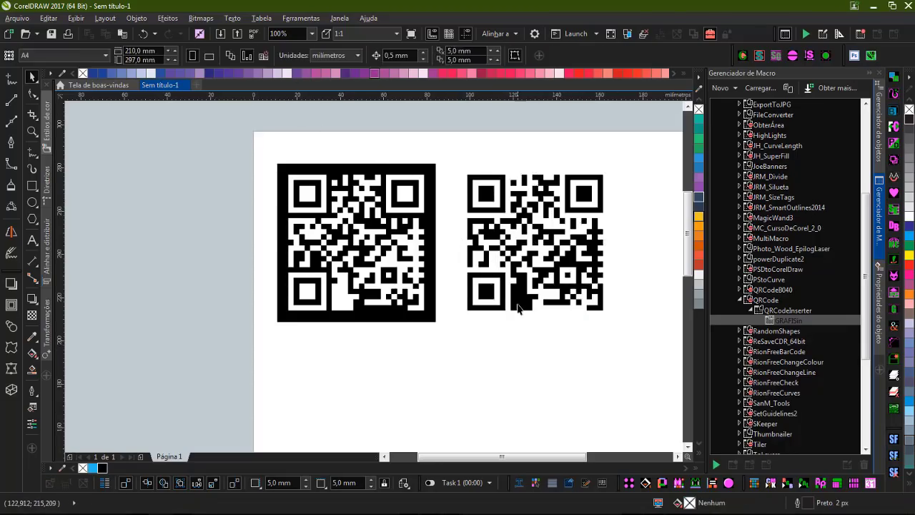
key(ctrl+a)
key(ctrl+l)
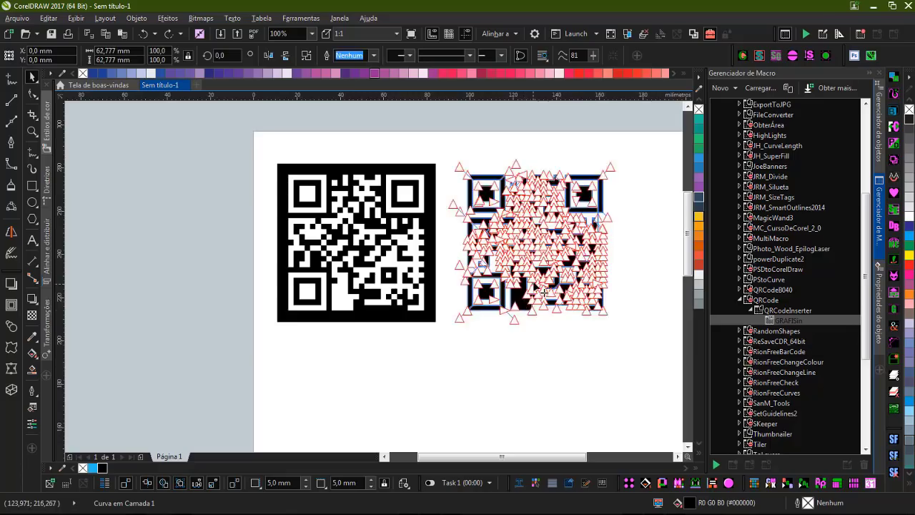
Examine the nodes of the combined black QR curve up close, especially where squares meet diagonally at their corners.
scroll(544, 292, up, 5)
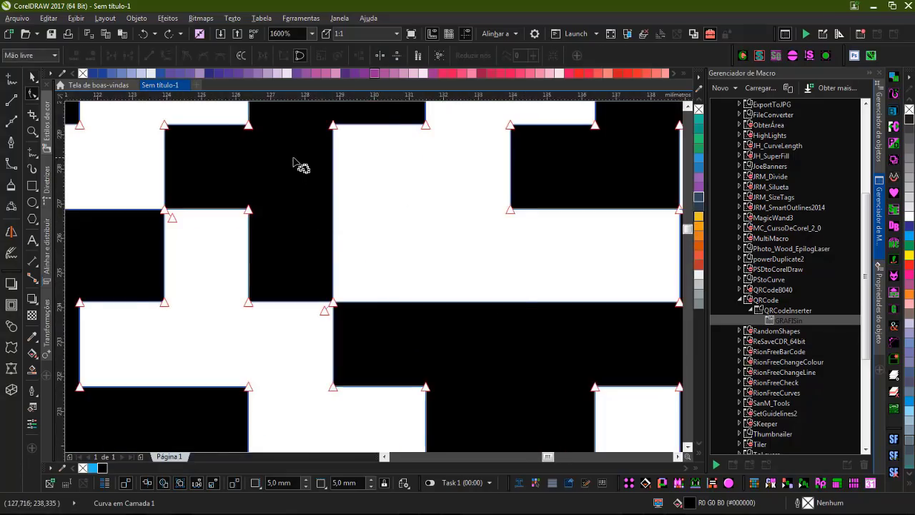
scroll(374, 286, down, 2)
scroll(343, 236, up, 2)
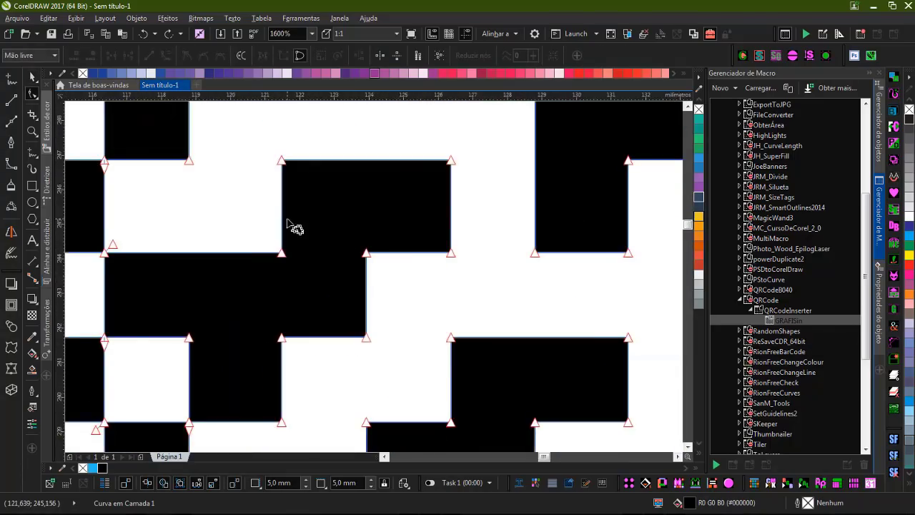
scroll(295, 227, down, 2)
scroll(308, 282, up, 4)
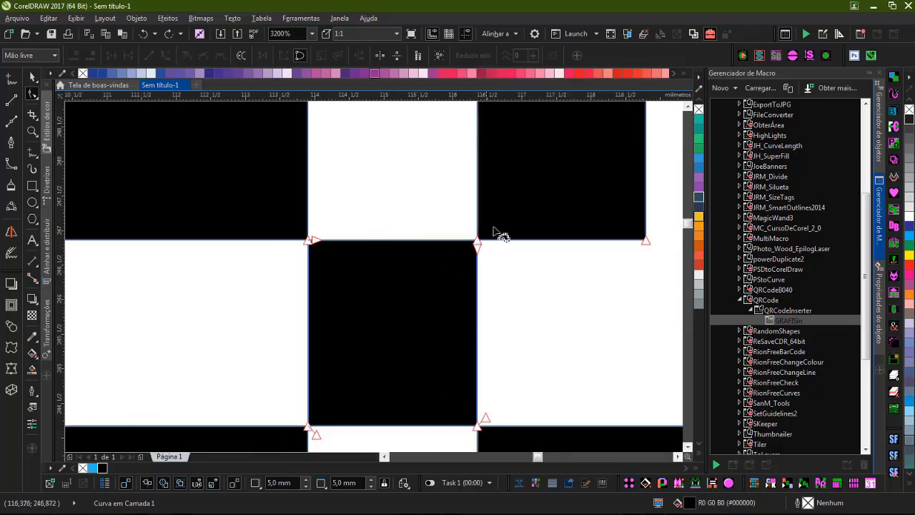
scroll(494, 251, down, 2)
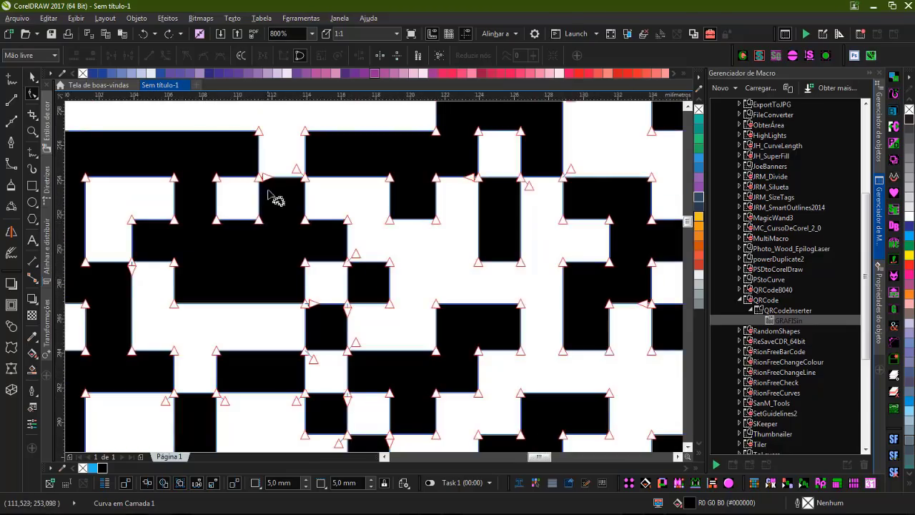
scroll(362, 253, up, 6)
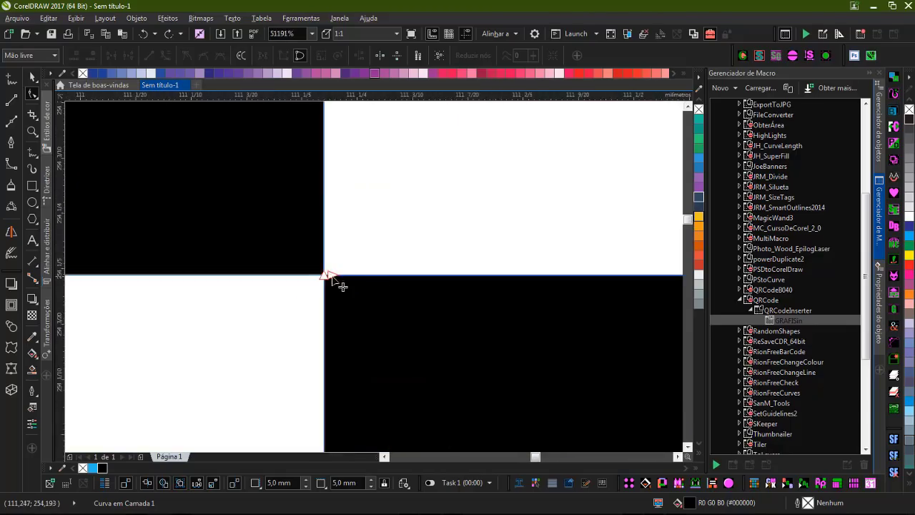
key(F4)
key(space)
key(Escape)
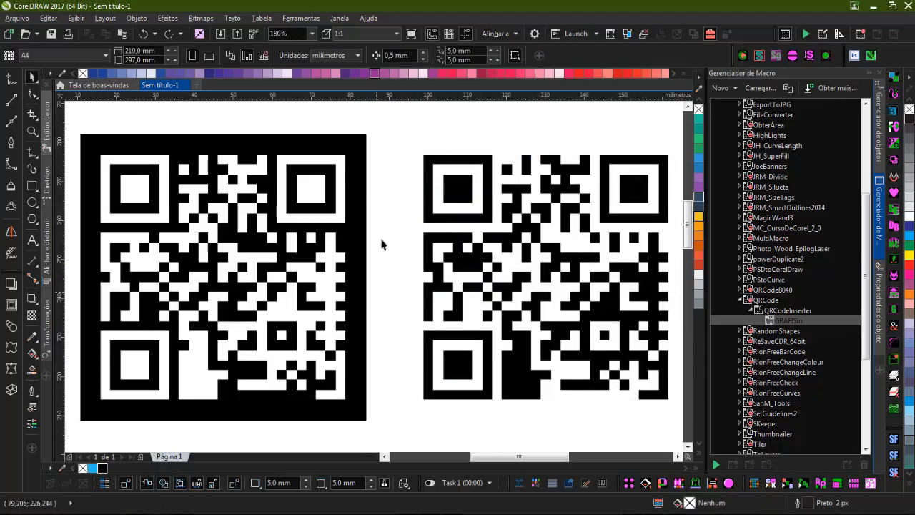
Try moving the traced QR group upward off the original bitmap and undo the move.
drag(363, 179, 362, 159)
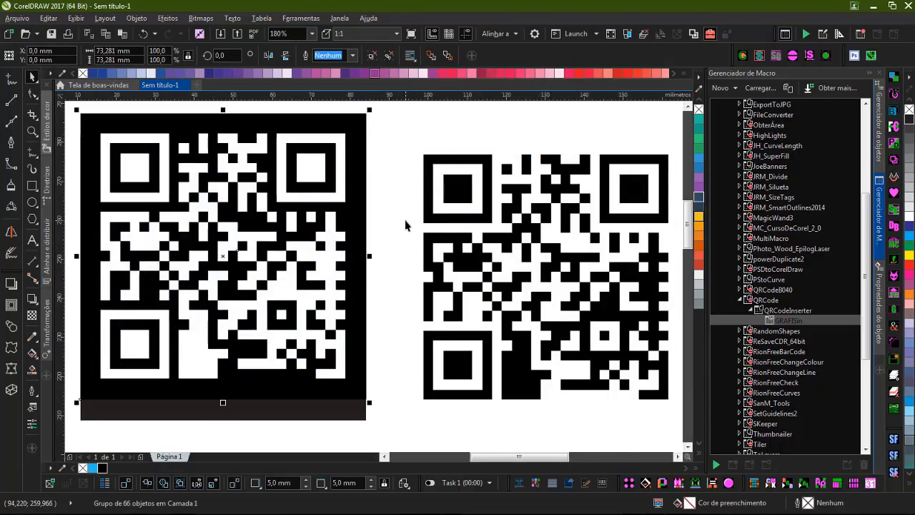
key(ctrl+z)
key(ctrl+z)
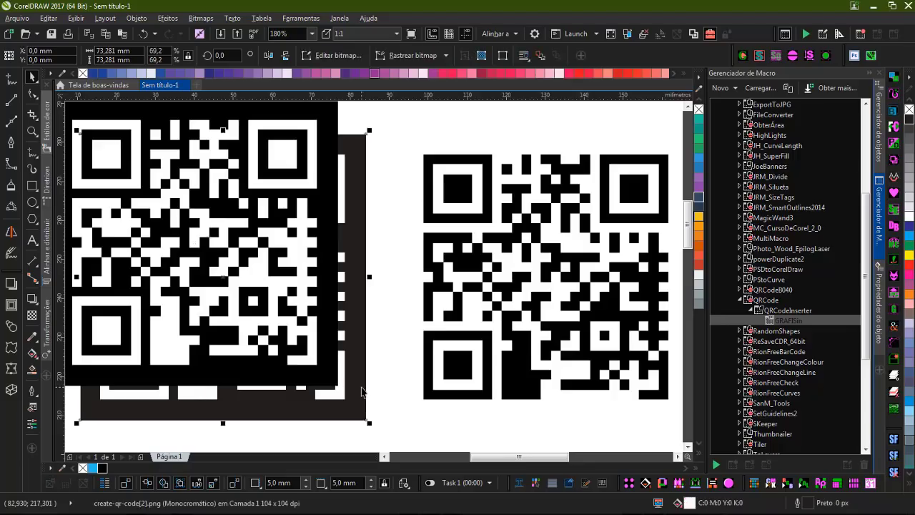
Delete the original QR bitmap and move the traced QR group beside the black vector QR code.
key(Delete)
drag(337, 348, 381, 381)
mouse_move(380, 266)
mouse_down()
mouse_move(375, 247)
mouse_move(373, 259)
mouse_up()
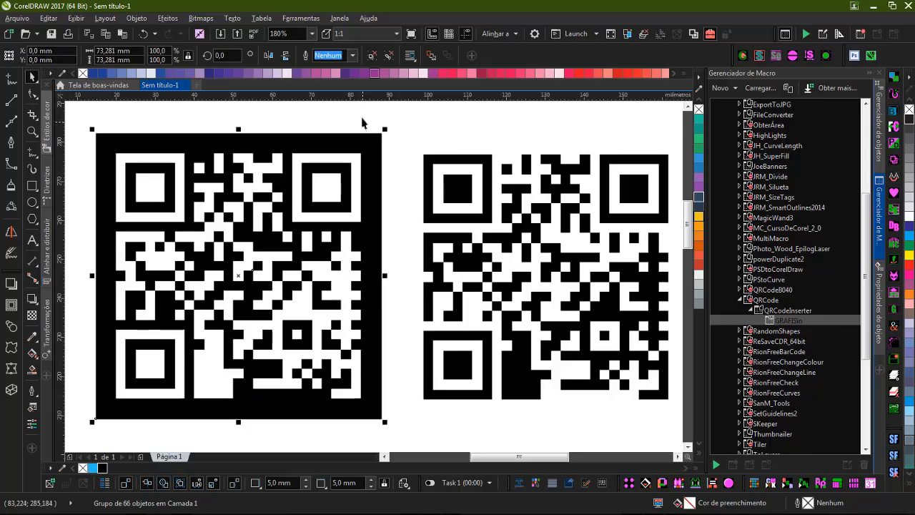
Ungroup the traced QR code's objects, combine them into a single curve, and deselect it.
click(389, 57)
click(311, 56)
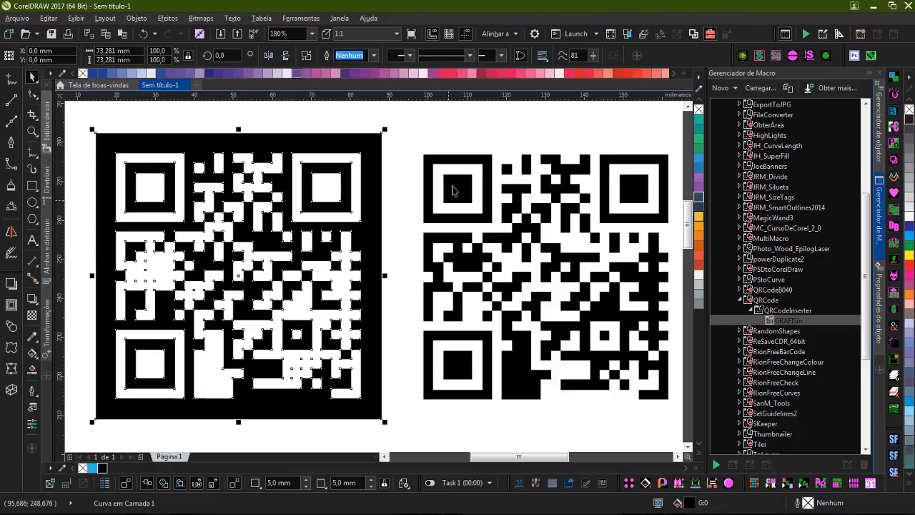
click(429, 131)
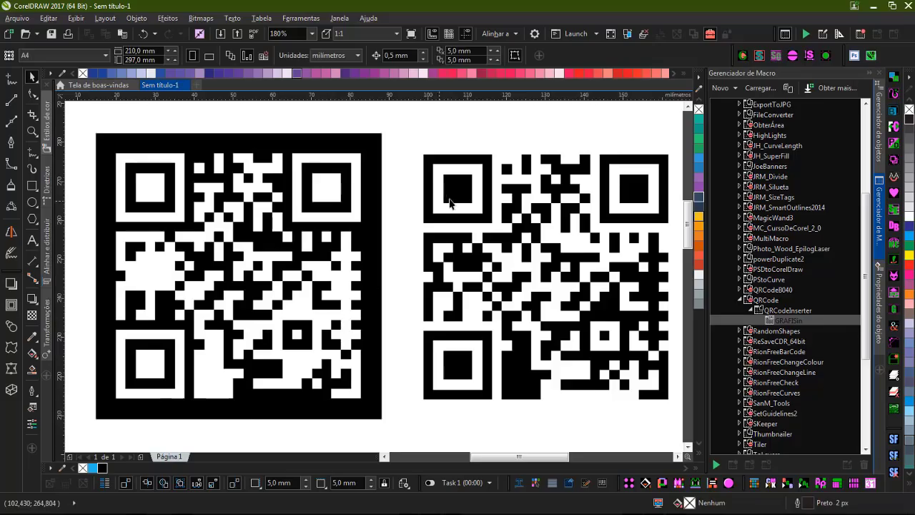
Delete the framed traced QR curve and the remaining black QR curve to empty the page.
click(480, 170)
click(93, 134)
drag(94, 135, 408, 418)
key(Delete)
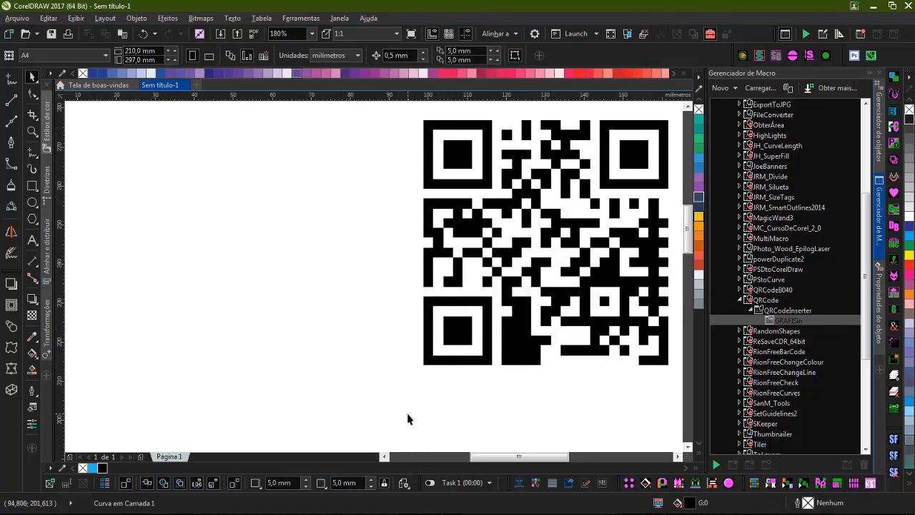
key(F4)
key(F3)
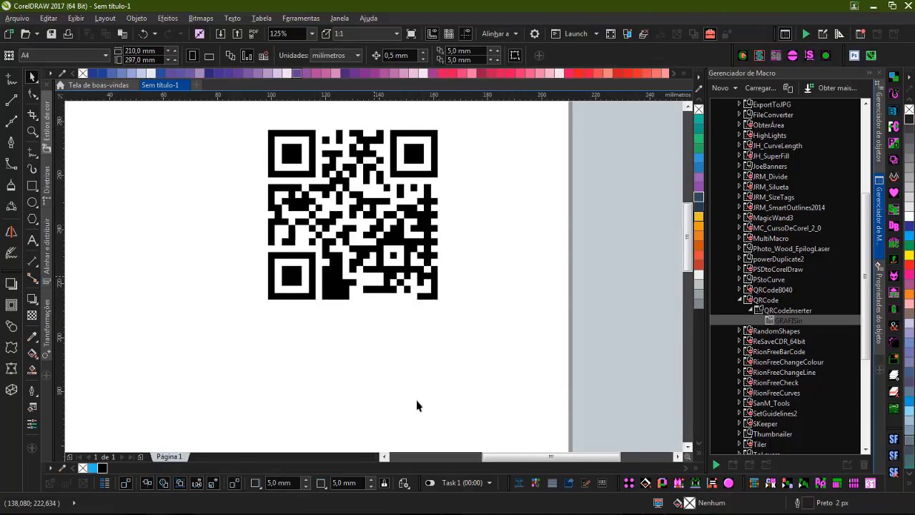
key(ctrl+a)
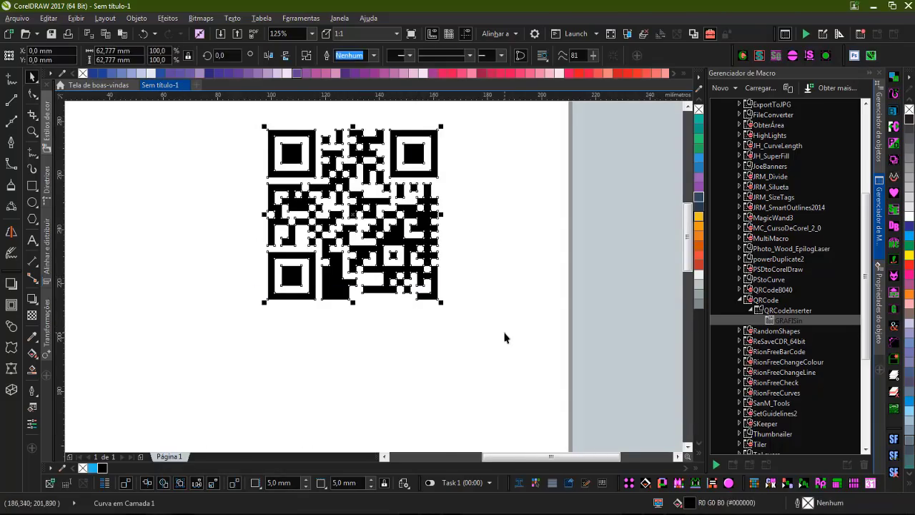
key(Delete)
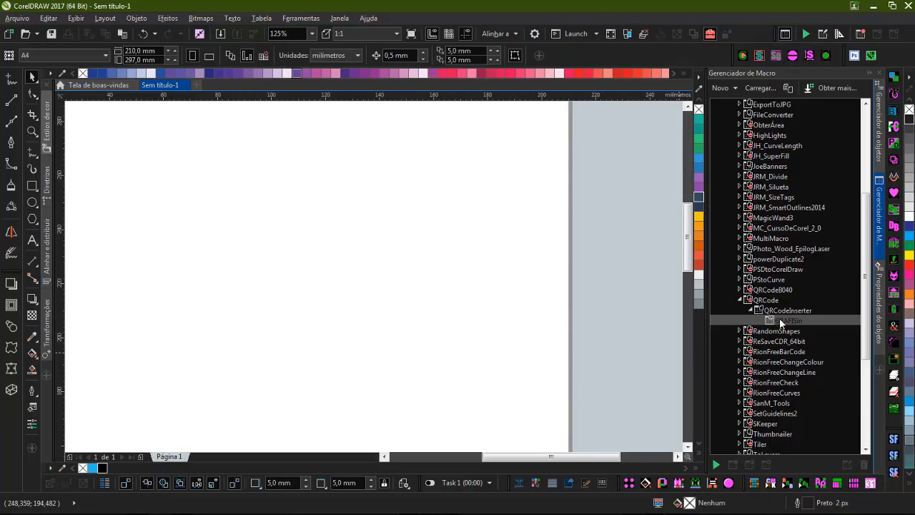
Run the GRAFISin QR Code Inserter macro, move its dialog clear of the page, and choose jpeg output.
double_click(780, 322)
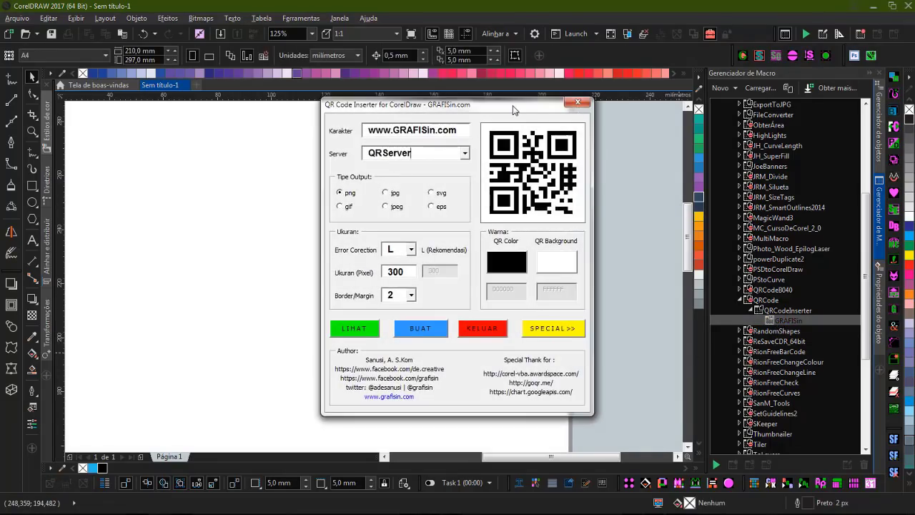
drag(513, 110, 698, 108)
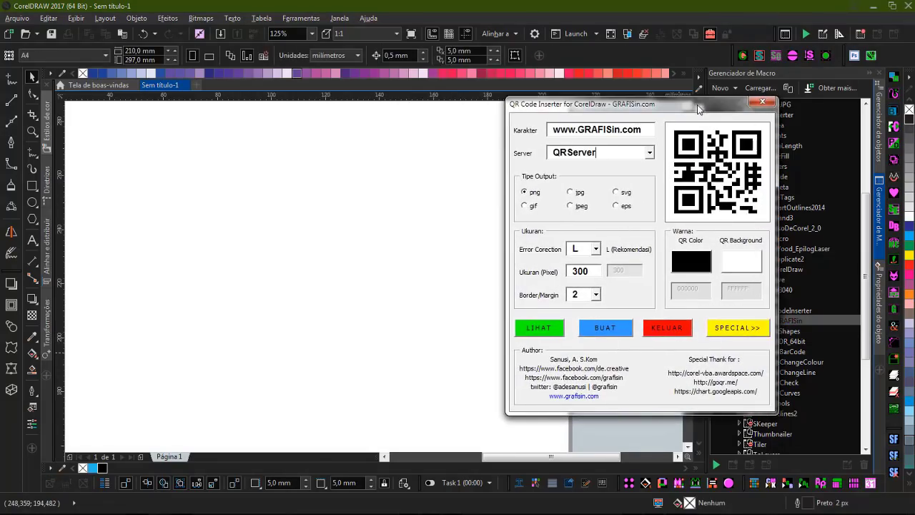
click(573, 207)
Set the QR colour to white and the background to black, and preview the inverted code.
click(690, 264)
click(243, 177)
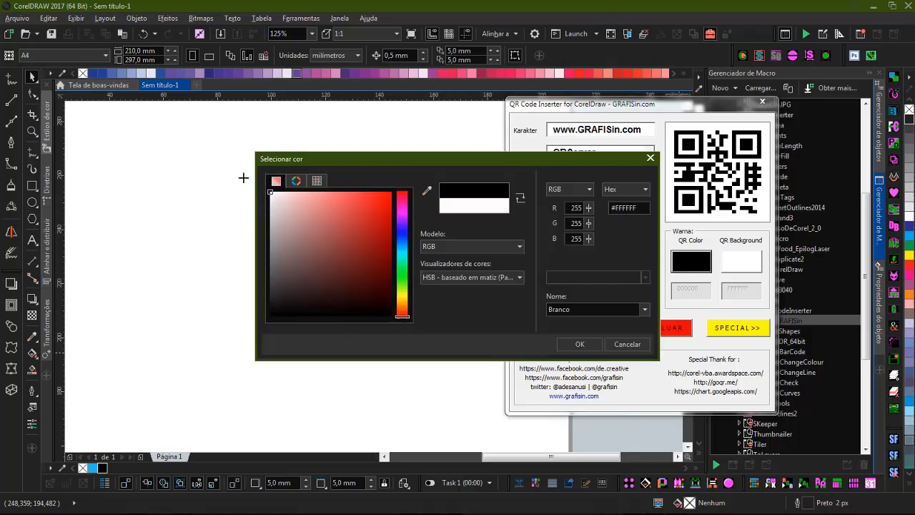
click(580, 344)
click(738, 265)
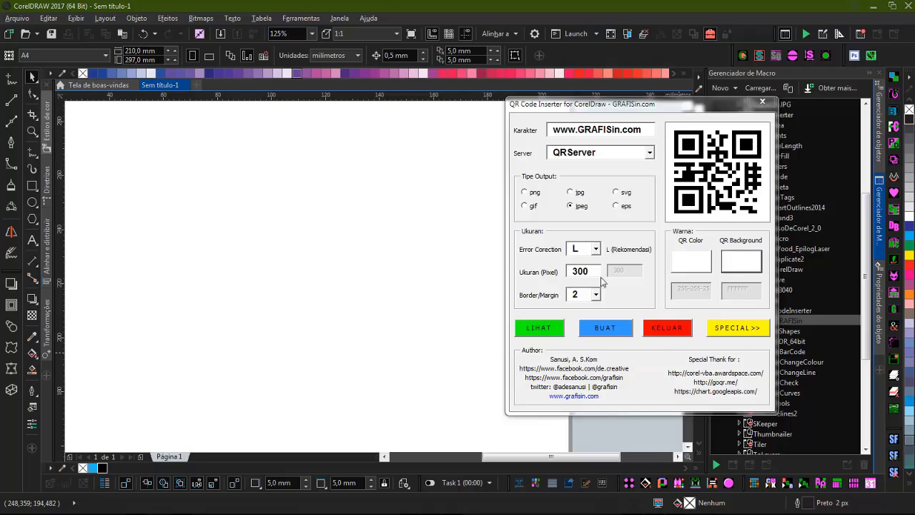
click(579, 345)
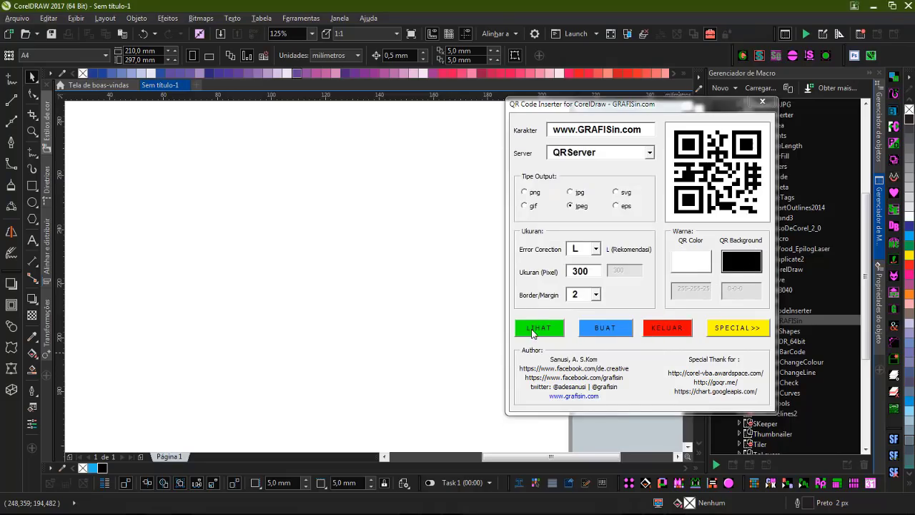
click(533, 330)
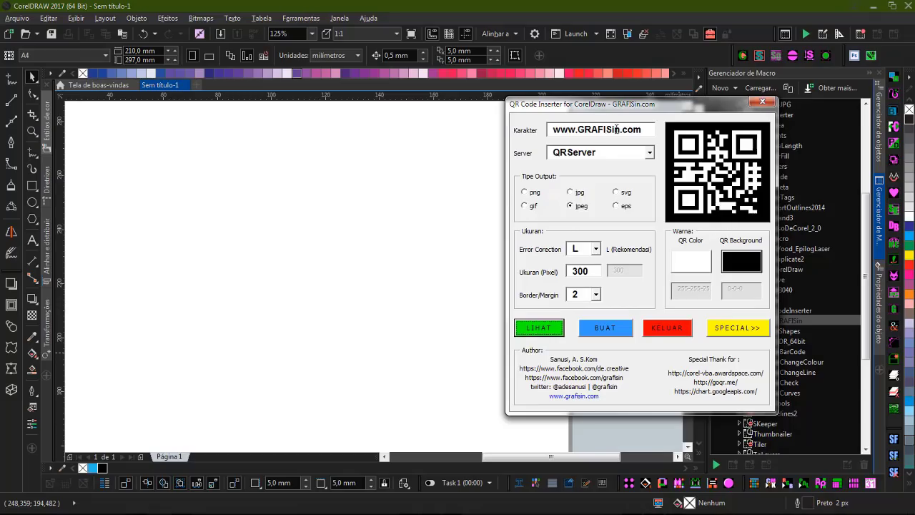
drag(619, 129, 578, 130)
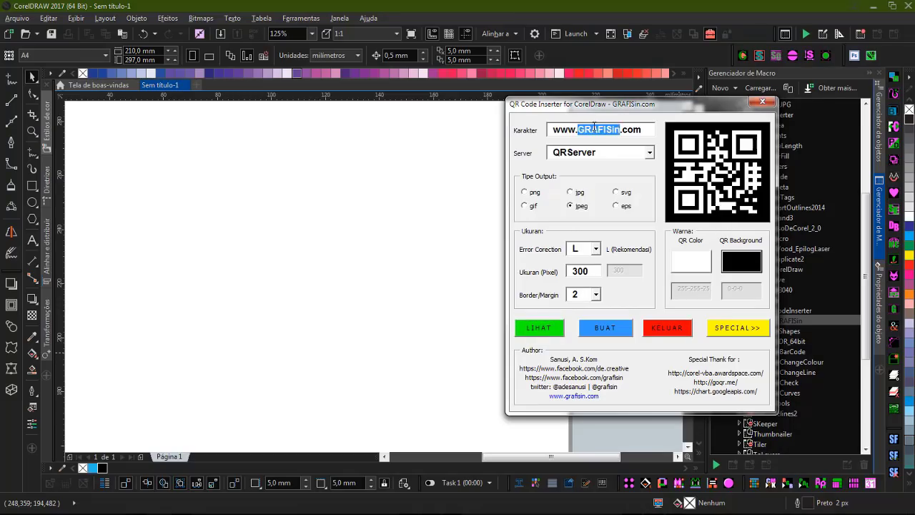
text(corelnaveia)
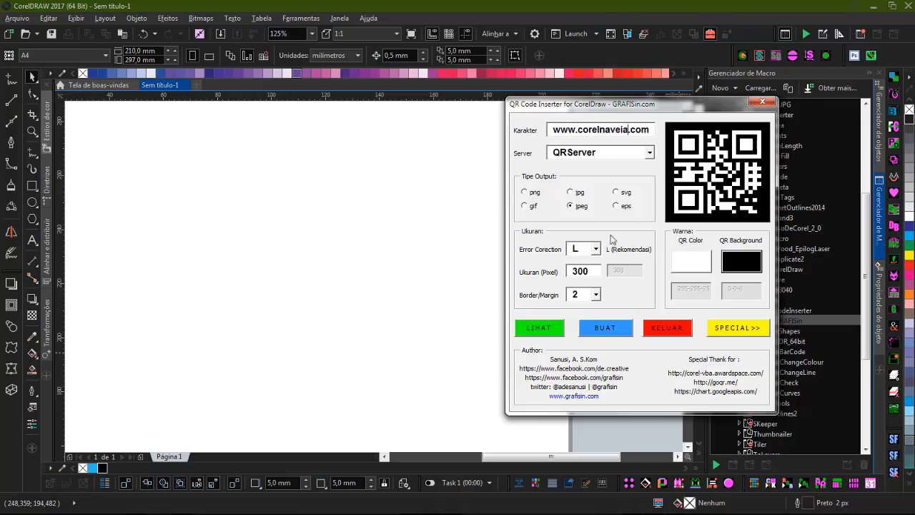
click(546, 330)
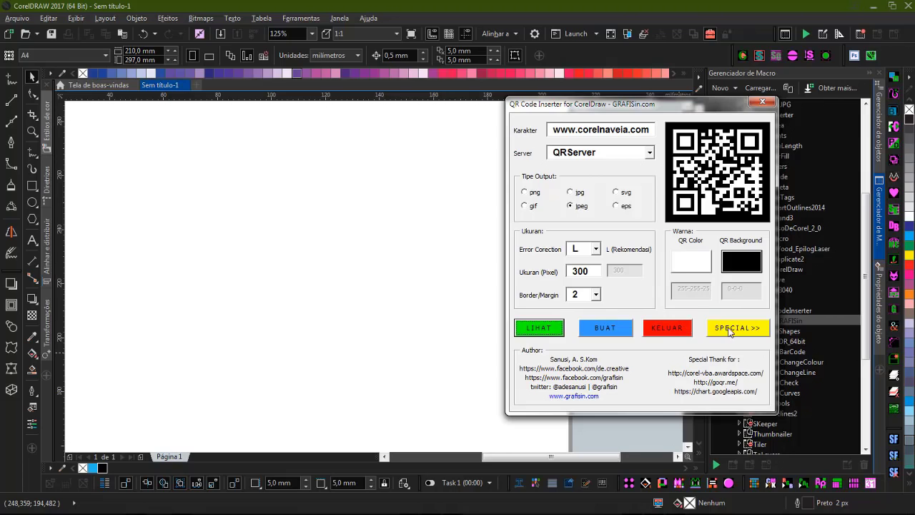
click(604, 333)
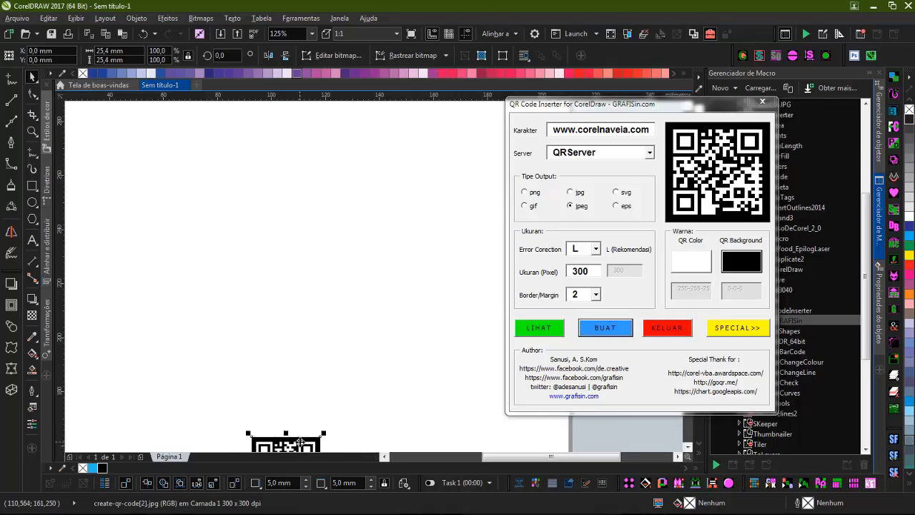
Move the inserted inverted QR code to the upper part of the page and enlarge it to about 68 mm.
drag(298, 449, 230, 154)
drag(255, 219, 307, 274)
drag(235, 196, 281, 277)
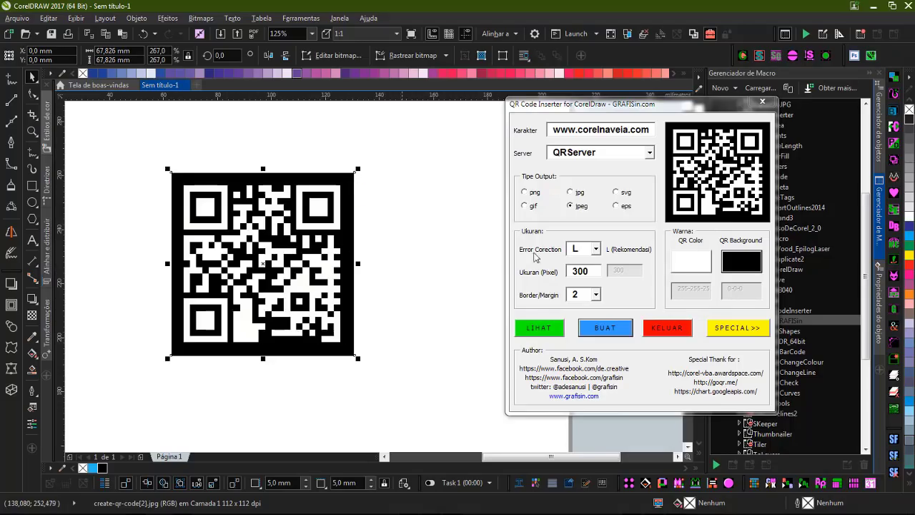
Set the QR colour to black and the background to white, and insert a second jpeg QR code.
click(692, 269)
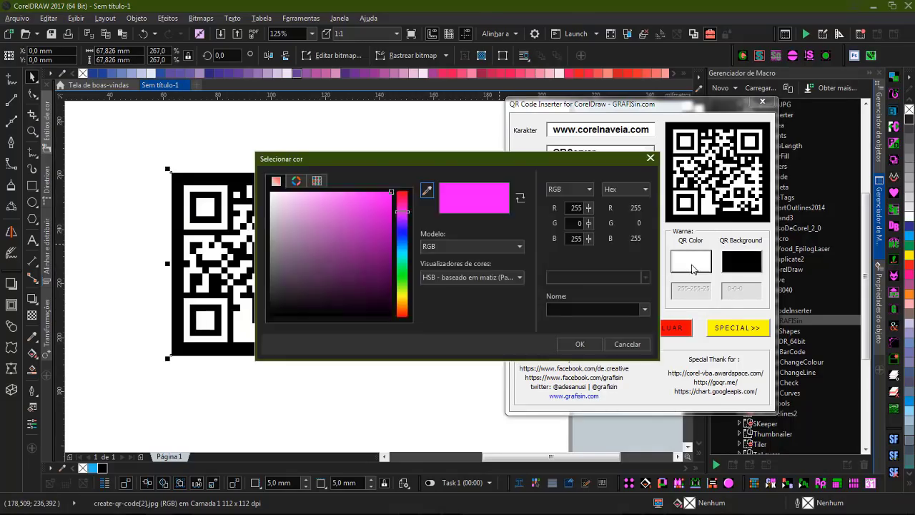
click(564, 344)
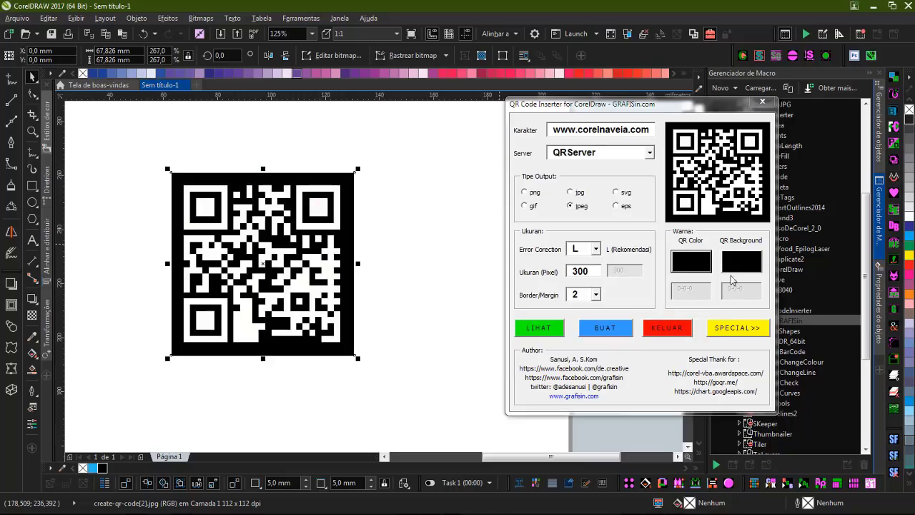
click(742, 262)
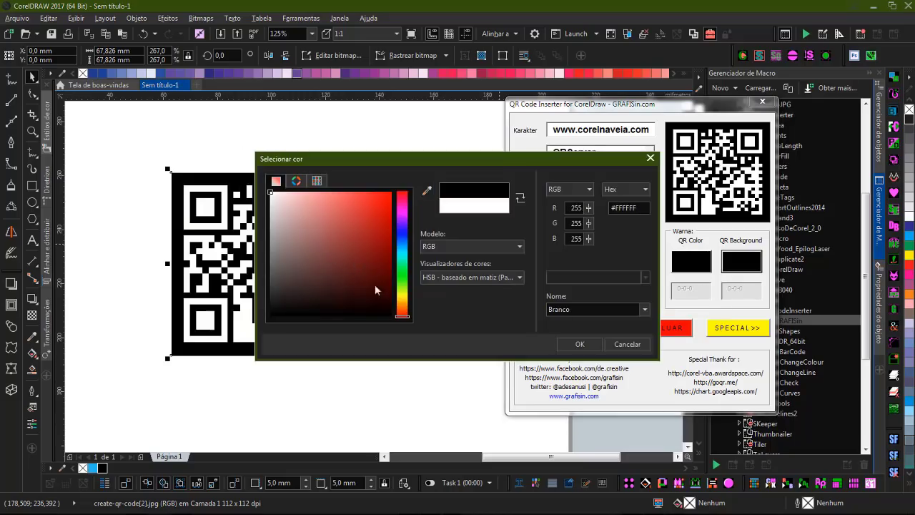
click(577, 346)
click(365, 349)
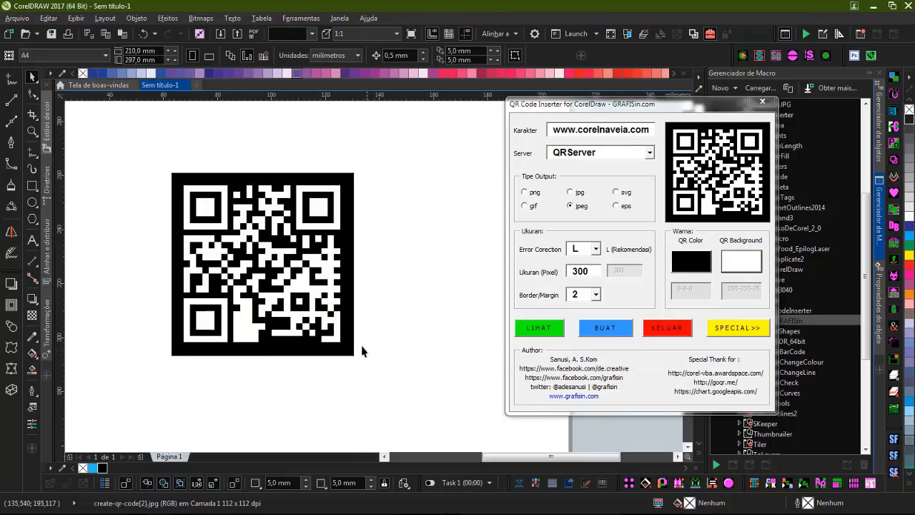
click(607, 328)
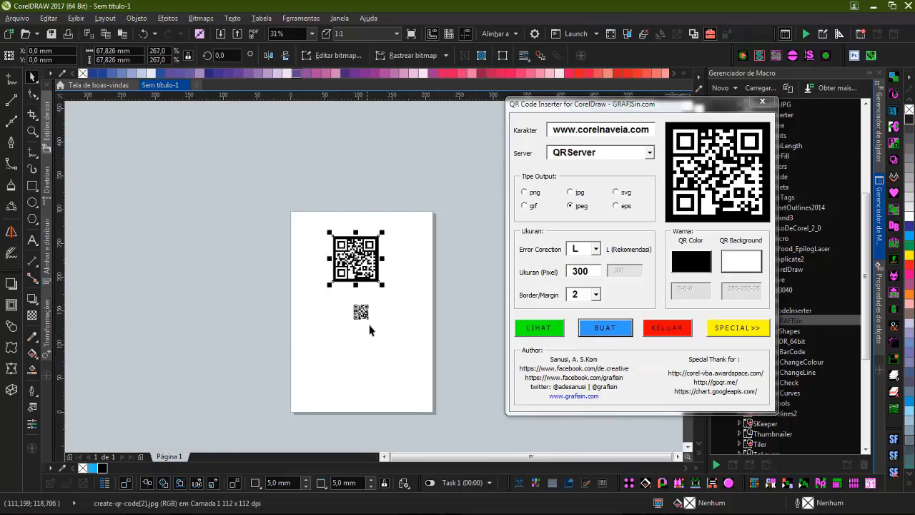
Place the new black-on-white QR code to the right of the inverted one and enlarge it to about 68 mm.
click(362, 312)
drag(373, 302, 404, 250)
scroll(404, 243, up, 1)
drag(350, 215, 352, 242)
mouse_move(349, 343)
mouse_down()
mouse_move(343, 337)
mouse_move(353, 339)
mouse_up()
click(396, 386)
drag(243, 230, 460, 323)
click(371, 247)
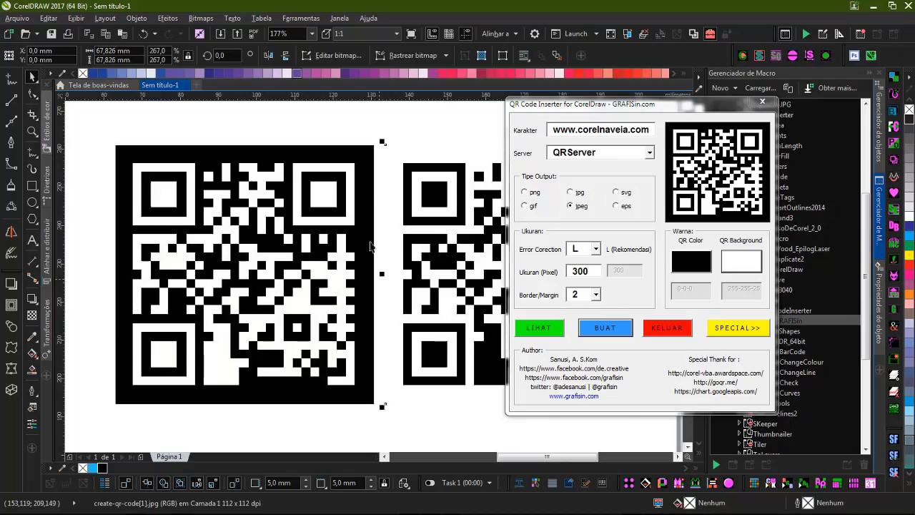
Compare the inverted and black-on-white QR codes side by side, up close and in relation to the page.
click(424, 159)
scroll(386, 282, down, 3)
scroll(401, 329, up, 2)
scroll(393, 272, down, 4)
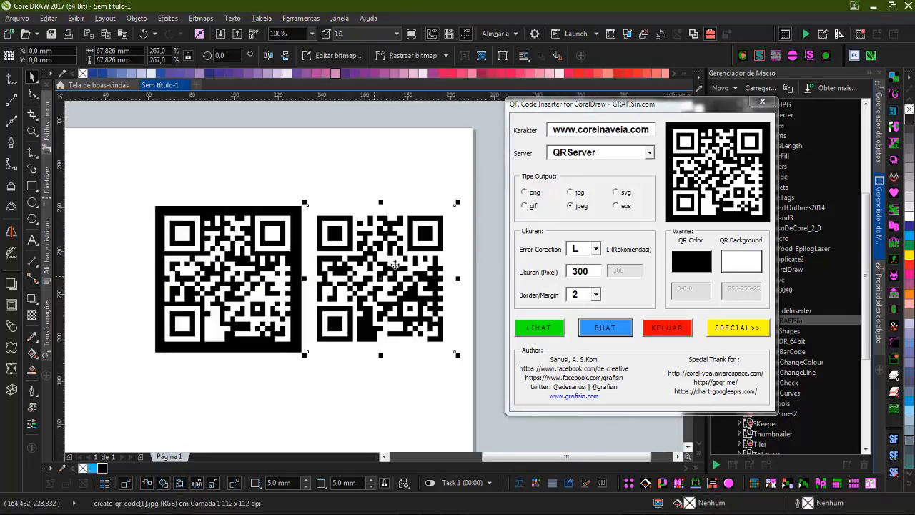
scroll(377, 278, up, 2)
scroll(376, 278, down, 3)
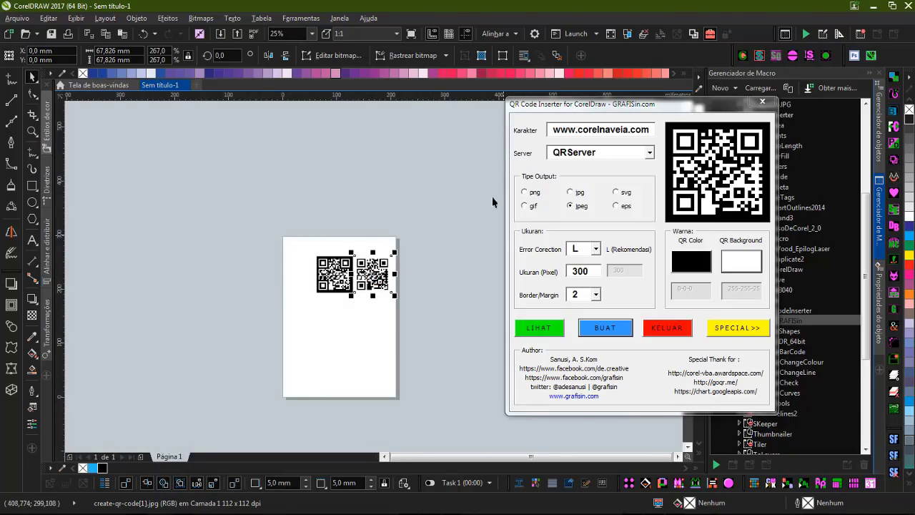
key(z)
drag(278, 225, 462, 384)
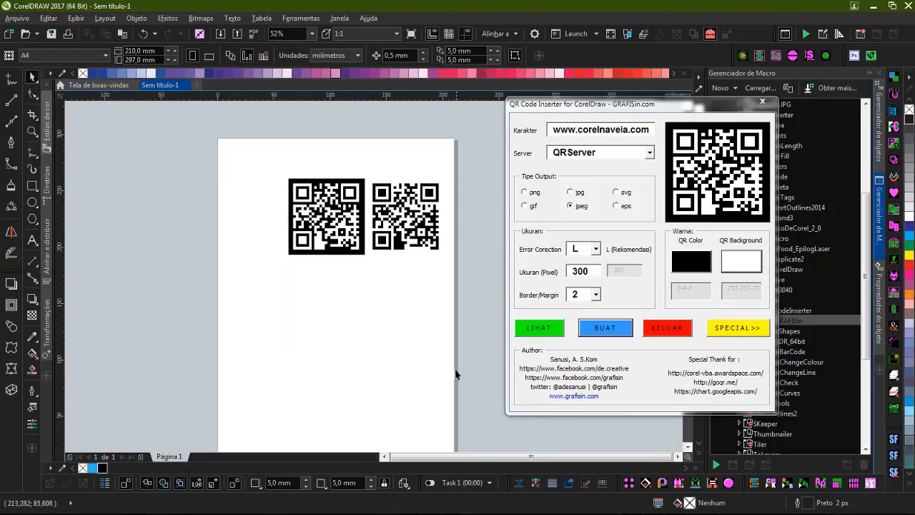
Insert a png version of the QR code, enlarge it to about 89 mm, and place it below the inverted code.
click(530, 193)
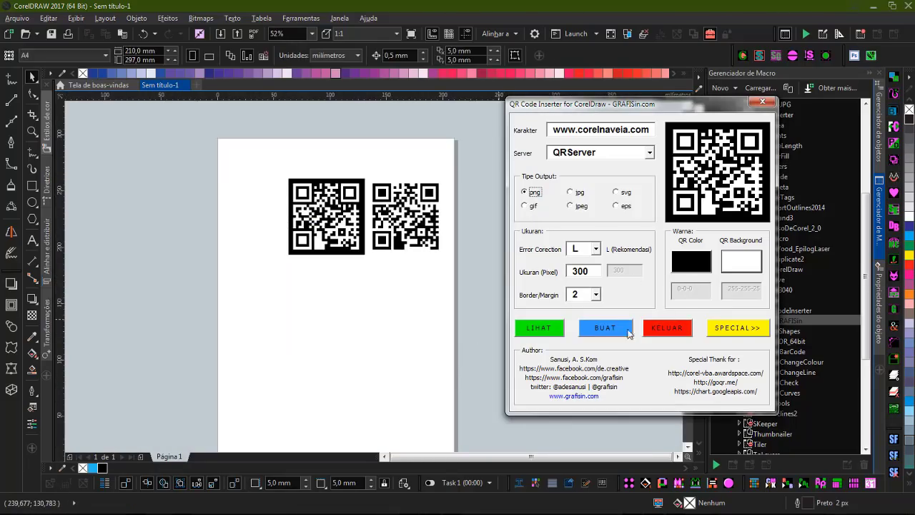
click(605, 328)
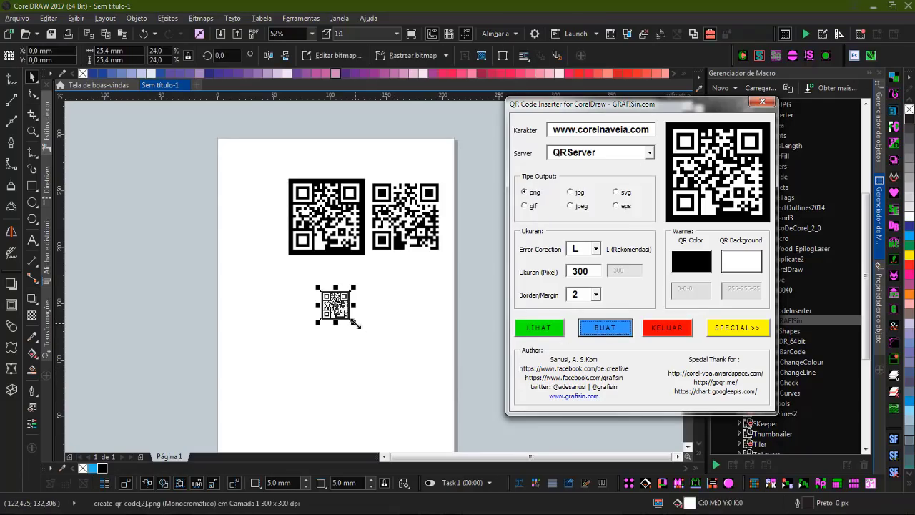
drag(355, 324, 392, 359)
drag(333, 307, 295, 323)
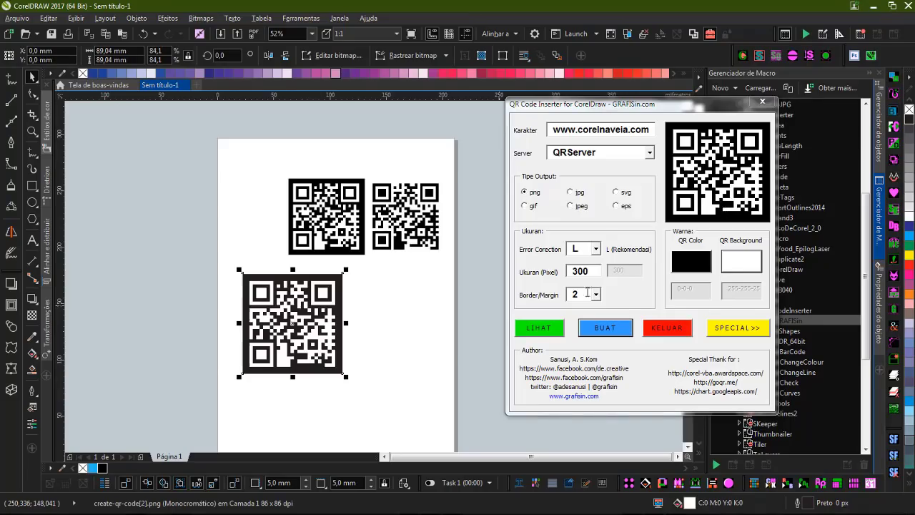
Insert another QR code with jpeg output and enlarge it to about 75 mm beside the png version.
click(588, 207)
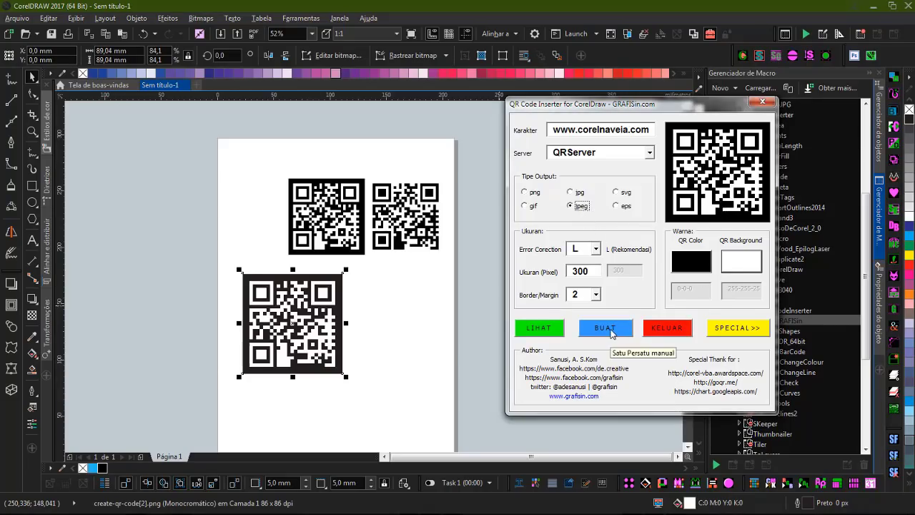
click(611, 333)
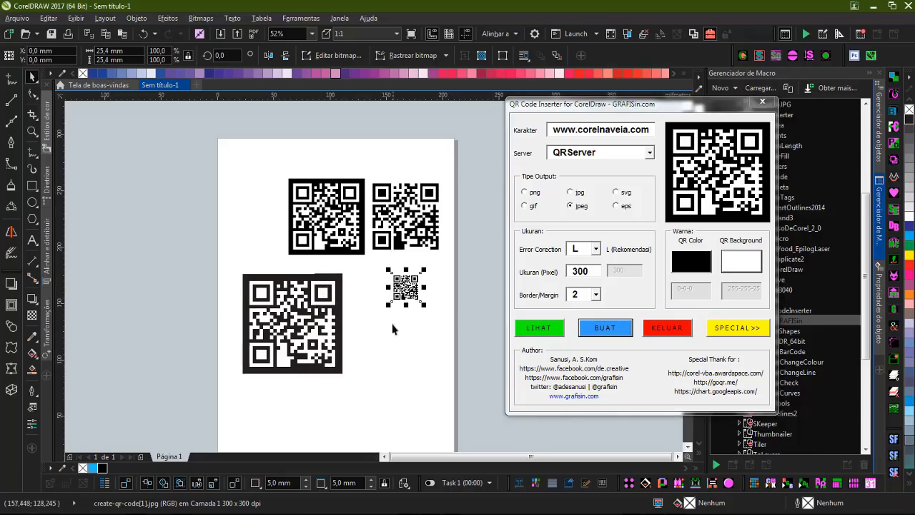
drag(388, 307, 347, 374)
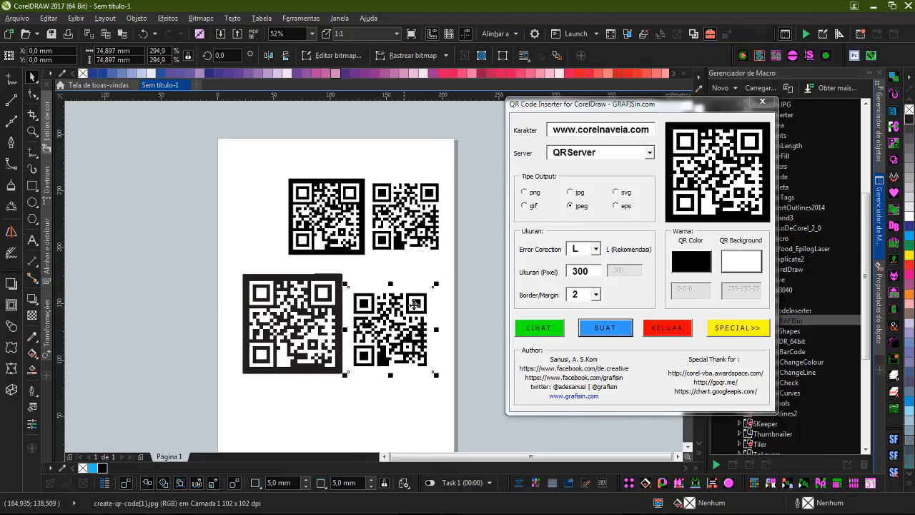
Examine the edge pixels of the lower jpeg QR code's black squares at high magnification.
scroll(369, 280, up, 3)
scroll(369, 281, up, 12)
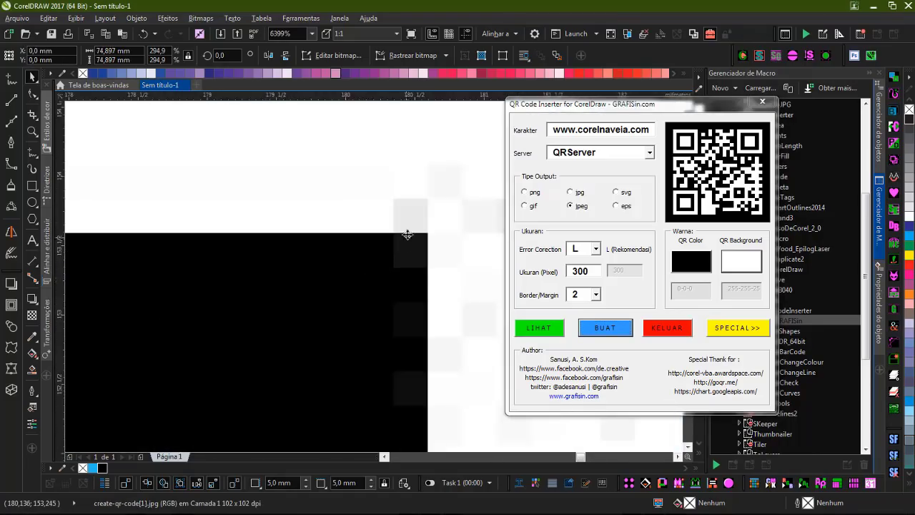
scroll(375, 276, down, 10)
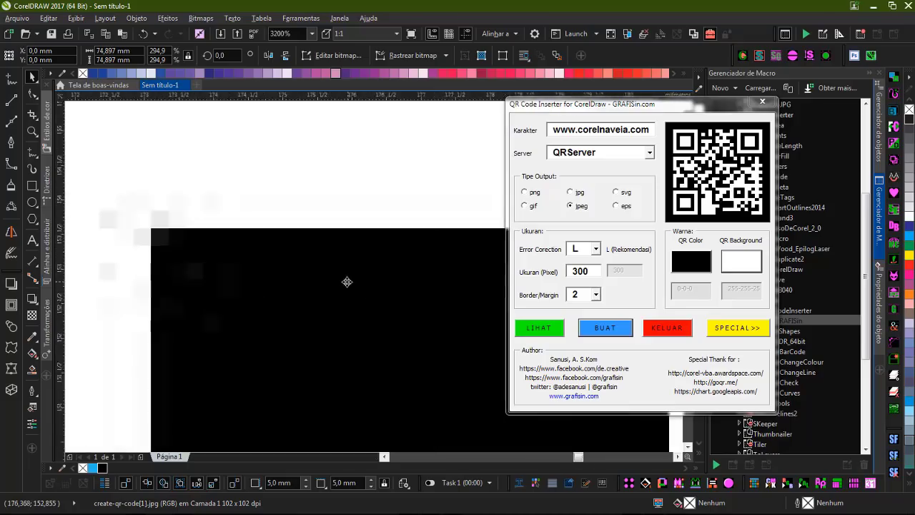
Delete all four QR codes from the page.
scroll(366, 275, up, 5)
scroll(374, 280, down, 8)
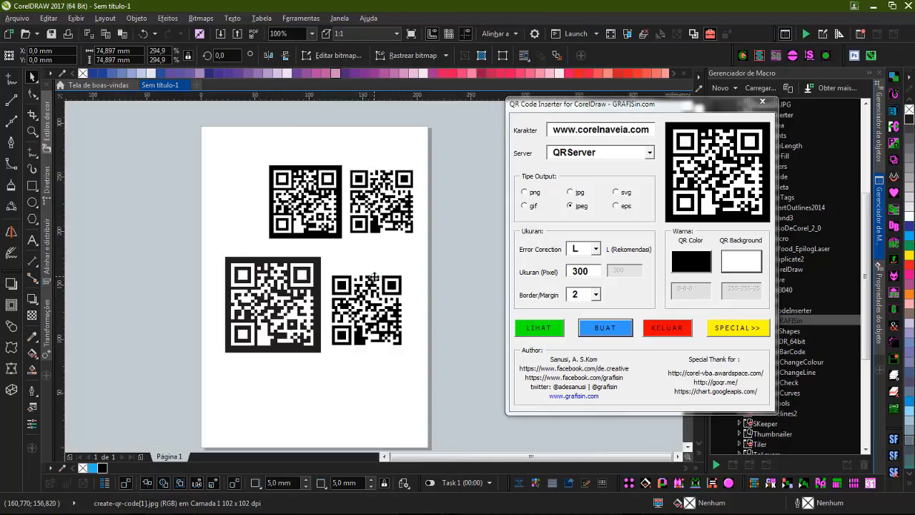
scroll(374, 276, up, 2)
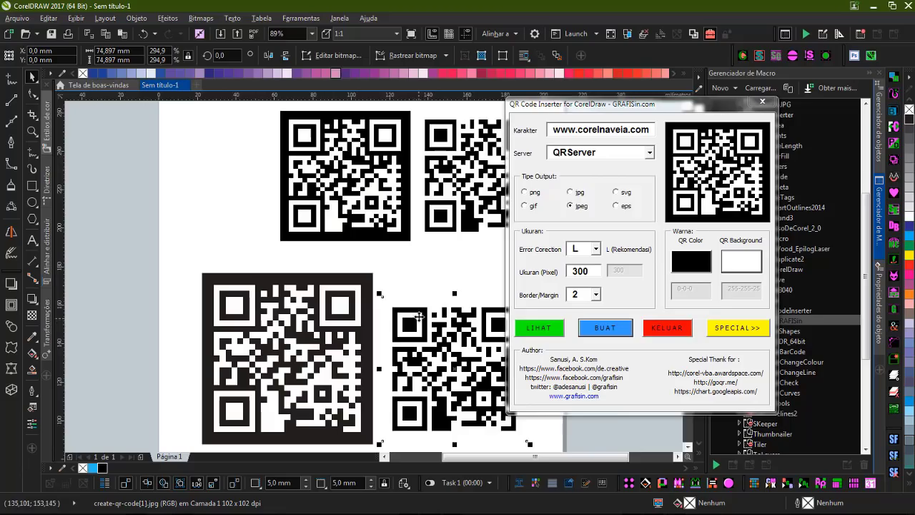
scroll(374, 276, down, 1)
drag(272, 180, 451, 342)
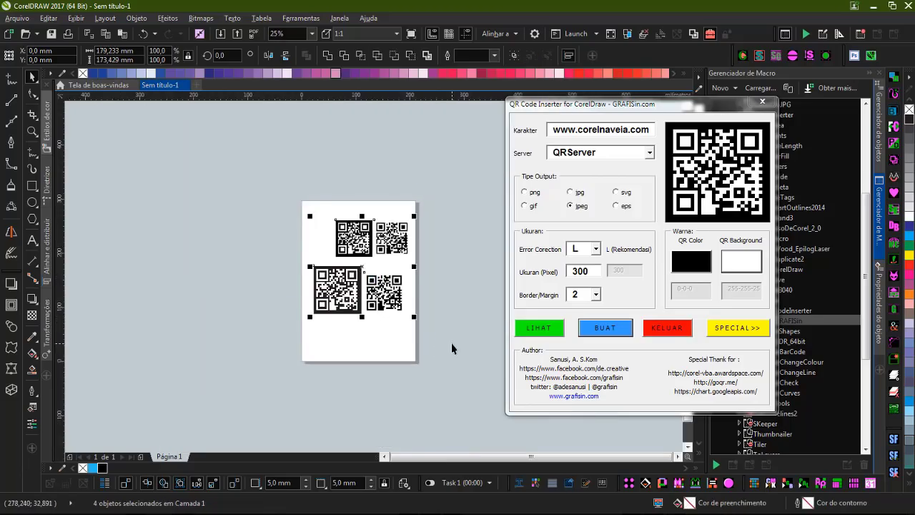
key(Delete)
click(32, 185)
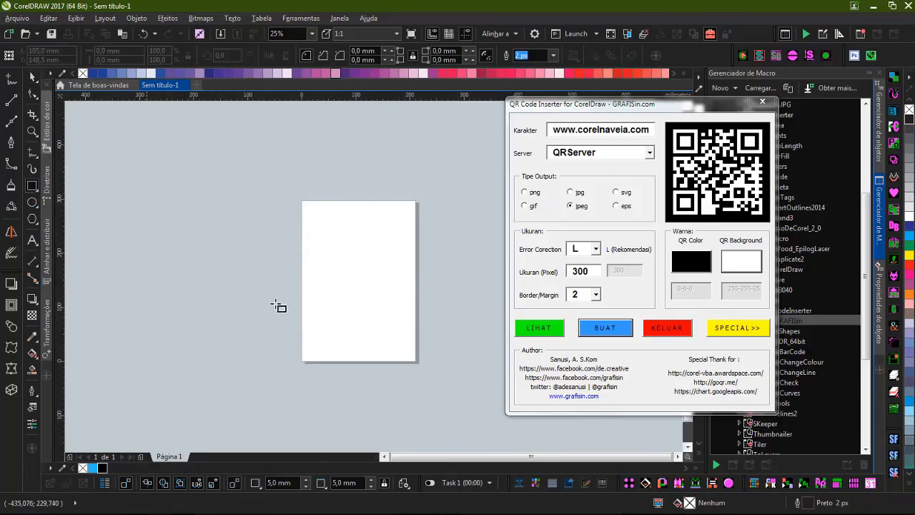
drag(319, 239, 402, 319)
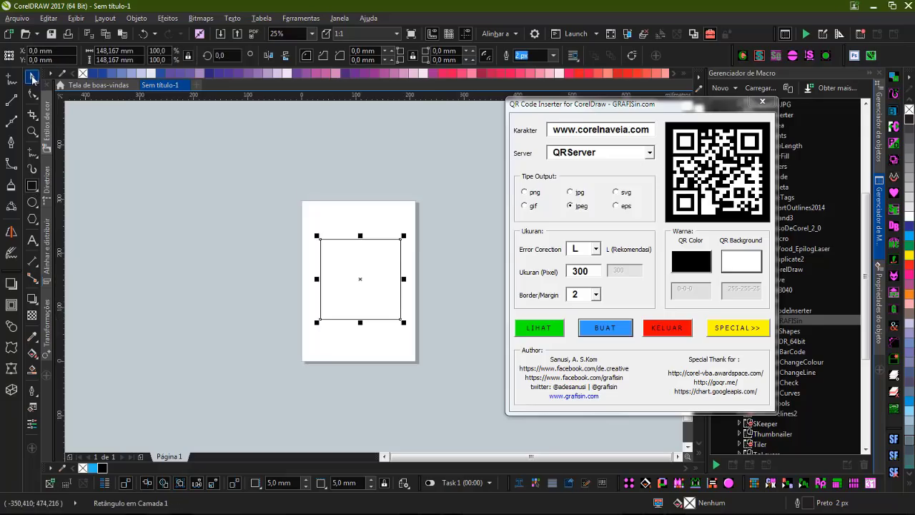
key(space)
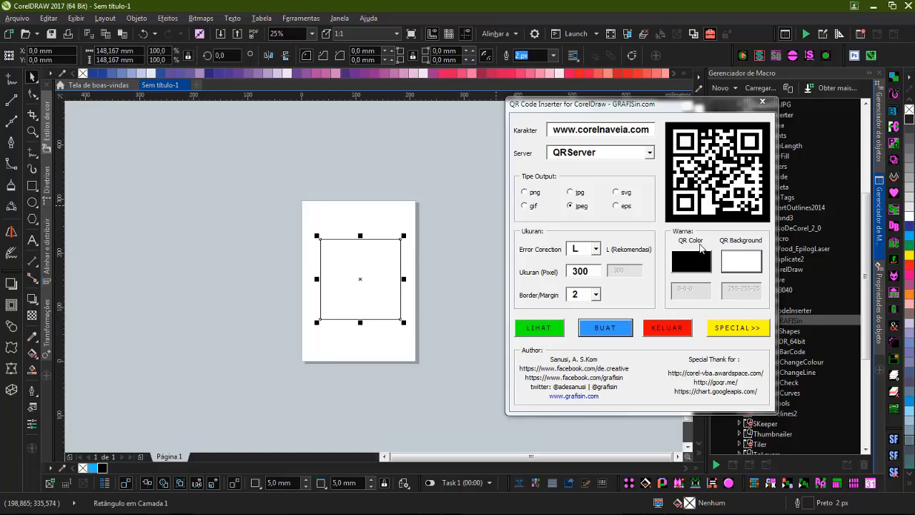
click(724, 333)
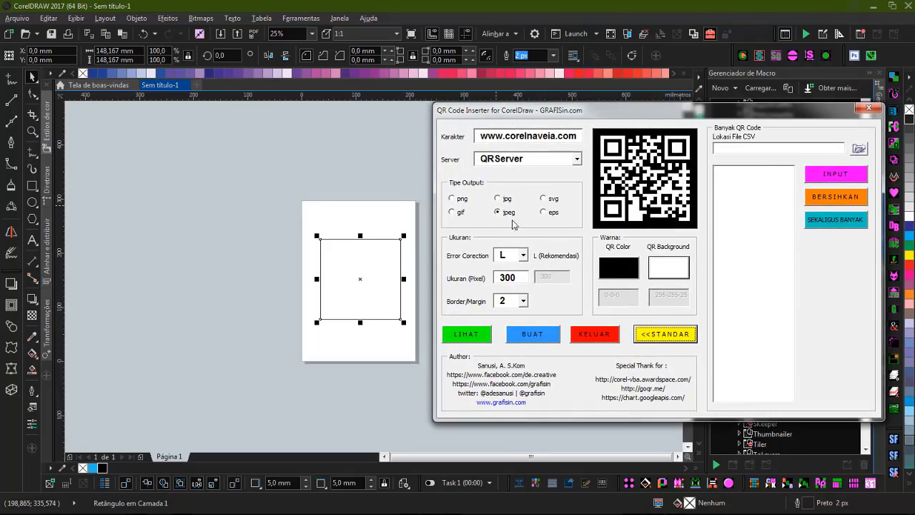
click(533, 334)
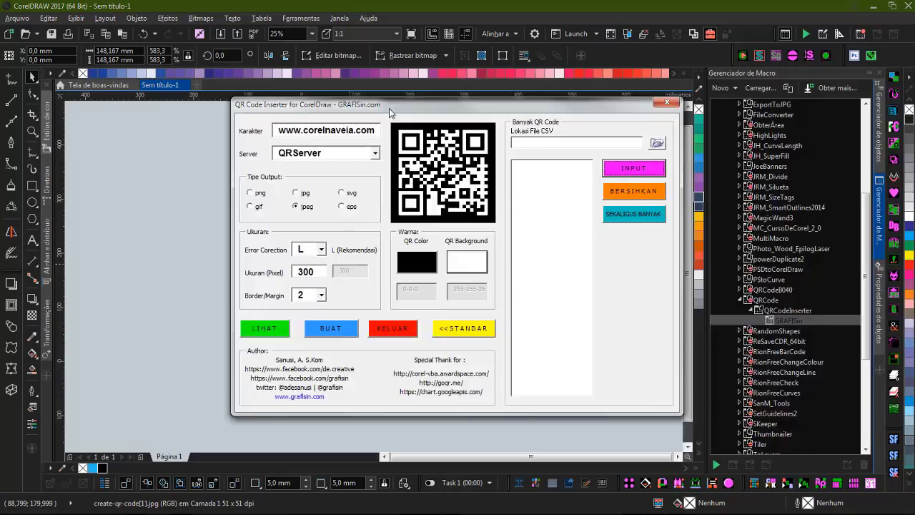
Close the QR Code Inserter and the grafisin.blogspot.com browser tab, and return to CorelDRAW.
drag(389, 108, 571, 140)
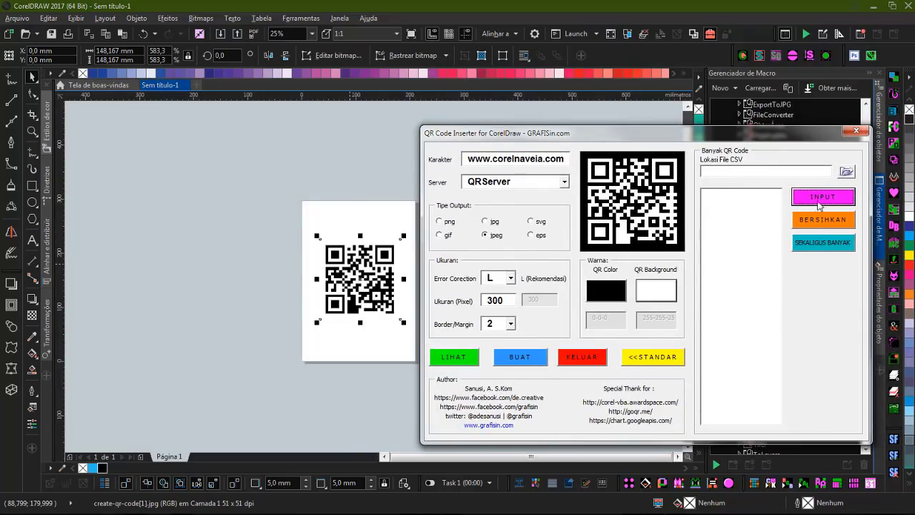
click(856, 130)
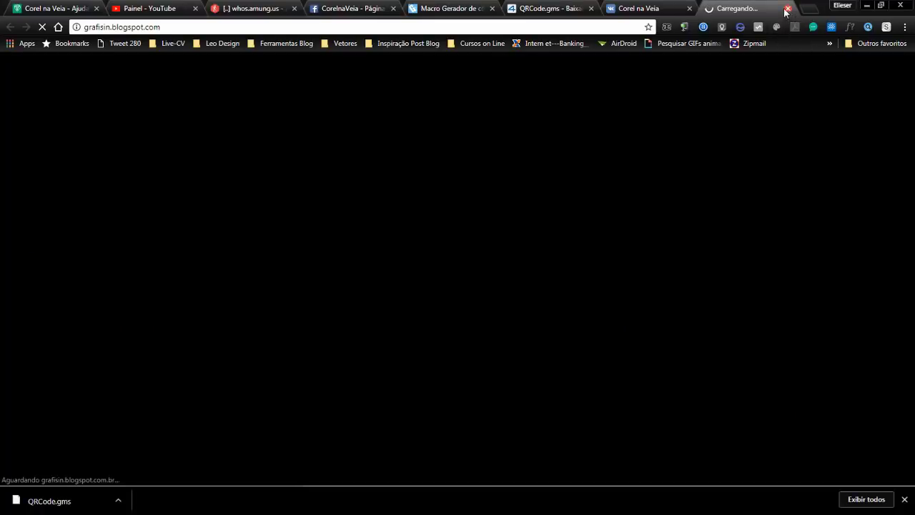
click(788, 8)
click(867, 5)
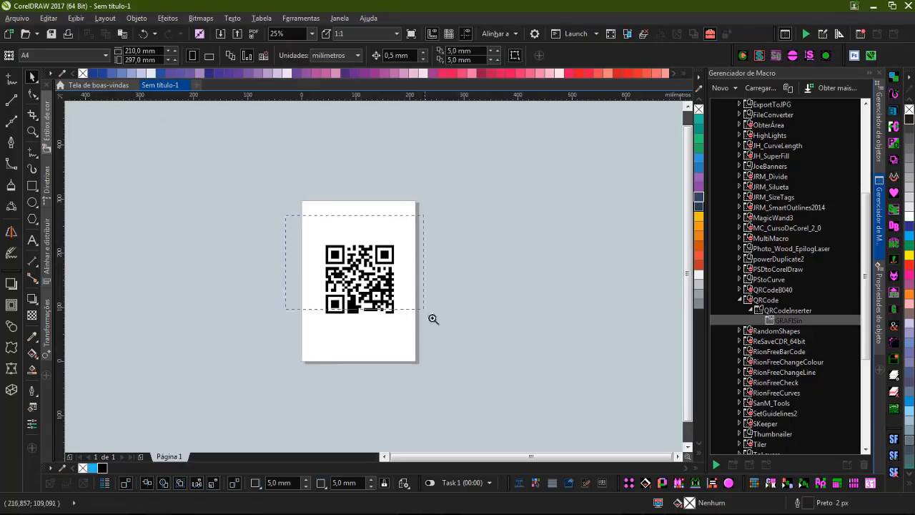
Duplicate the QR bitmap to the left of the original and convert the original to curves with Quick Trace (Rastreio rápido).
drag(433, 318, 432, 319)
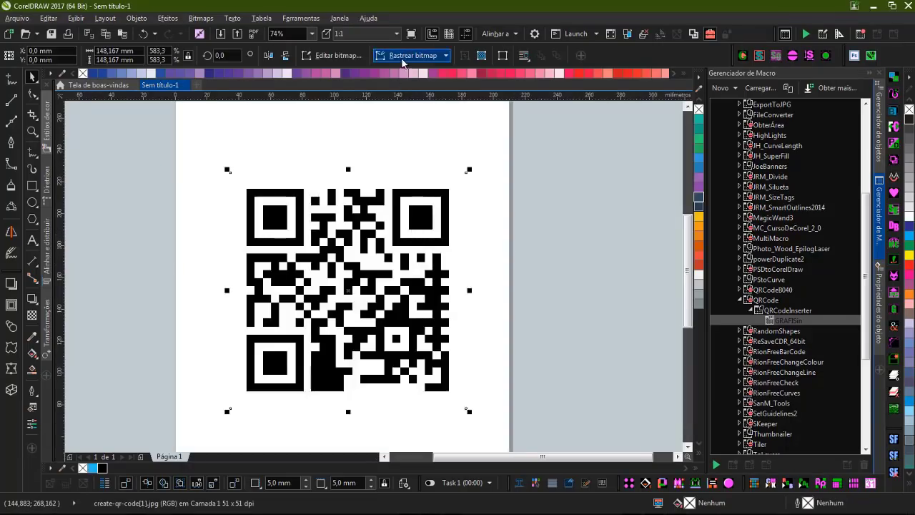
drag(427, 225, 148, 226)
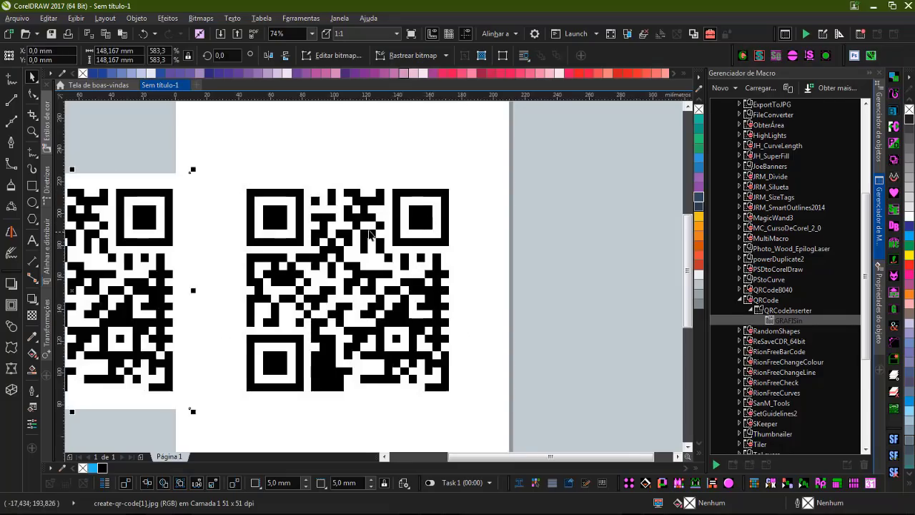
click(422, 217)
click(422, 56)
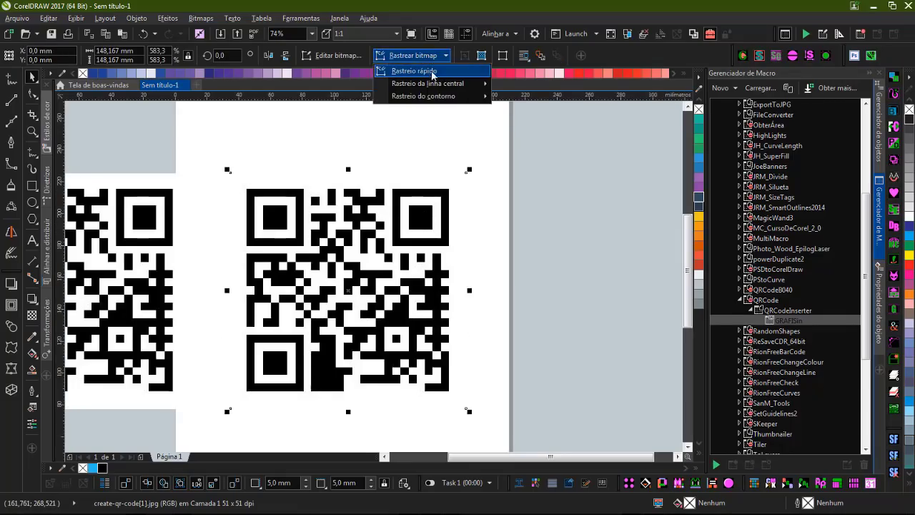
click(445, 74)
click(572, 321)
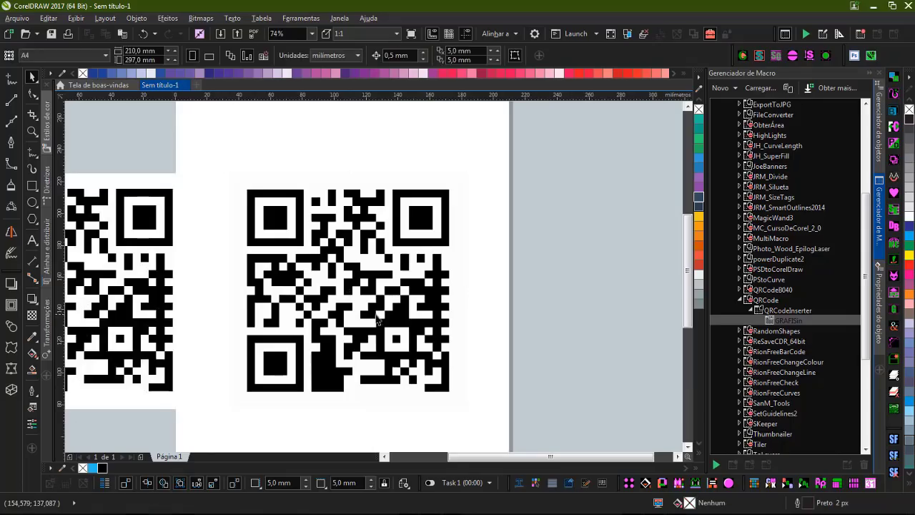
Examine the corners of the traced QR code's squares up close and check its background curve.
click(260, 255)
click(341, 265)
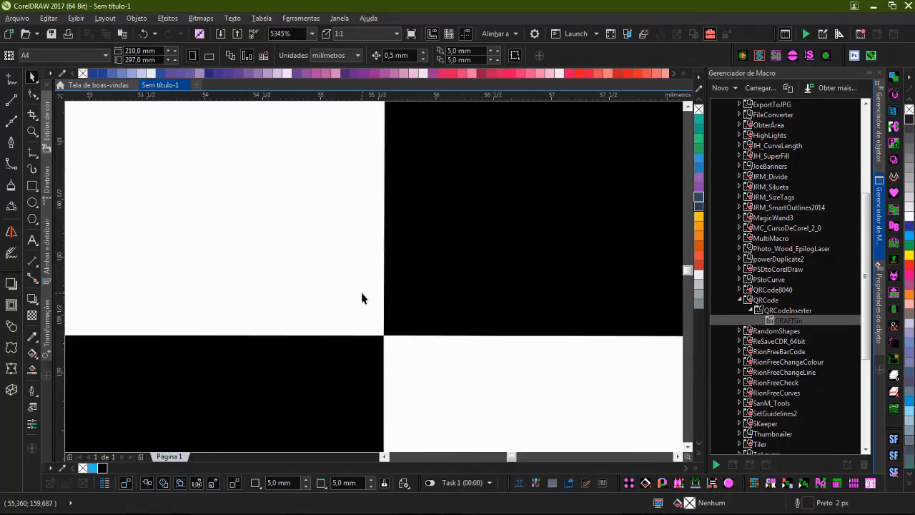
click(364, 298)
key(F4)
click(551, 151)
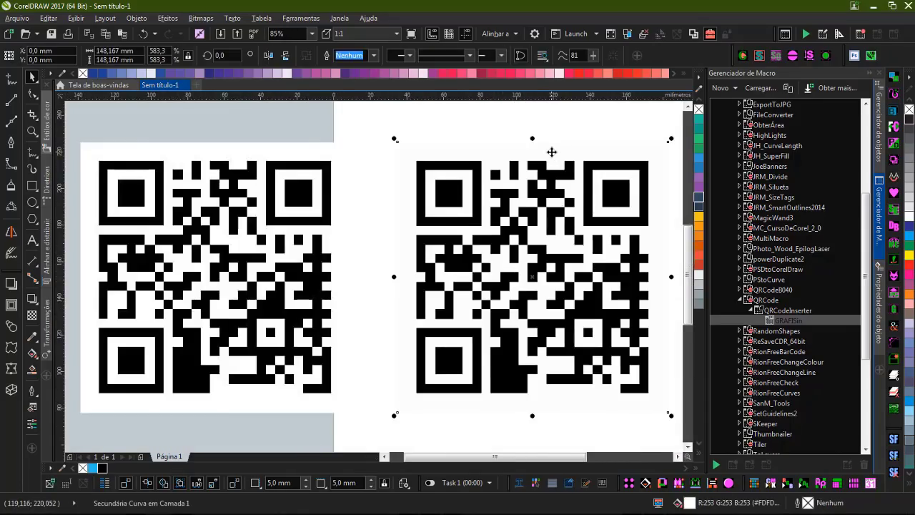
key(Escape)
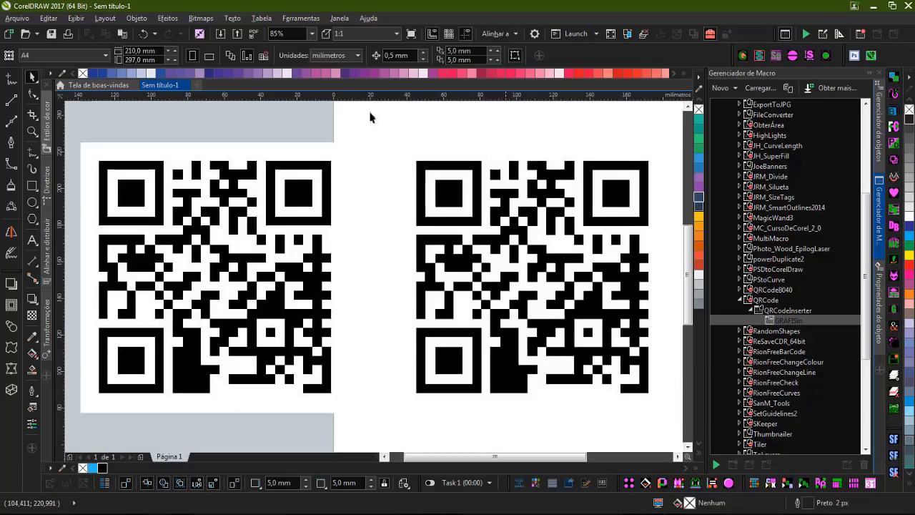
Switch to the simple wireframe view (Aramado simples) and examine how the traced outlines meet between neighbouring squares.
click(105, 18)
mouse_move(76, 18)
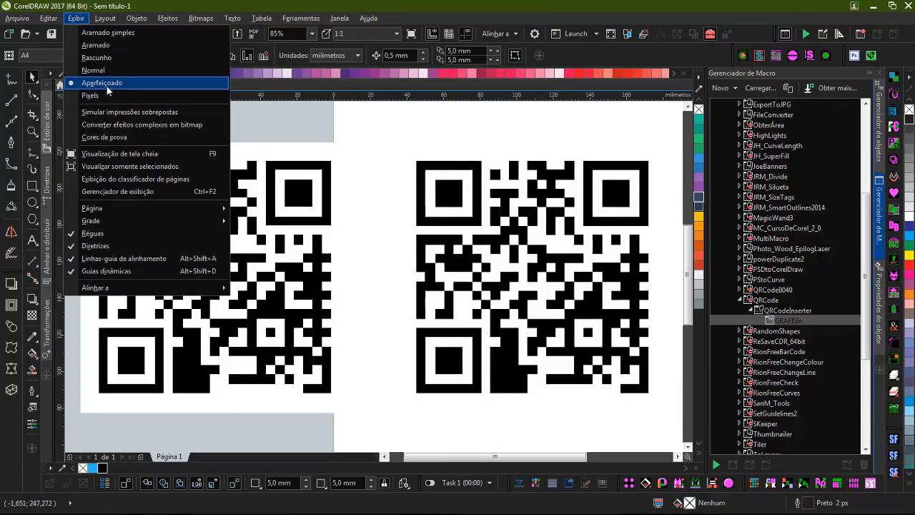
click(117, 32)
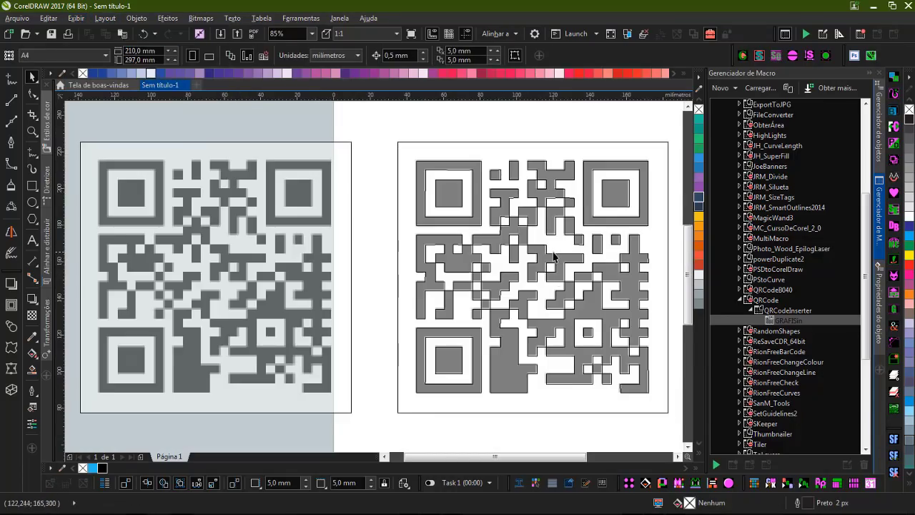
scroll(361, 276, up, 5)
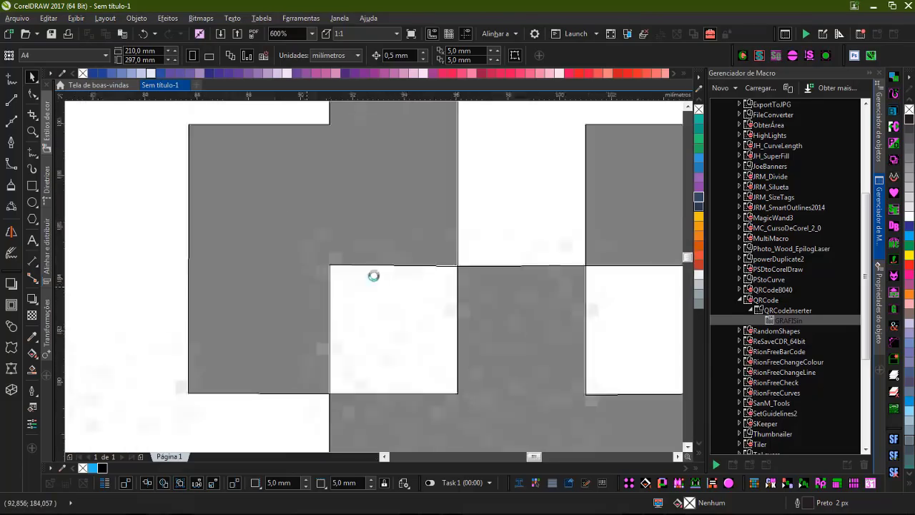
scroll(373, 276, up, 7)
scroll(489, 256, down, 3)
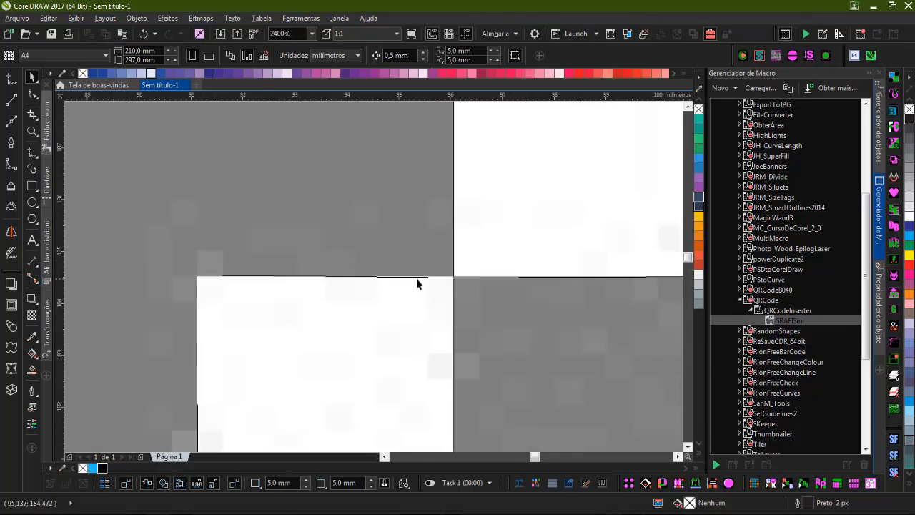
scroll(373, 278, down, 3)
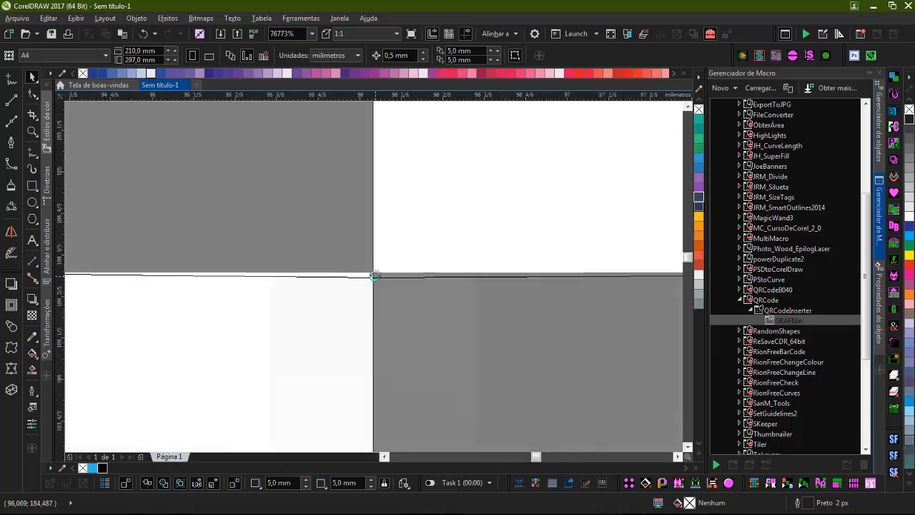
scroll(374, 276, down, 6)
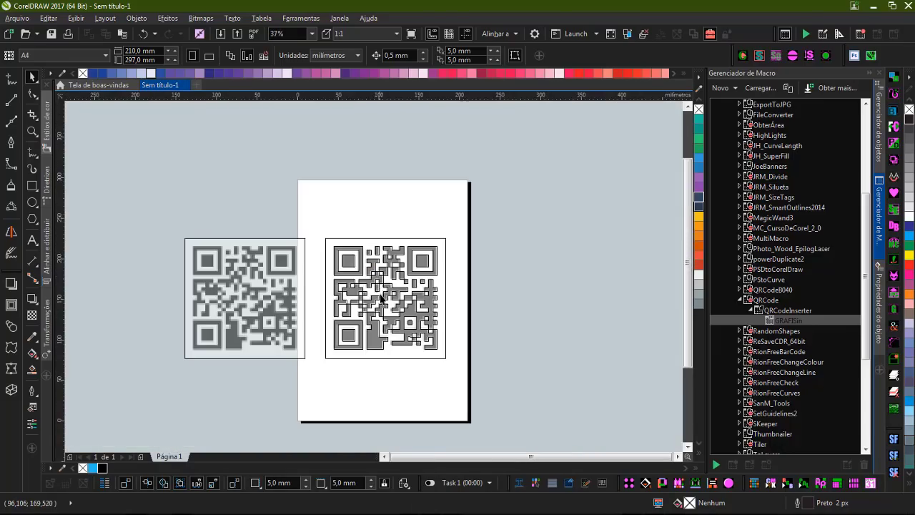
Restore the filled display of the drawing and delete both the bitmap and the traced QR code.
click(400, 306)
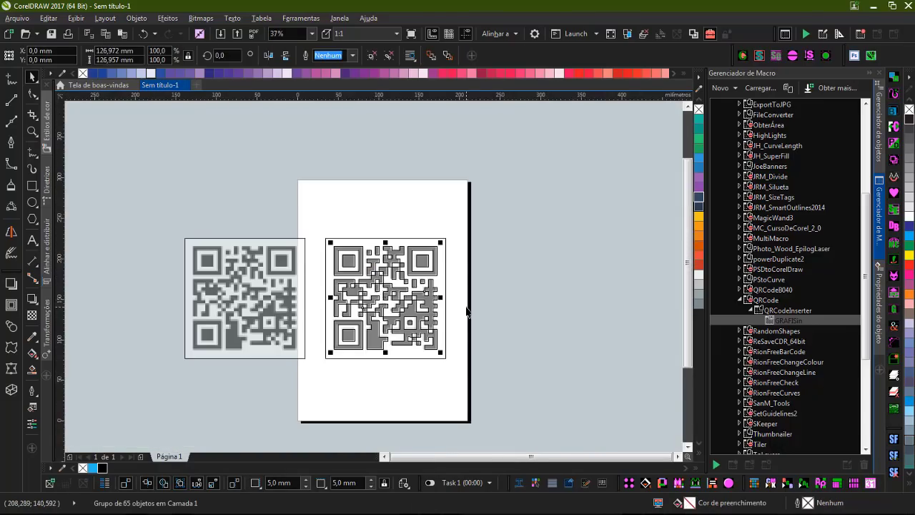
scroll(429, 348, up, 1)
drag(429, 348, 670, 349)
key(Escape)
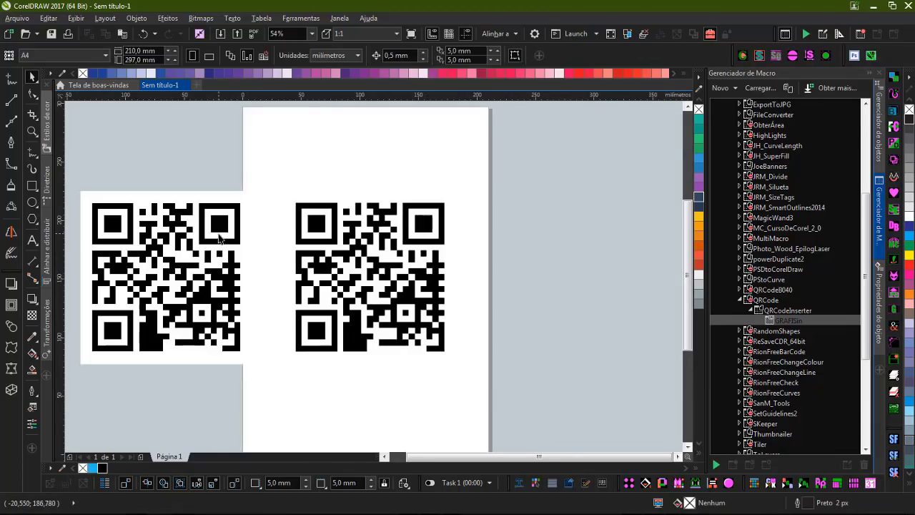
click(374, 346)
key(Delete)
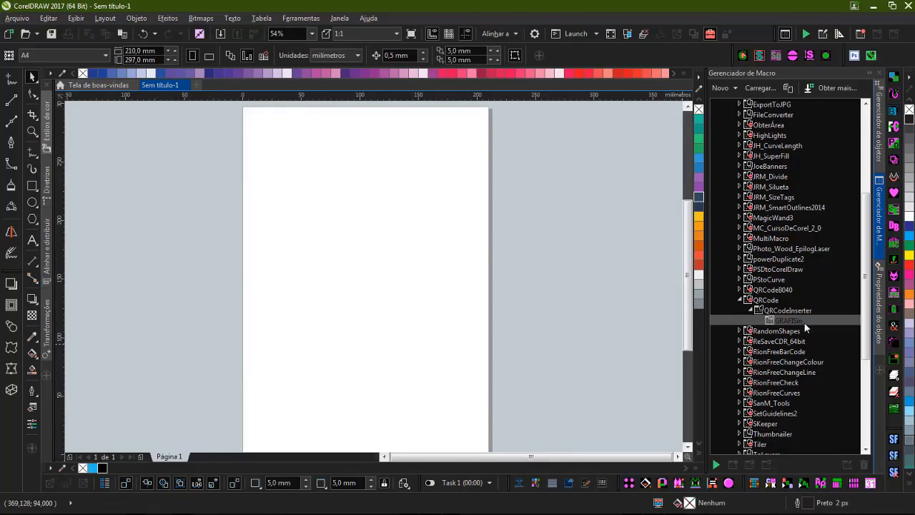
double_click(794, 321)
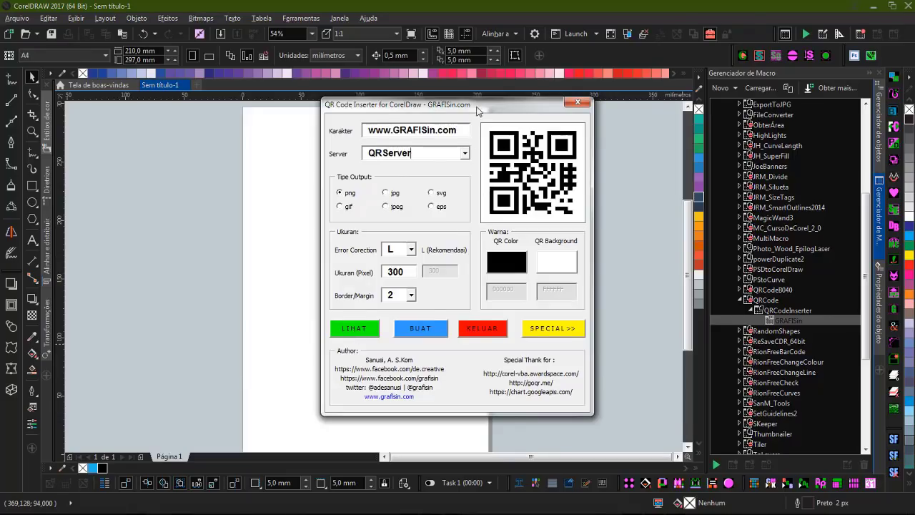
drag(480, 106, 632, 95)
click(730, 91)
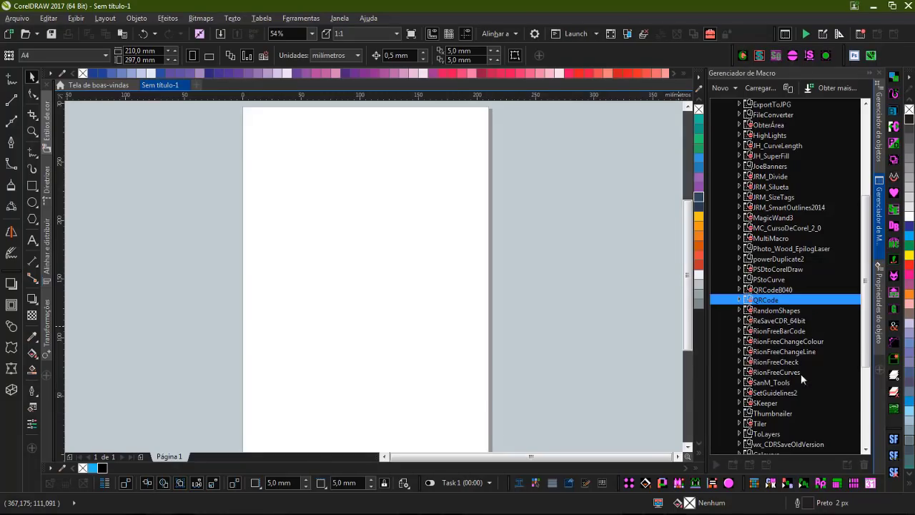
Run the GRAFISin_Menu macro from the FIDCO_V3_GRAFISin_X8 project.
scroll(802, 379, down, 4)
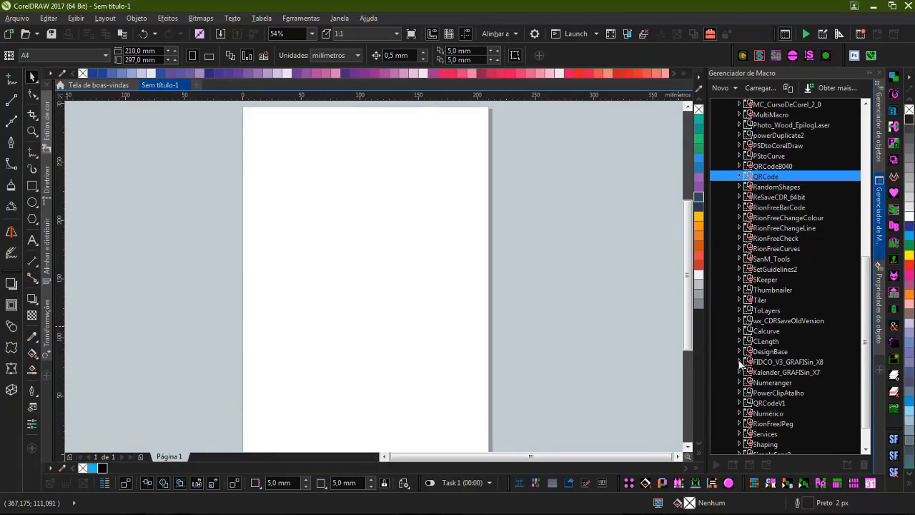
click(741, 362)
click(750, 373)
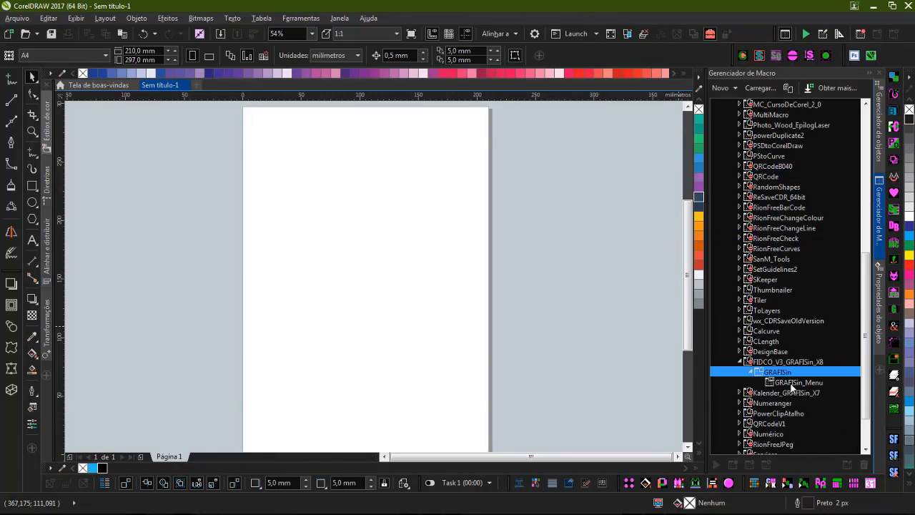
double_click(793, 384)
double_click(801, 384)
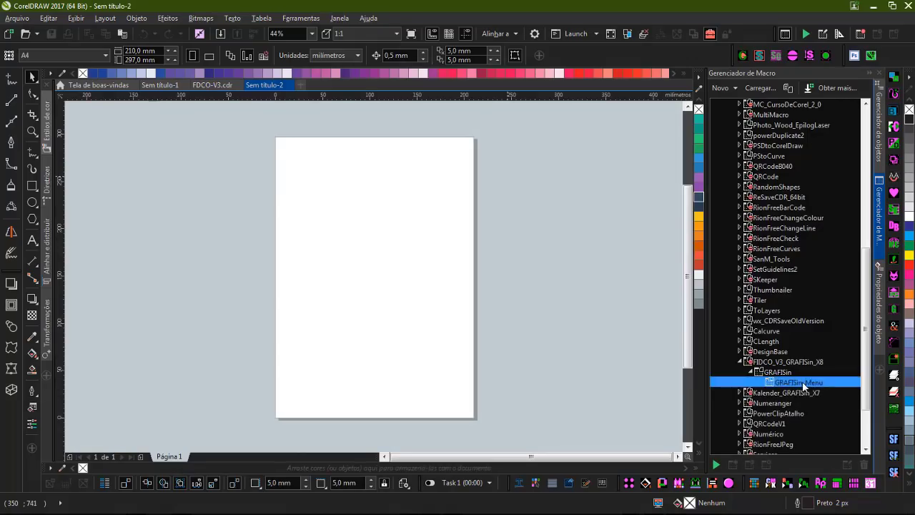
Move the GRAFISin menu clear of the page, launch its QR Code Generator and expand the special bulk generator options.
drag(463, 165, 727, 150)
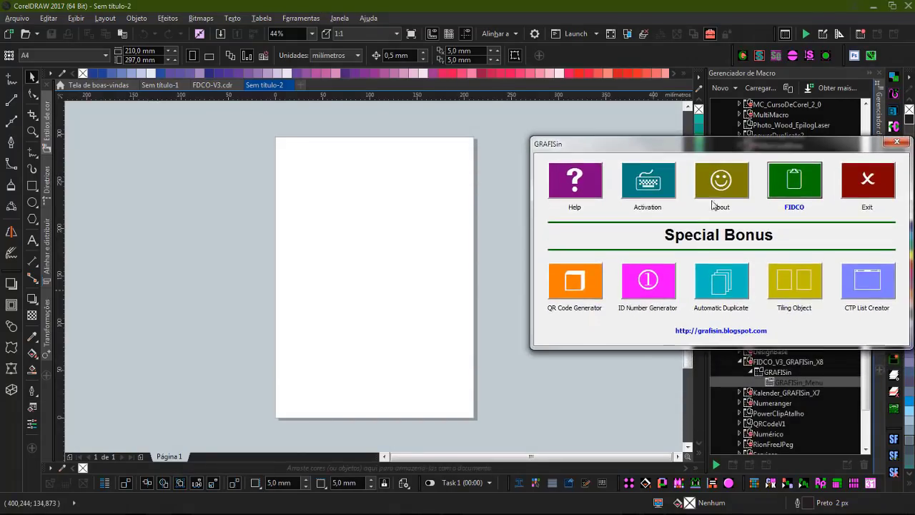
click(582, 280)
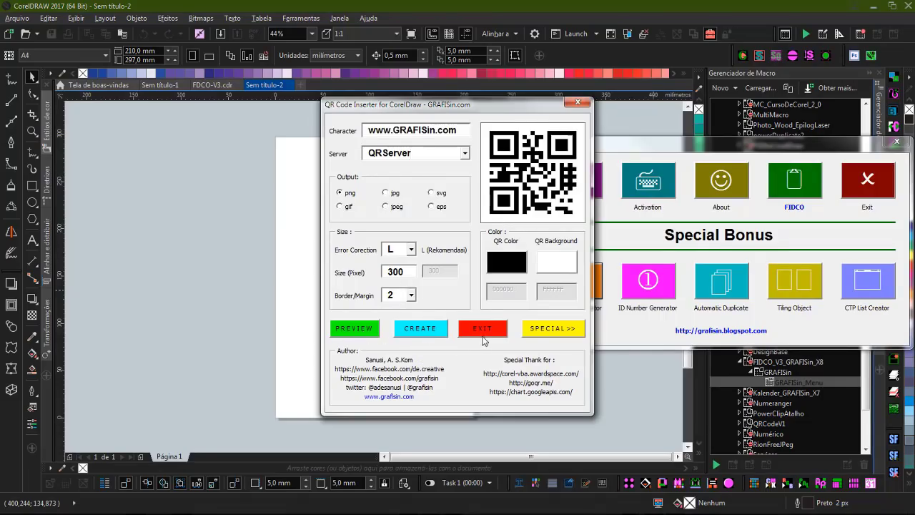
click(549, 334)
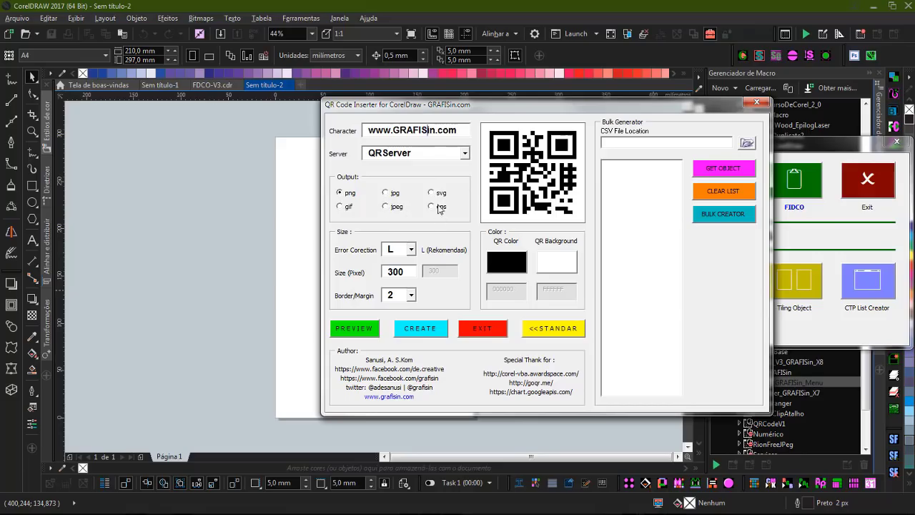
drag(586, 109, 748, 120)
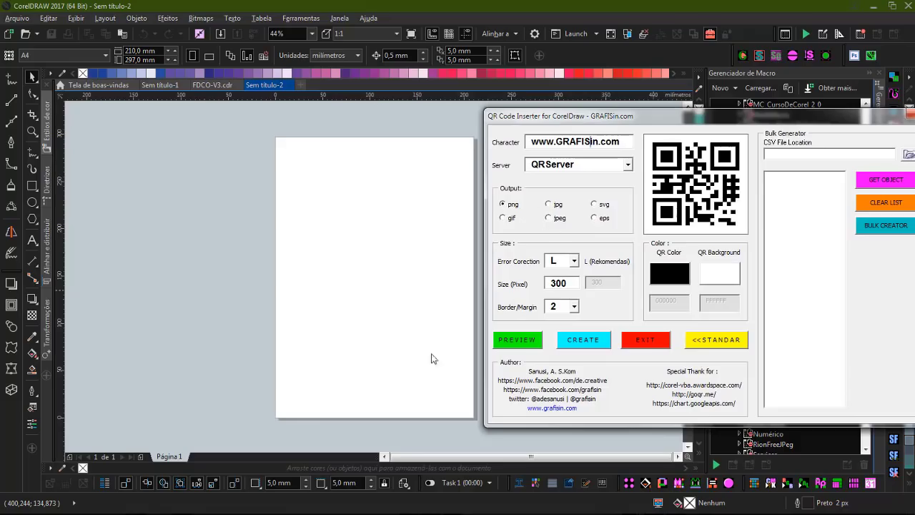
click(586, 344)
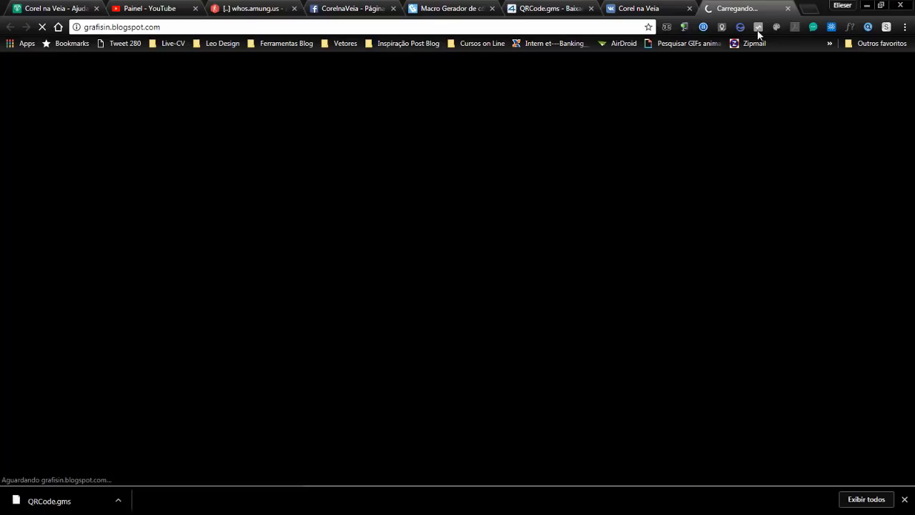
click(788, 8)
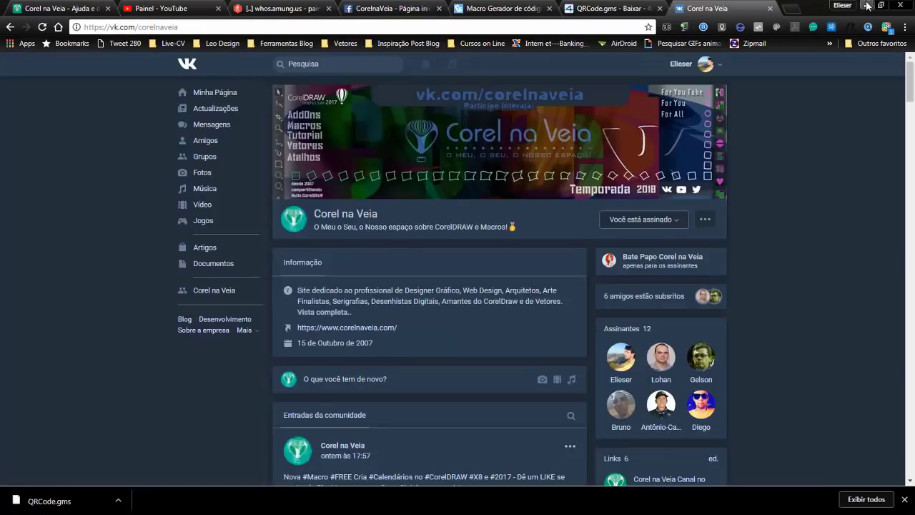
click(867, 5)
drag(351, 255, 420, 323)
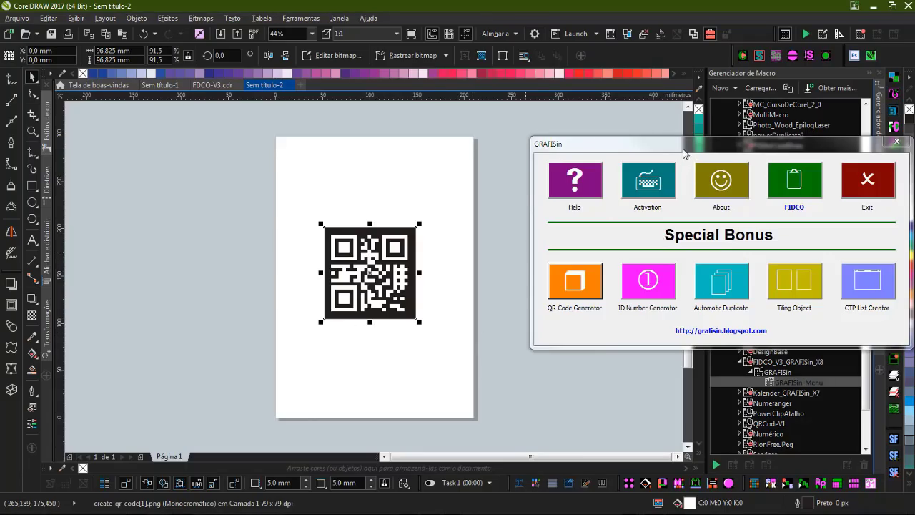
Examine the counter, character and wildcard settings of the ID Number Generator, and close it.
drag(684, 153, 621, 136)
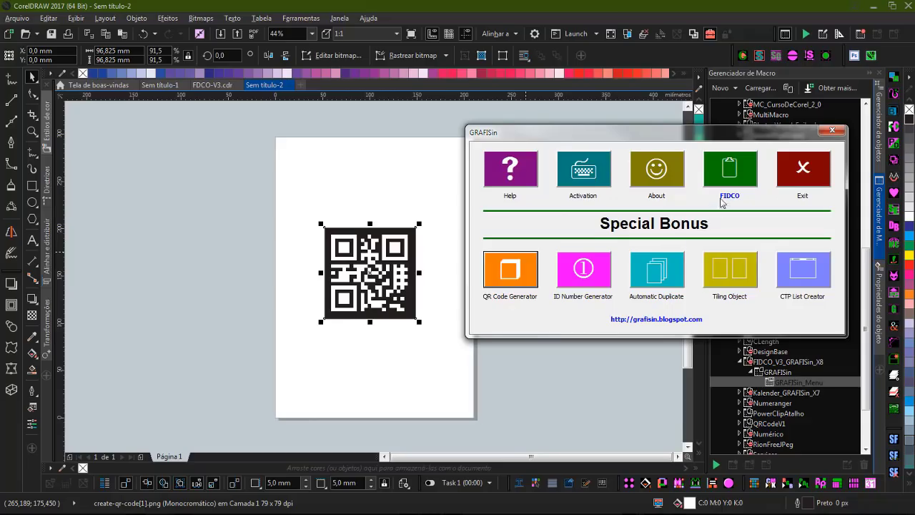
click(582, 281)
drag(405, 209, 588, 185)
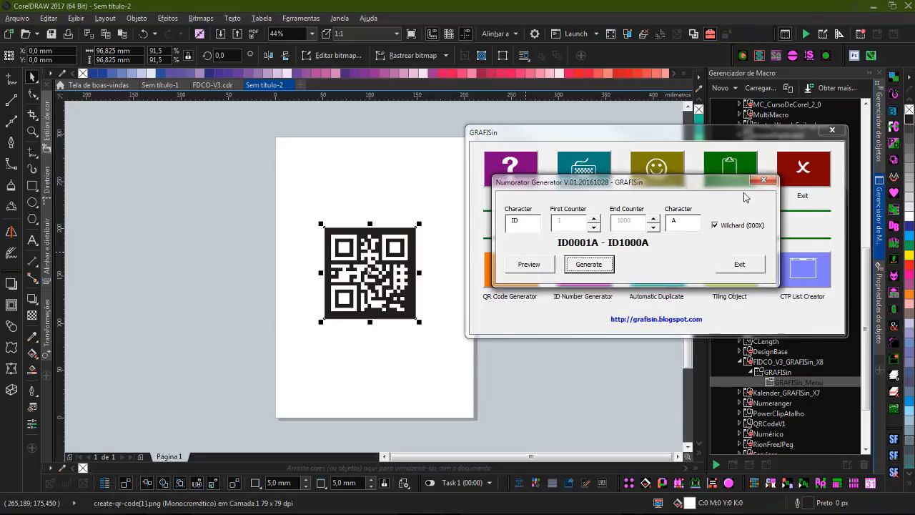
click(763, 179)
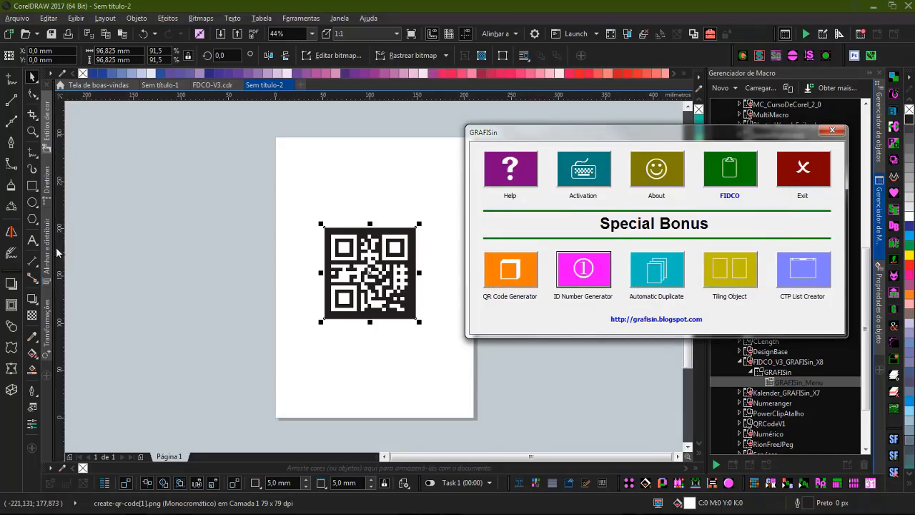
Add the artistic text 1 near the page's upper-left corner and enlarge it to about 100 pt.
click(32, 240)
click(292, 157)
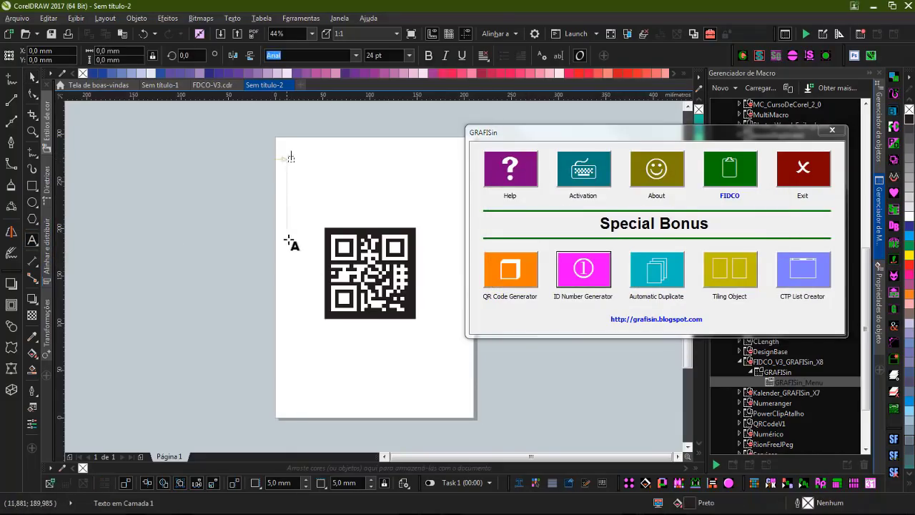
key(ctrl+v)
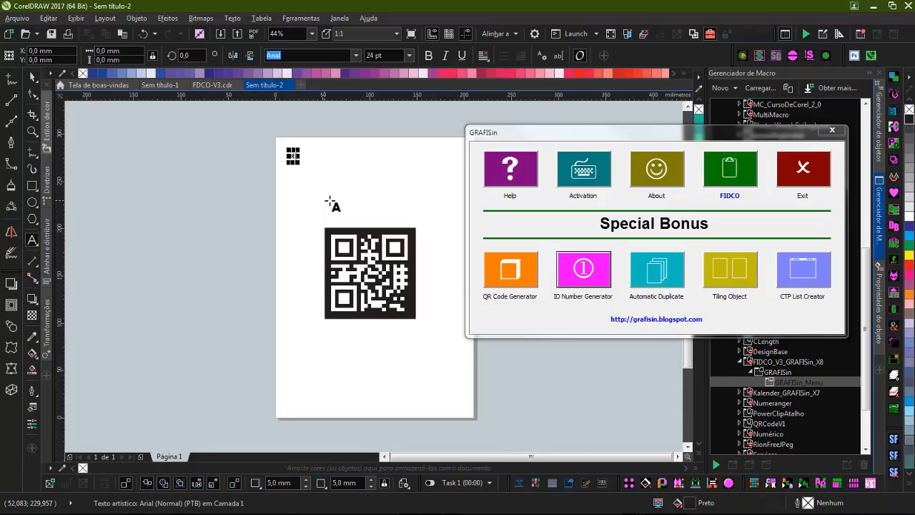
click(32, 76)
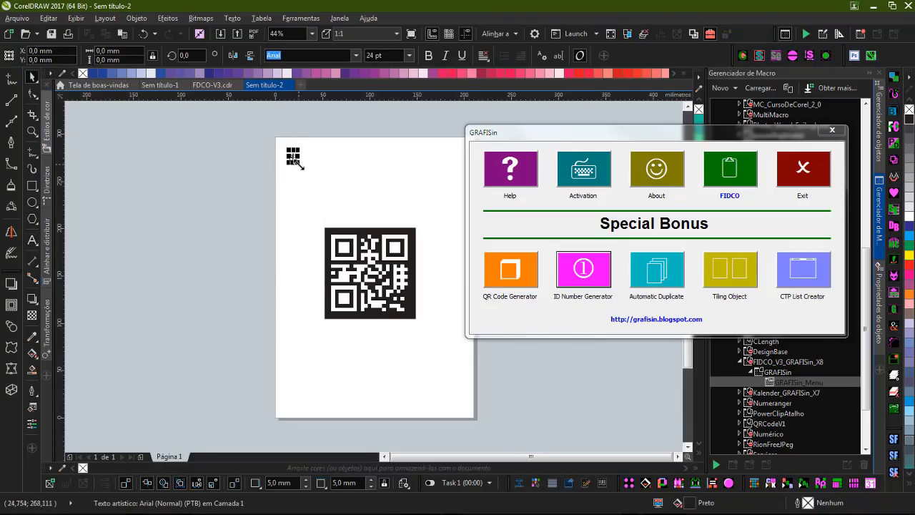
drag(298, 163, 306, 181)
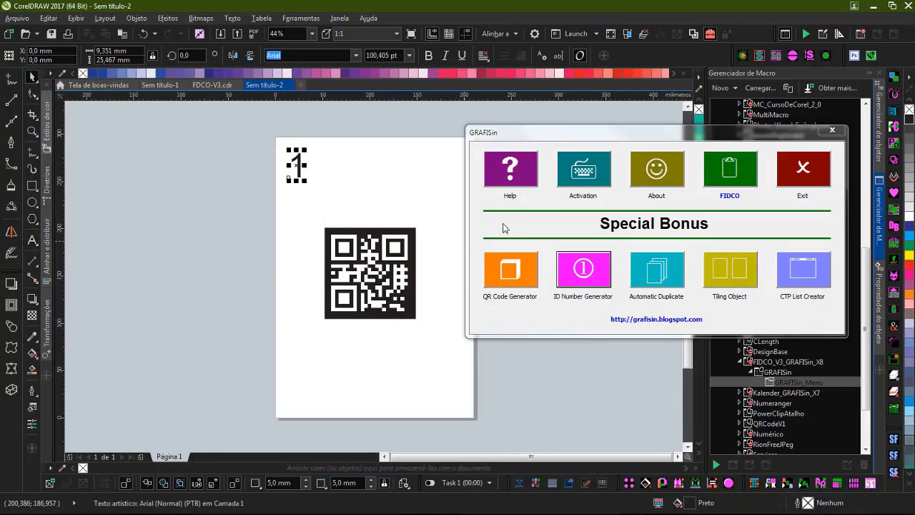
Preview the number sequence and try to generate the IDs from ID0001A to ID1000A with the ID Number Generator.
click(604, 279)
drag(558, 206, 700, 197)
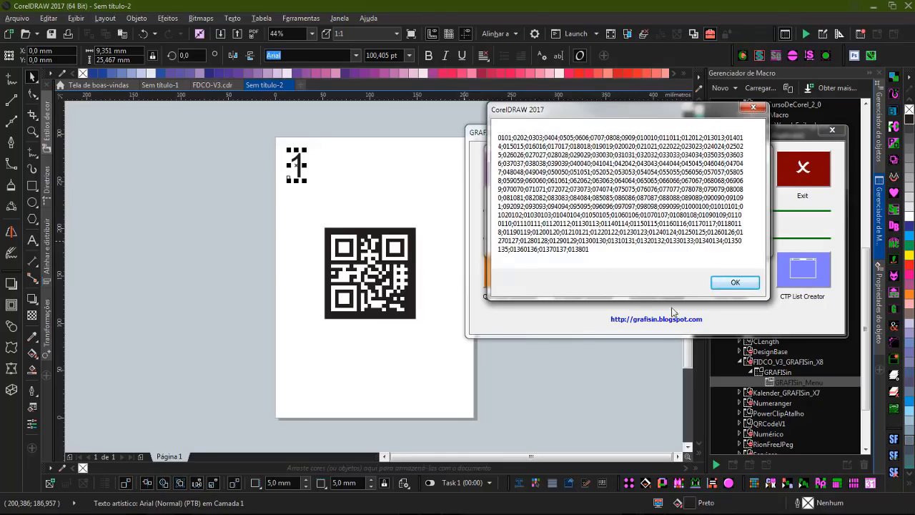
click(722, 282)
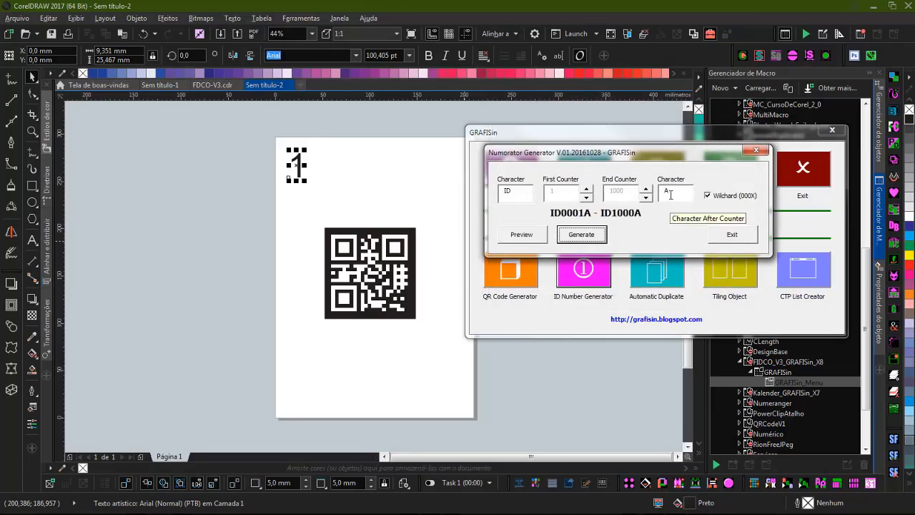
click(589, 238)
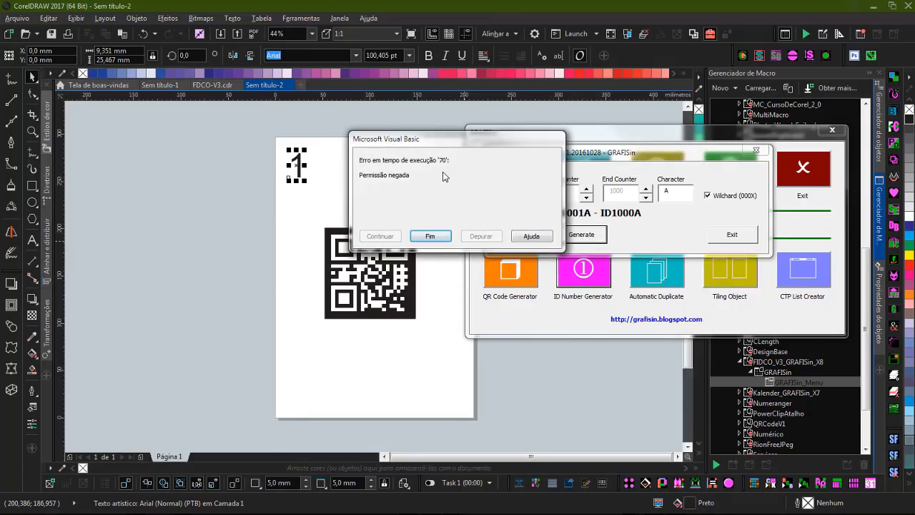
click(445, 237)
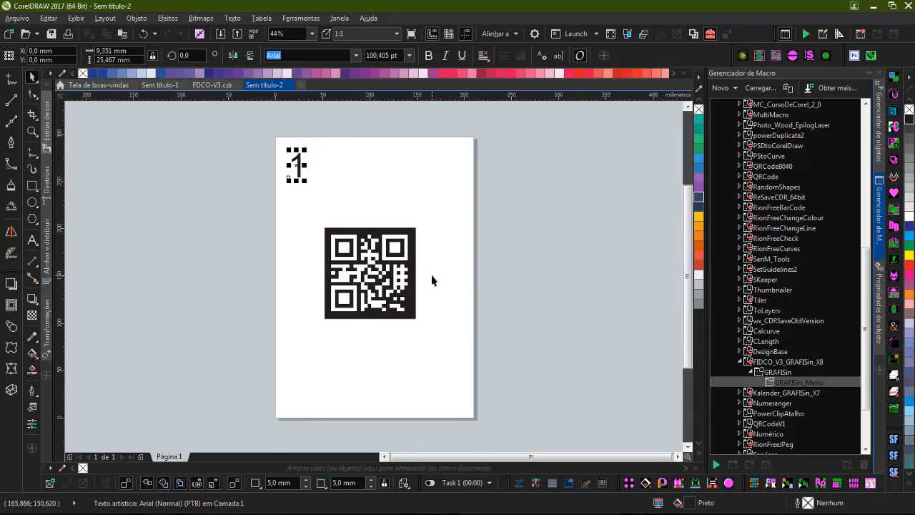
double_click(792, 384)
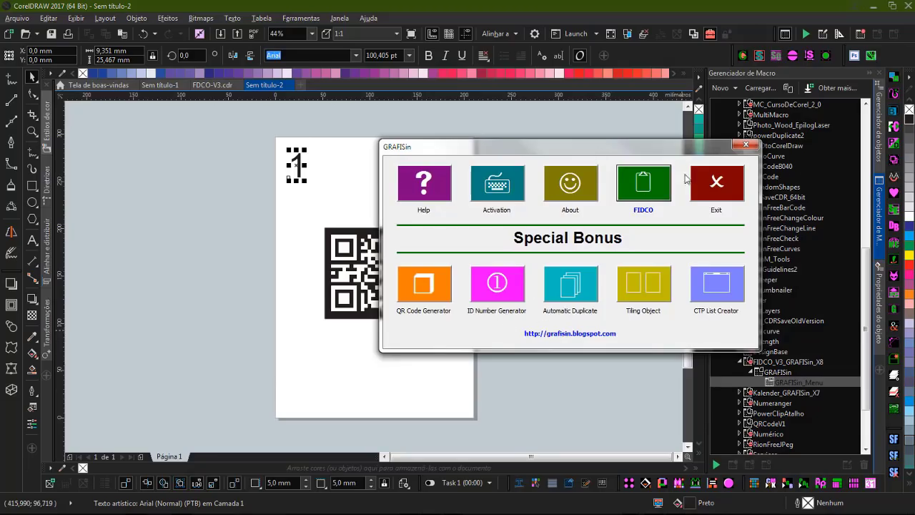
click(745, 146)
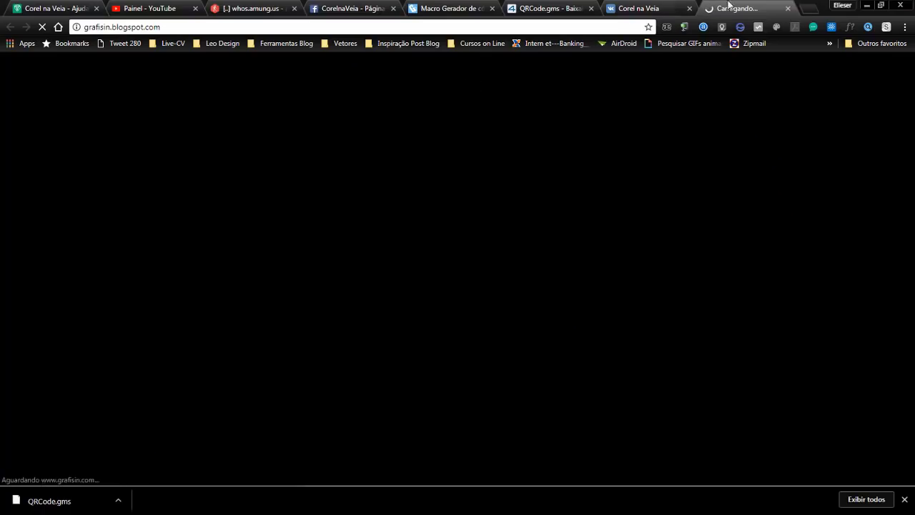
click(788, 10)
click(866, 6)
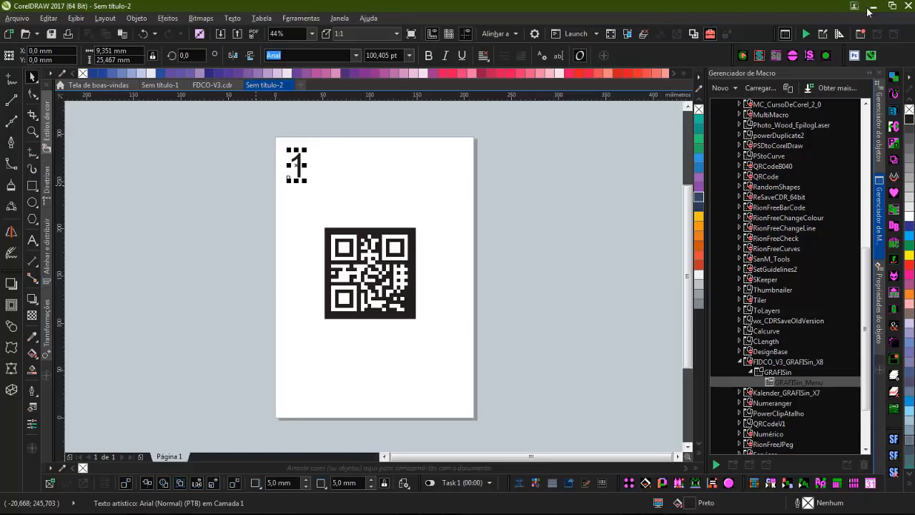
Run the GRAFISin_Menu macro again, keep its menu clear of the page, and delete the number 1 text and the QR code.
double_click(785, 383)
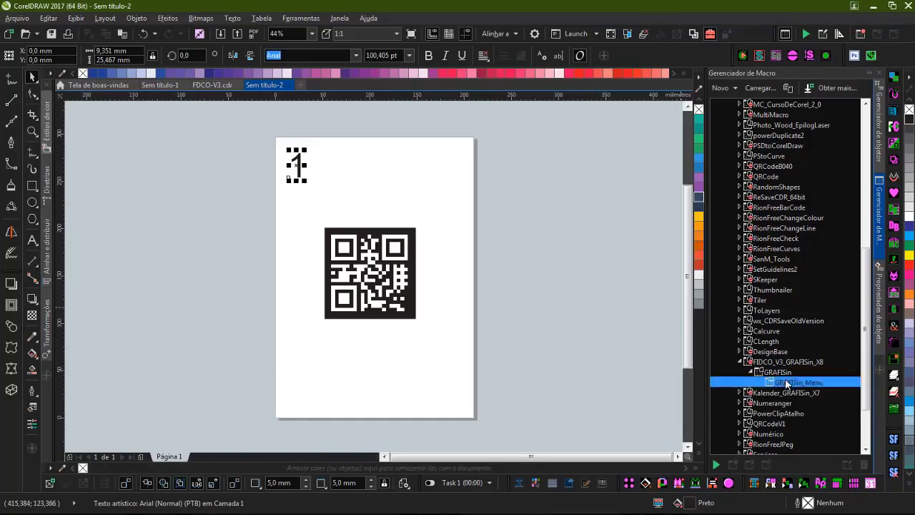
drag(530, 168, 539, 298)
click(399, 165)
click(297, 165)
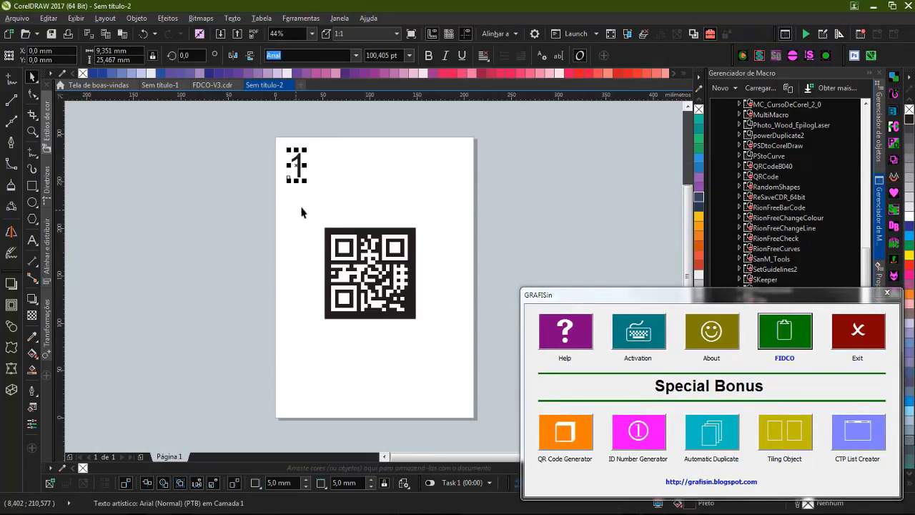
key(Delete)
drag(312, 203, 413, 337)
key(Delete)
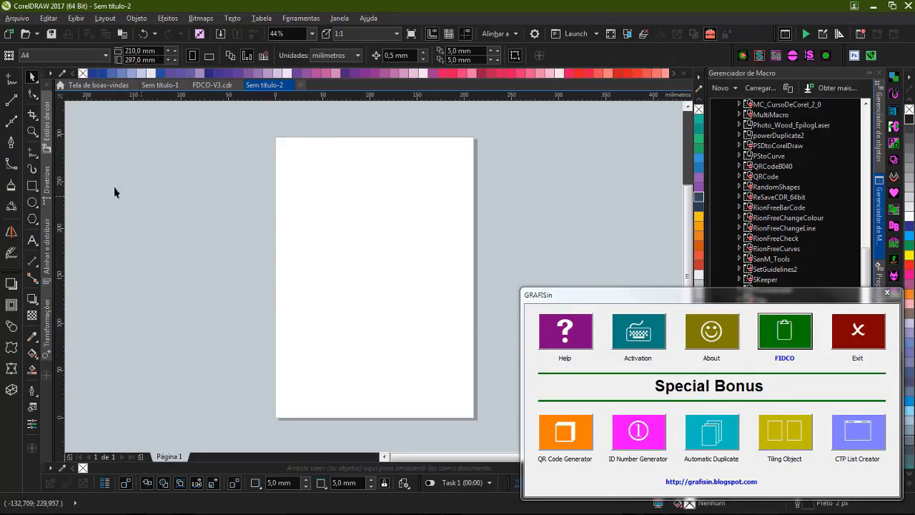
Draw a square about 50 mm wide in the upper-left corner of the page.
click(32, 185)
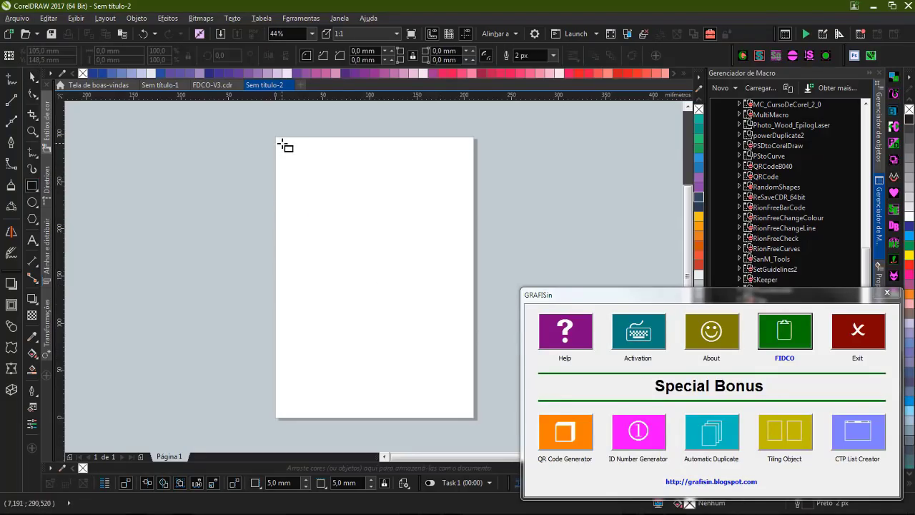
drag(278, 141, 327, 188)
key(space)
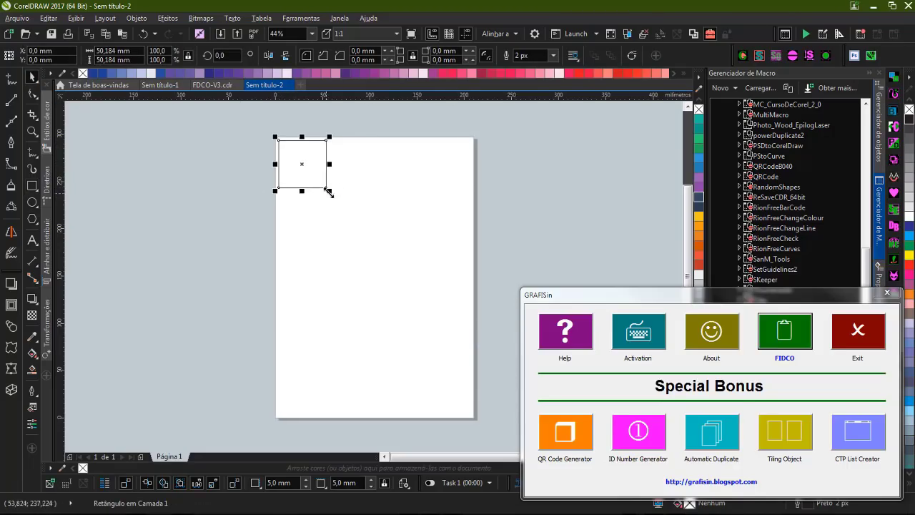
Duplicate the square with Automatic Duplicate, using 4 horizontal and 6 vertical copies with right and bottom offsets of 2 pixels.
click(711, 432)
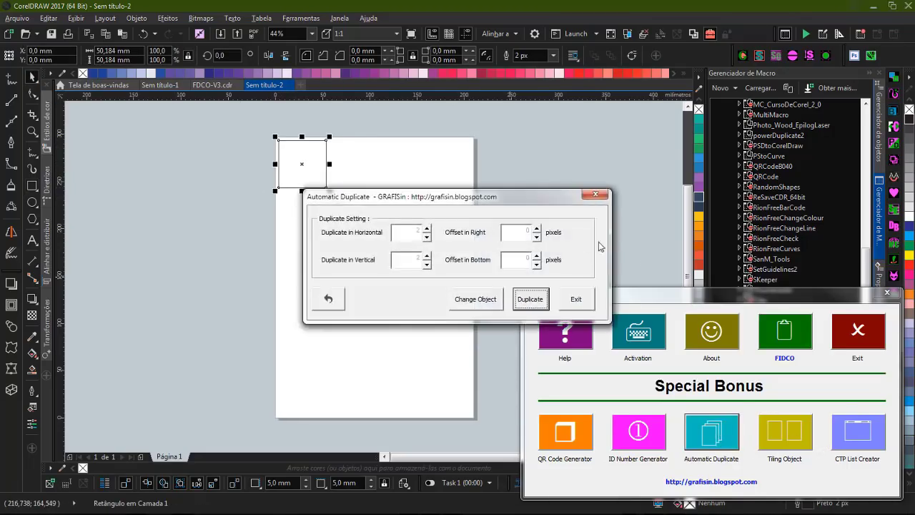
drag(451, 198, 649, 145)
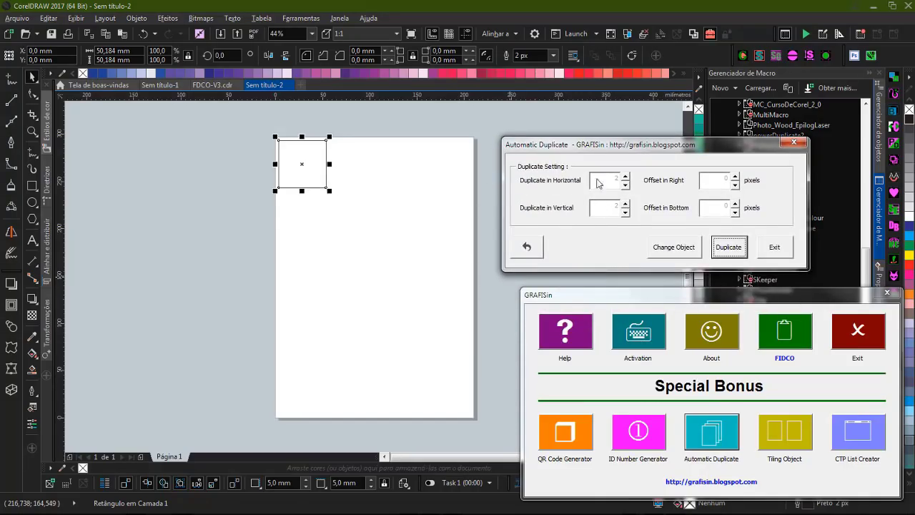
click(625, 178)
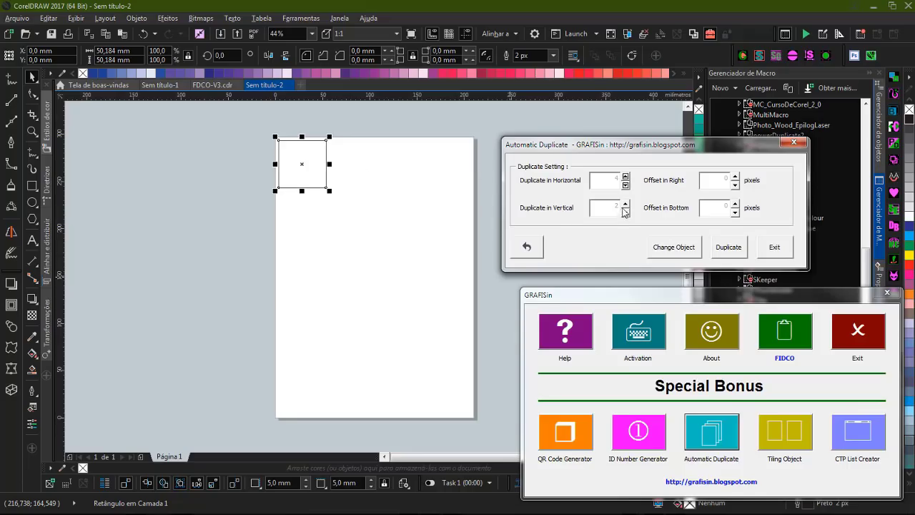
click(625, 204)
click(625, 204)
click(736, 177)
click(726, 250)
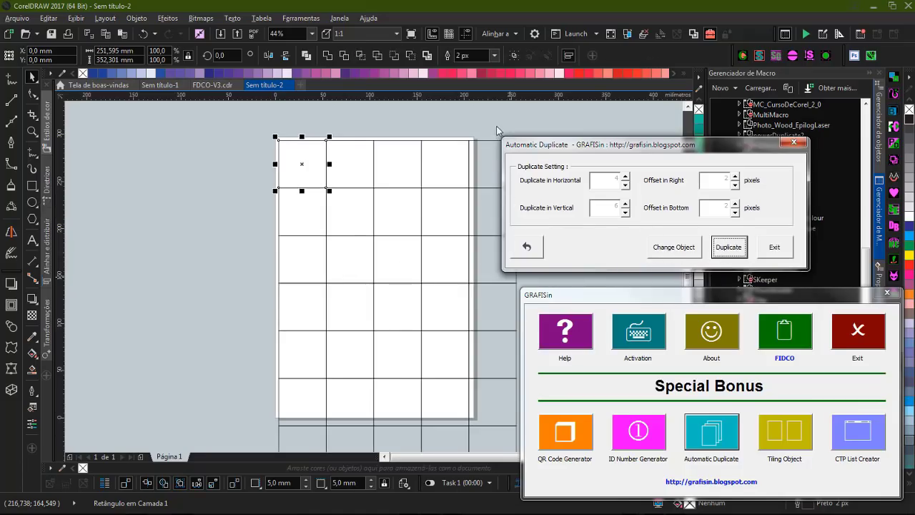
click(775, 247)
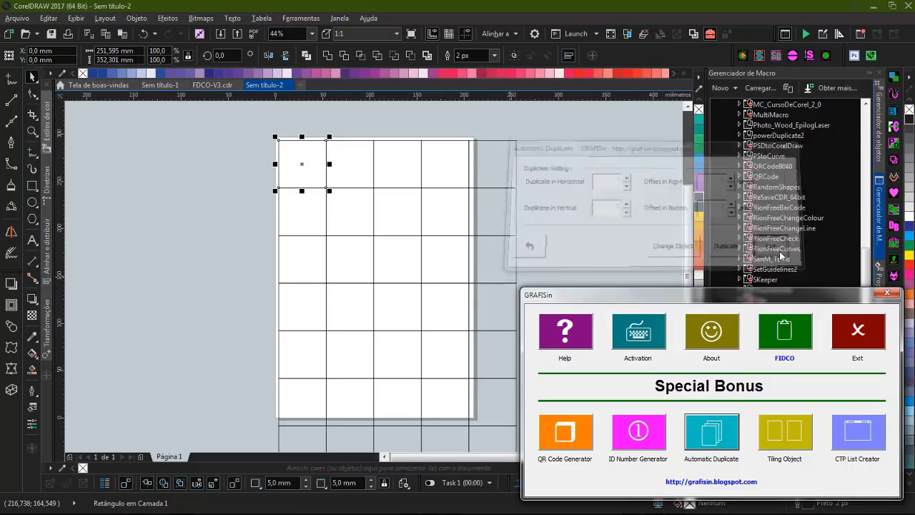
Delete the entire grid of duplicated squares.
click(605, 157)
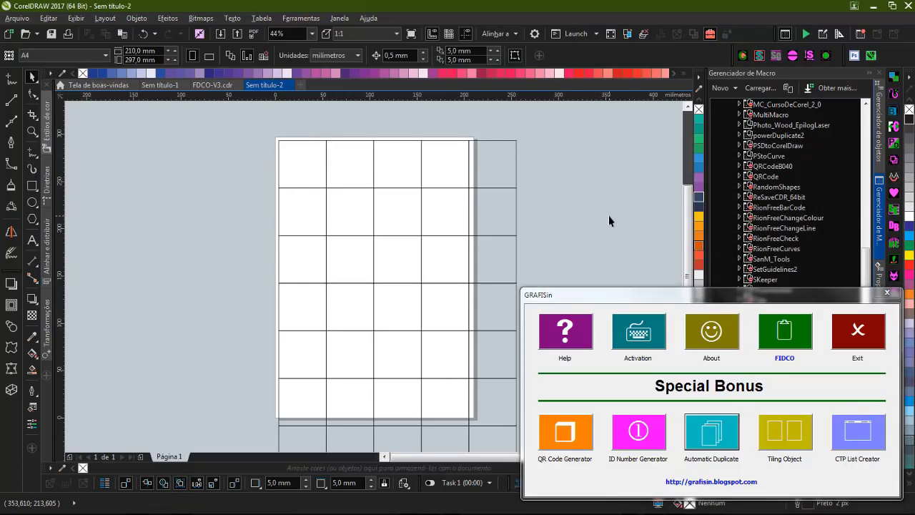
key(ctrl+a)
key(Delete)
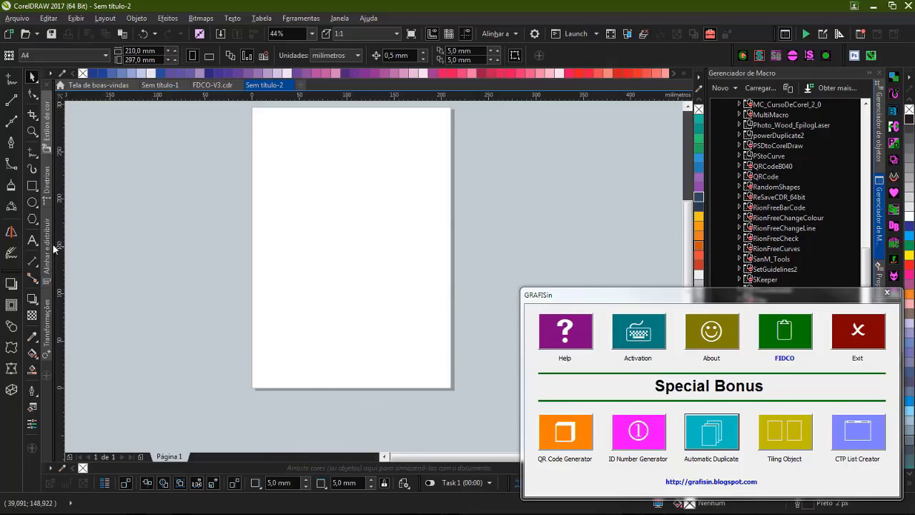
Draw a circle about 17 mm across near the page's upper-left corner and a similarly sized square just below it.
click(32, 204)
mouse_move(259, 117)
mouse_down()
mouse_move(282, 140)
mouse_move(283, 168)
mouse_up()
click(33, 186)
click(33, 76)
click(329, 153)
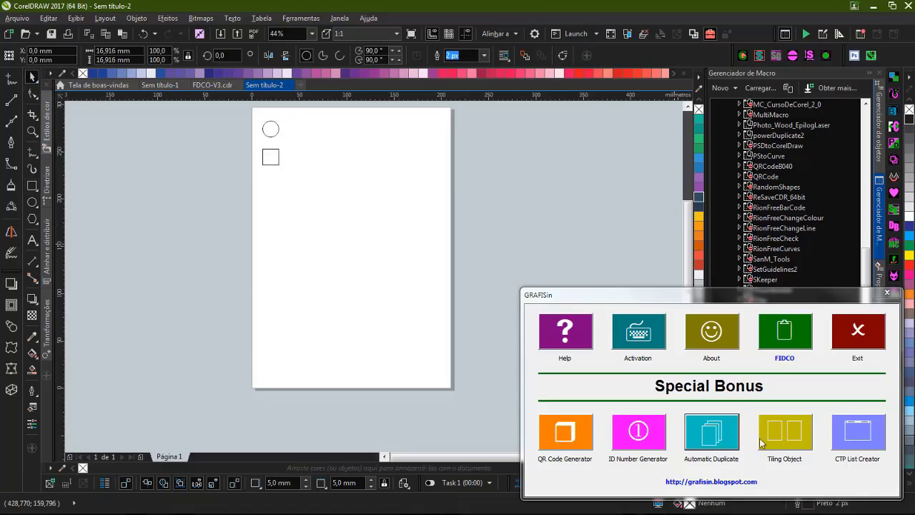
click(721, 442)
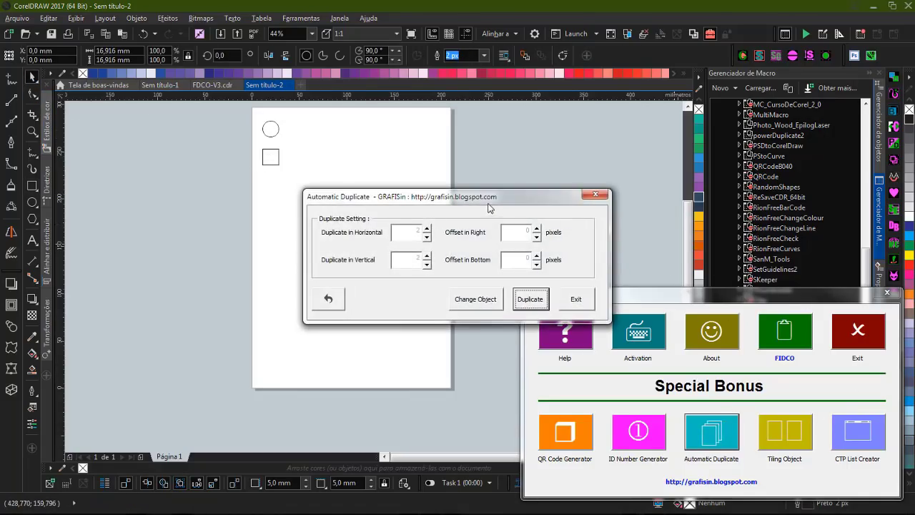
drag(489, 204, 661, 150)
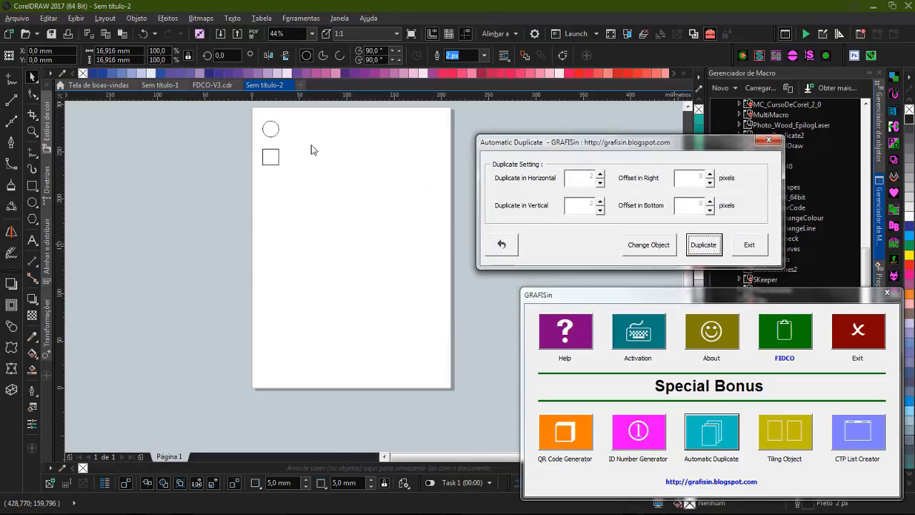
click(768, 139)
Load the circle into Automatic Duplicate and set the horizontal copies to 4.
click(262, 128)
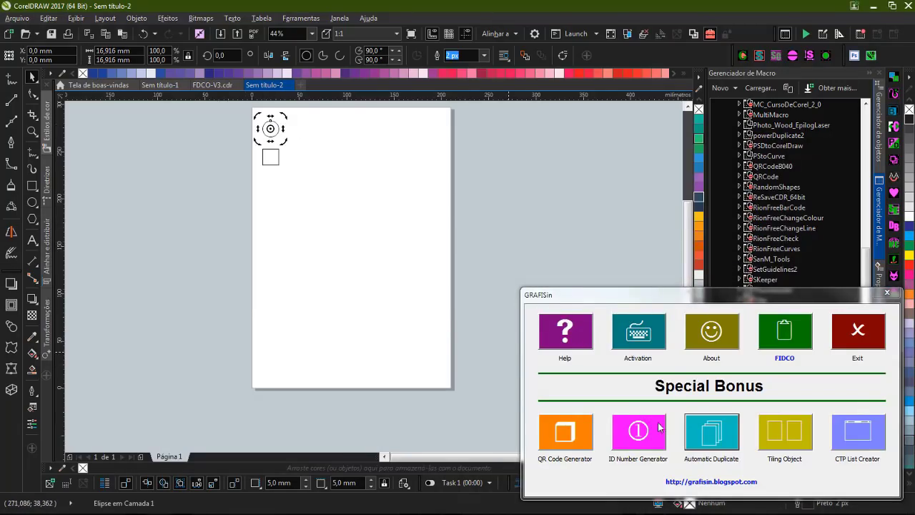
click(693, 447)
drag(451, 194, 596, 156)
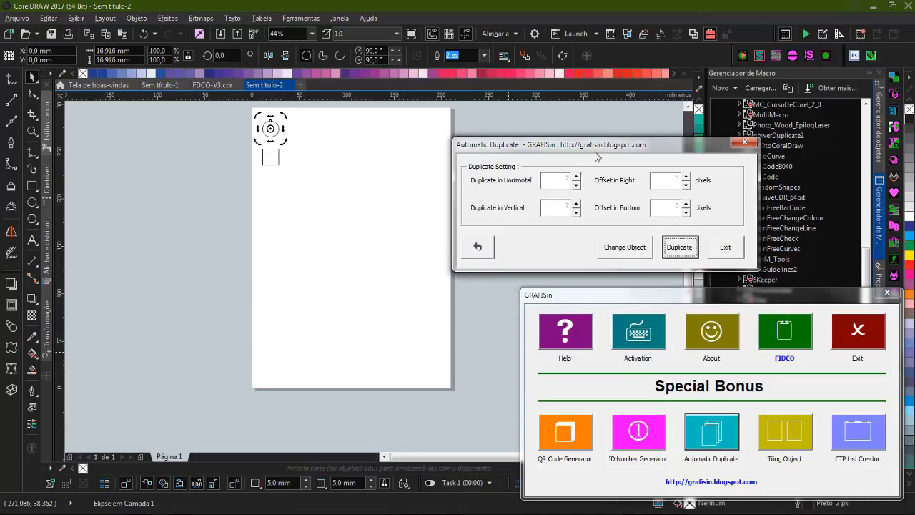
click(576, 177)
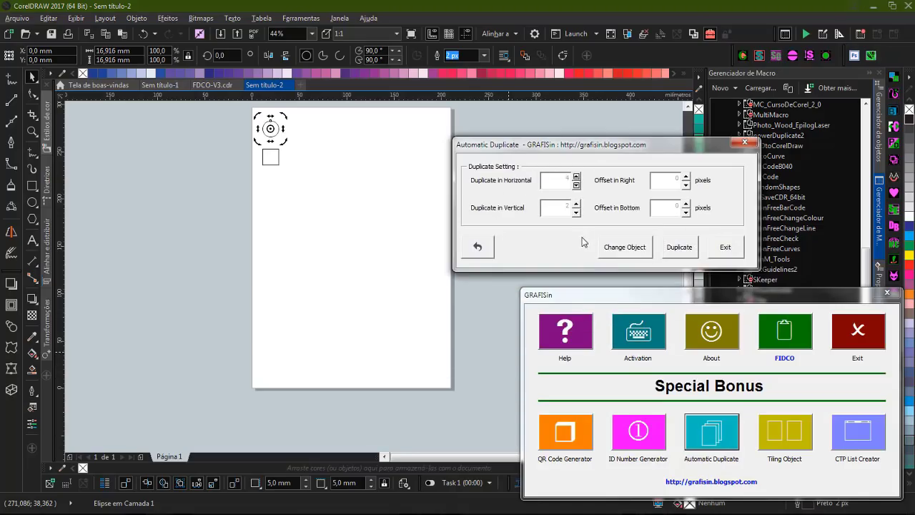
Change the object being duplicated to the square and back to the circle.
click(604, 249)
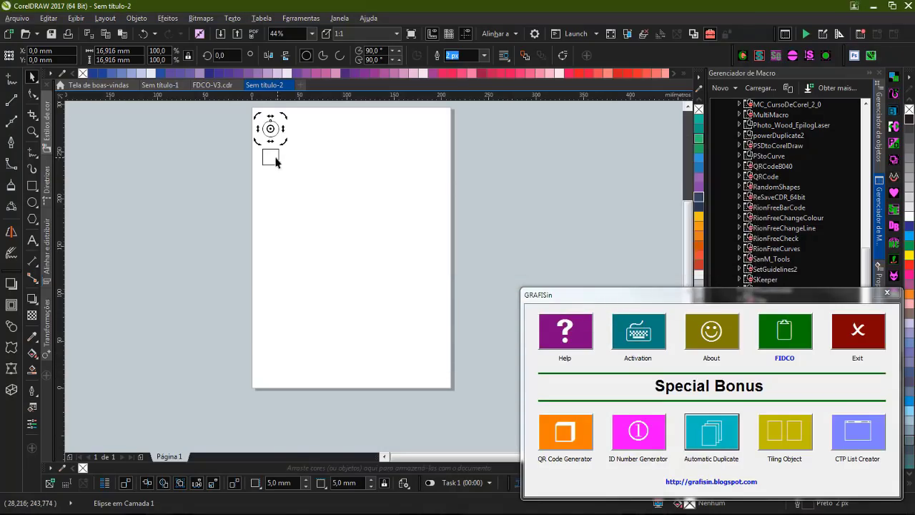
click(271, 157)
drag(436, 209, 622, 148)
click(647, 240)
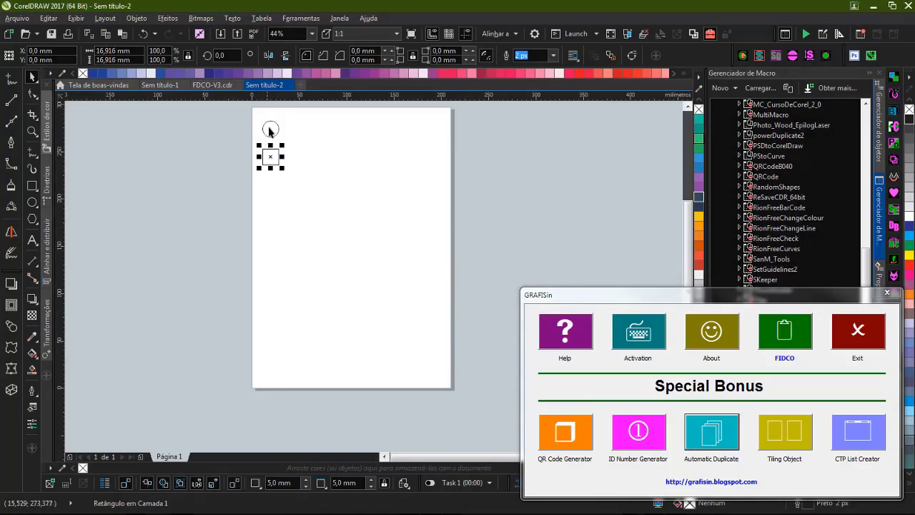
click(270, 129)
drag(377, 203, 530, 157)
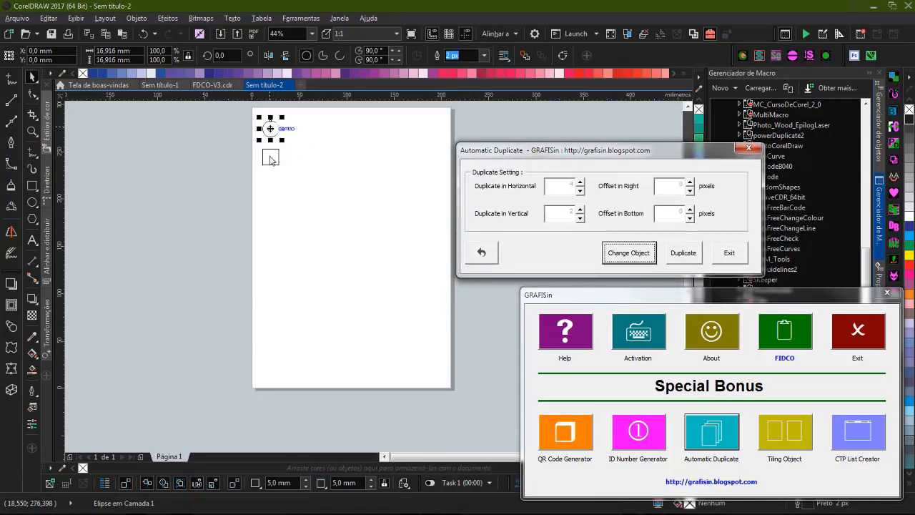
click(276, 165)
Duplicate the circle with 4 horizontal and 2 vertical copies at right and bottom offsets of 2 pixels, and undo the duplication.
click(690, 183)
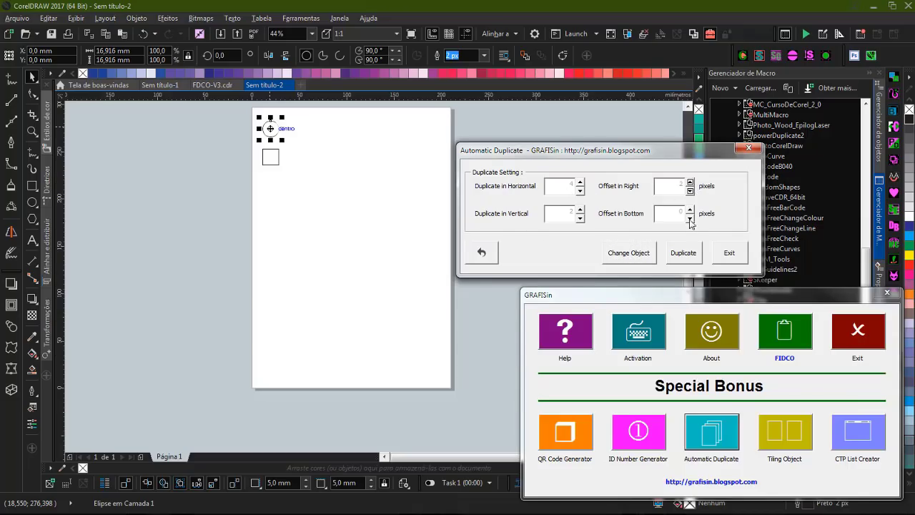
click(690, 210)
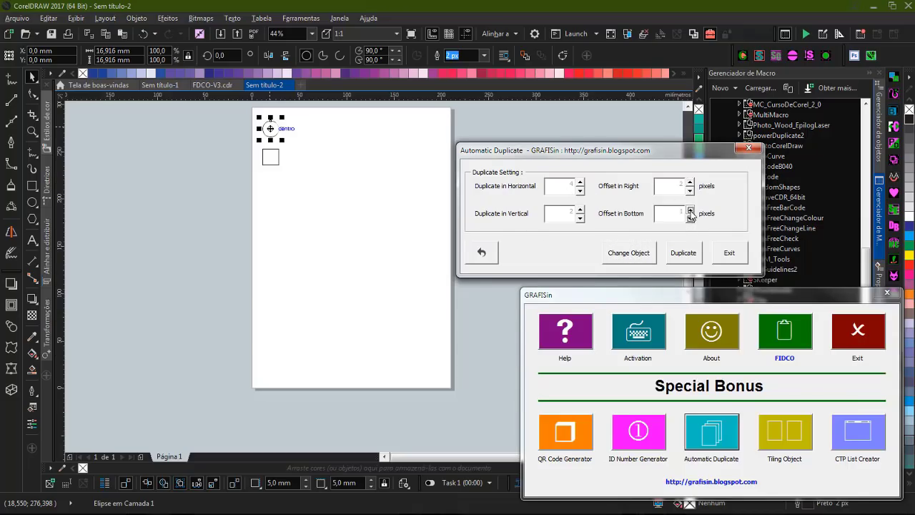
click(683, 254)
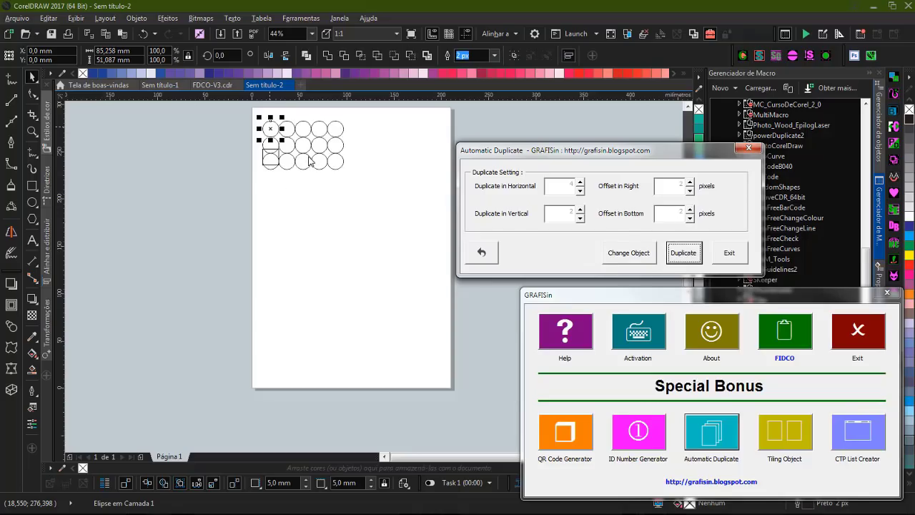
click(484, 256)
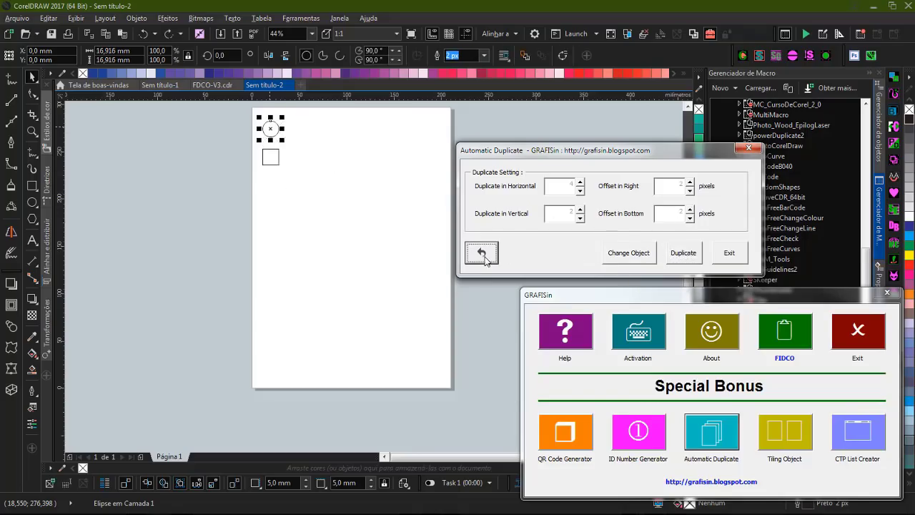
Duplicate the circle with 8 horizontal and 6 vertical copies, offset 5 pixels right and 7 pixels bottom, and undo the duplication.
click(691, 210)
click(690, 182)
click(691, 182)
click(690, 181)
click(580, 181)
click(580, 181)
click(580, 182)
click(580, 181)
click(580, 210)
click(580, 210)
click(580, 210)
click(580, 210)
click(683, 254)
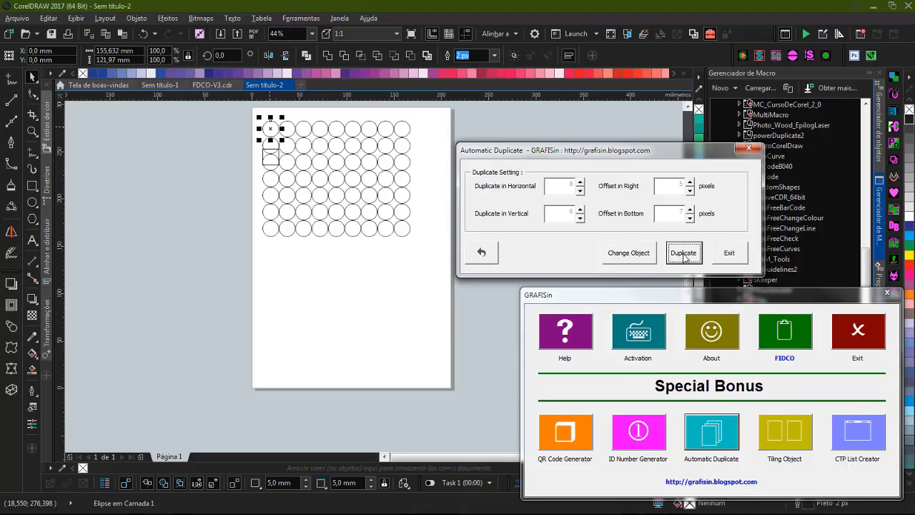
click(481, 254)
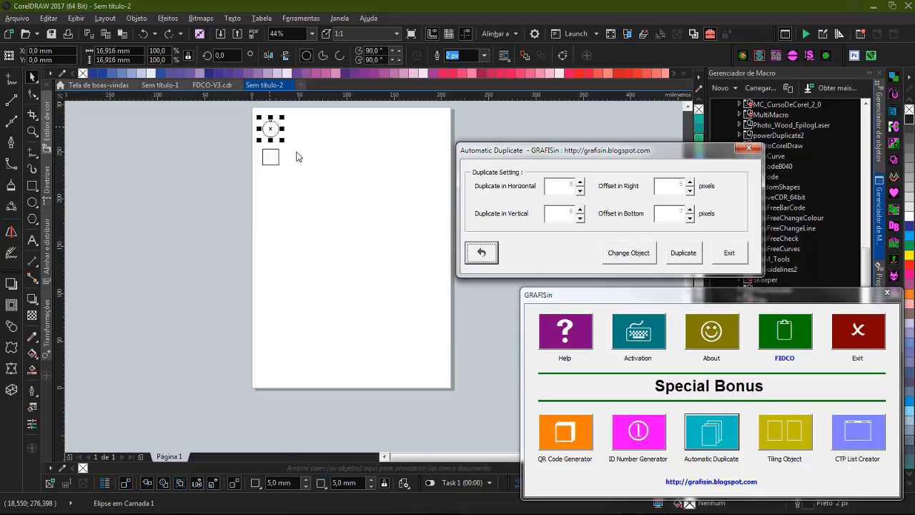
Change the object to the square, duplicate it with the same 8 by 6 settings, and close Automatic Duplicate.
click(634, 253)
click(271, 158)
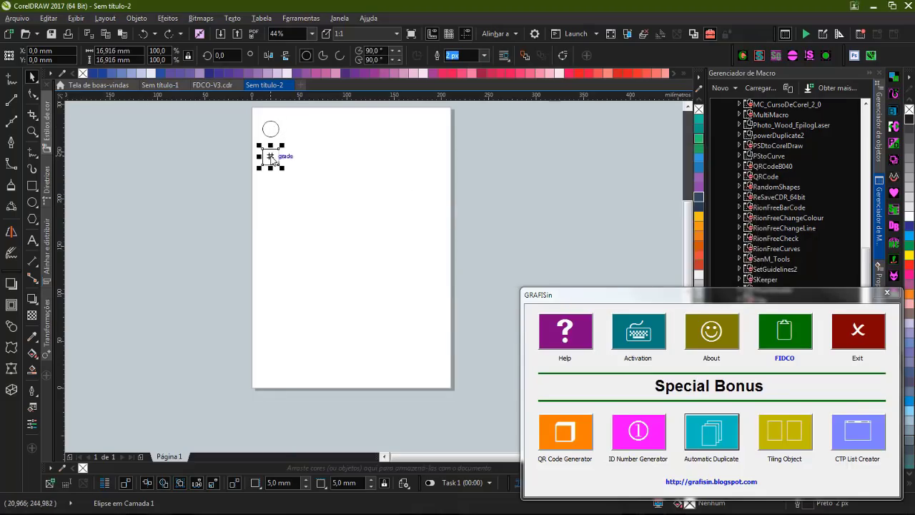
drag(568, 204, 708, 156)
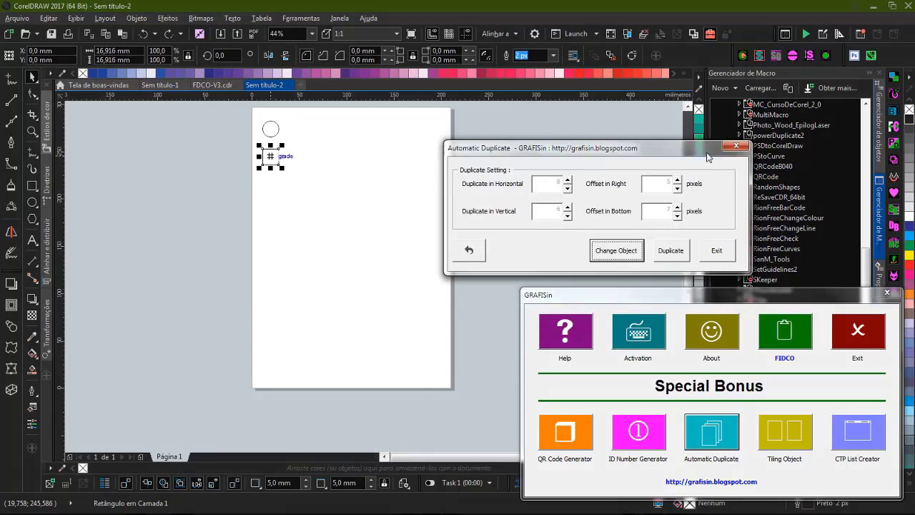
click(668, 252)
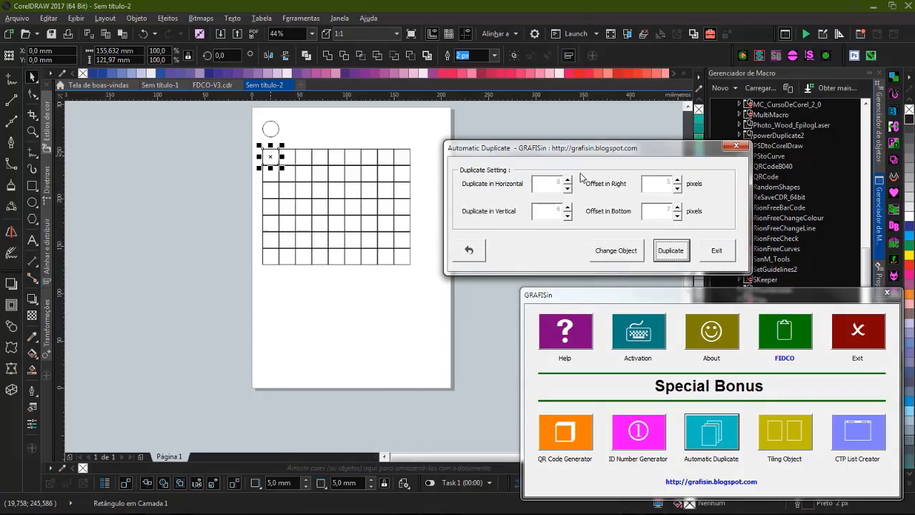
click(736, 147)
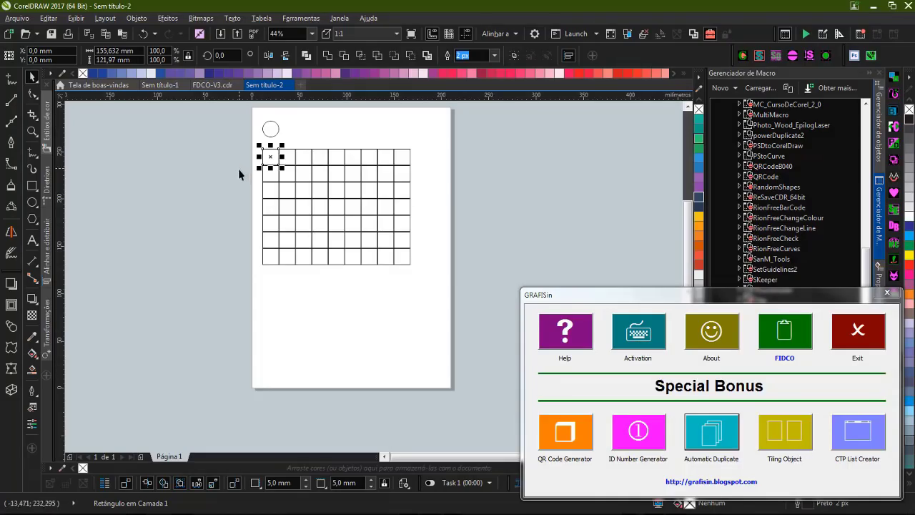
Move the circle off the page beside its upper-left corner and delete the whole grid of squares.
drag(272, 128, 228, 113)
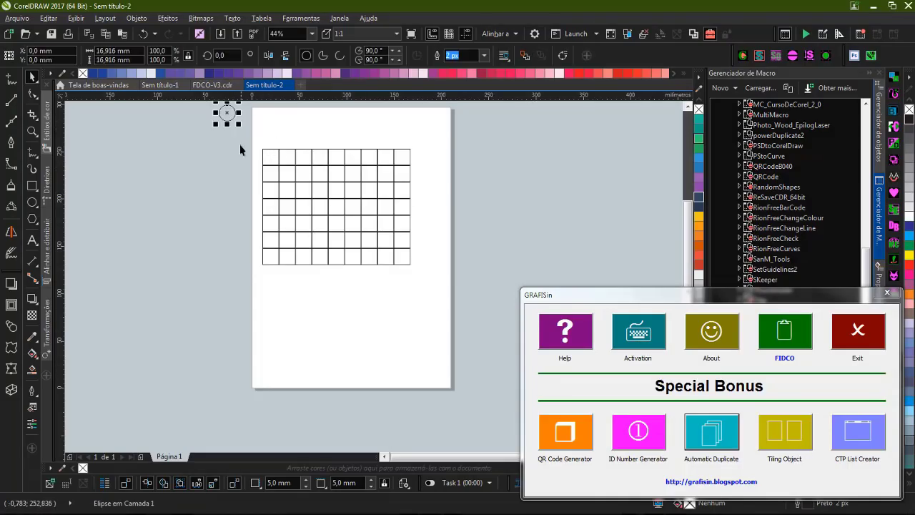
drag(239, 145, 430, 304)
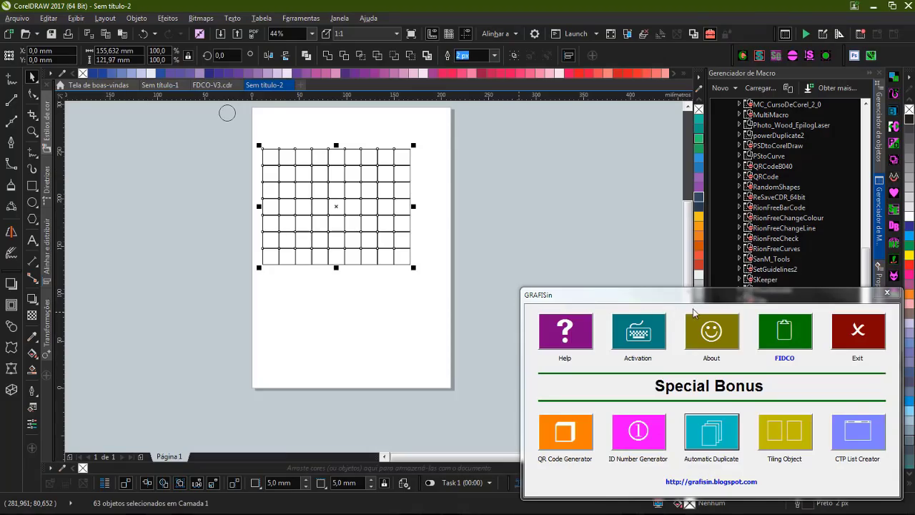
key(Delete)
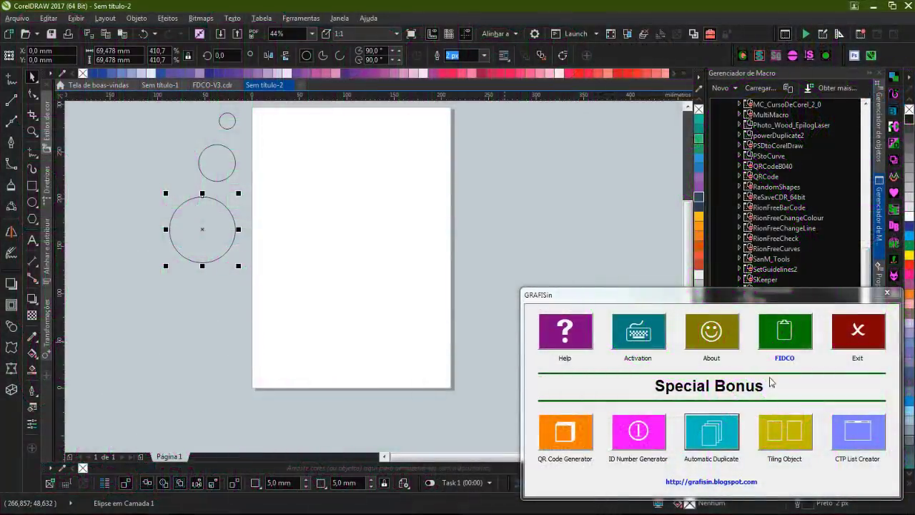
Tile the largest circle over the A4 page with Tiling Object, using equal object spacing of 0 mm.
click(785, 431)
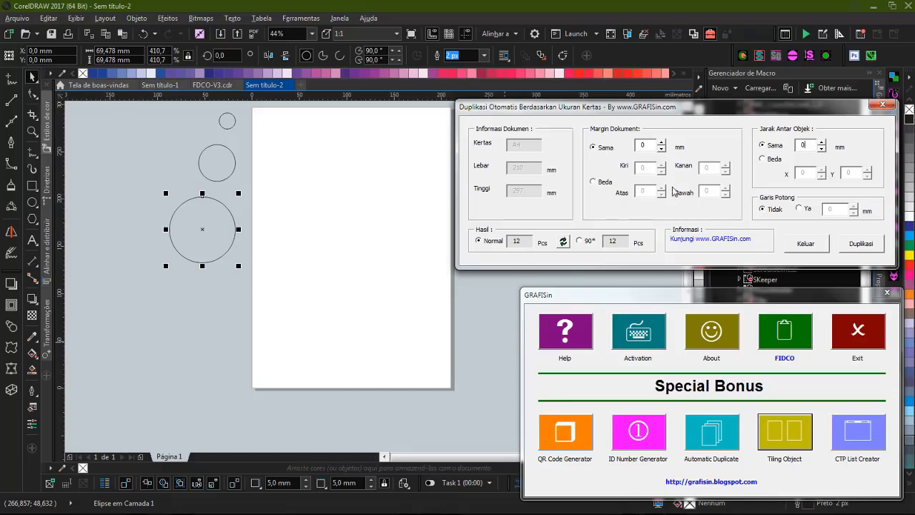
click(771, 160)
click(821, 171)
click(821, 170)
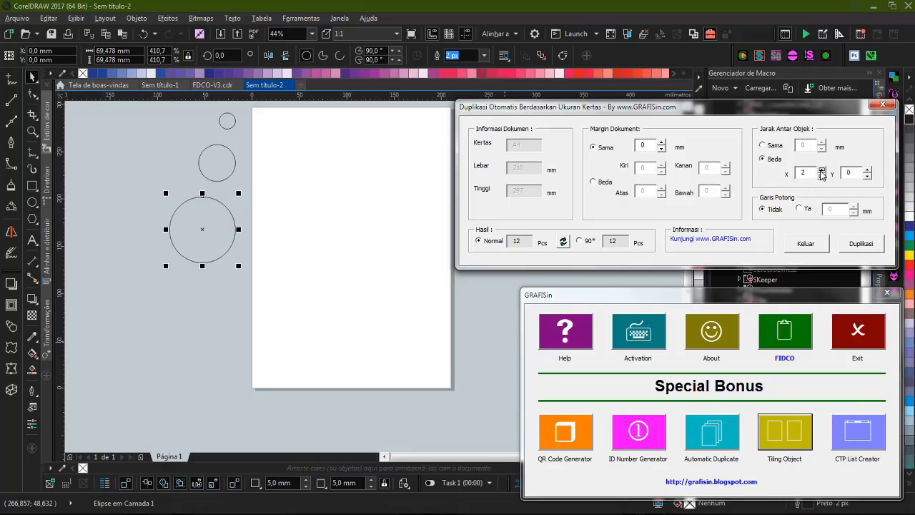
click(763, 145)
click(867, 248)
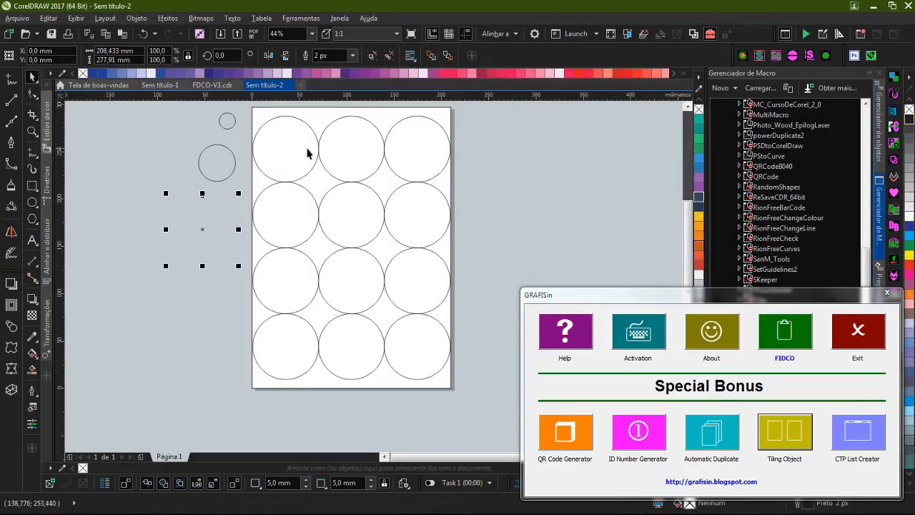
Delete the group of tiled large circles from the page.
click(508, 147)
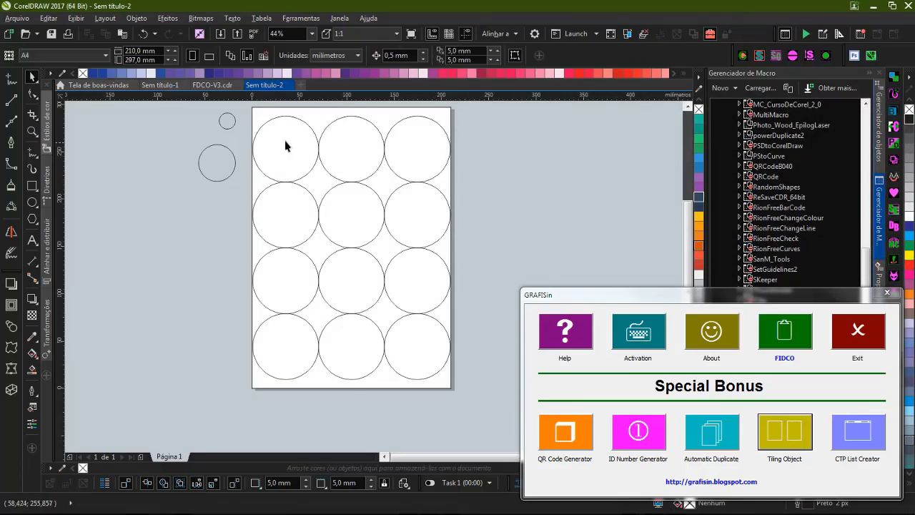
click(308, 147)
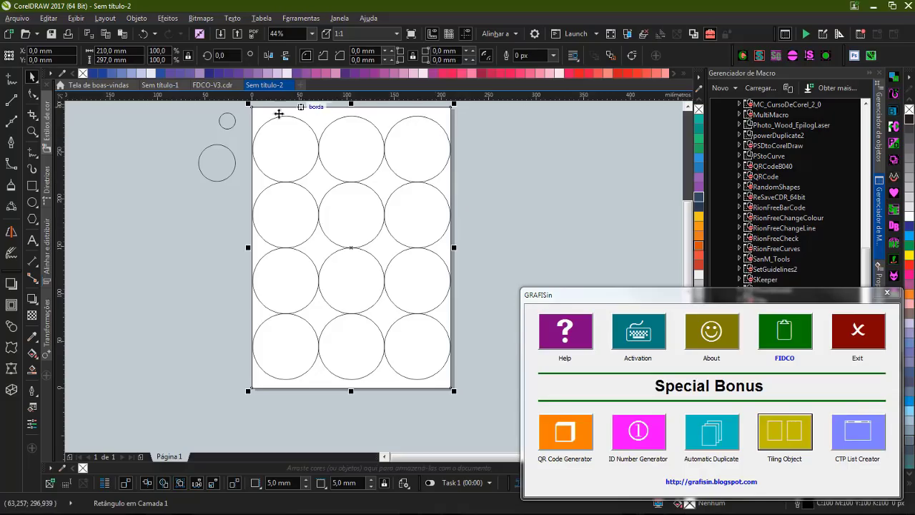
click(536, 173)
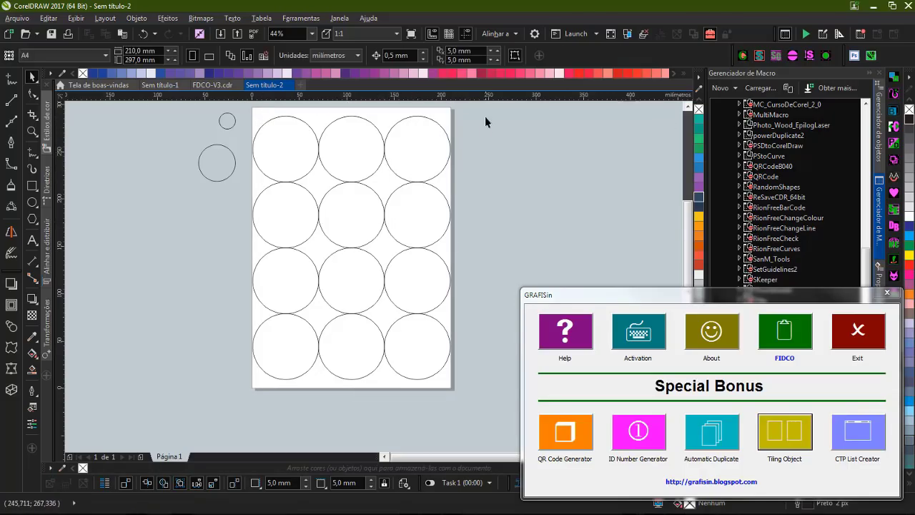
drag(350, 178, 252, 386)
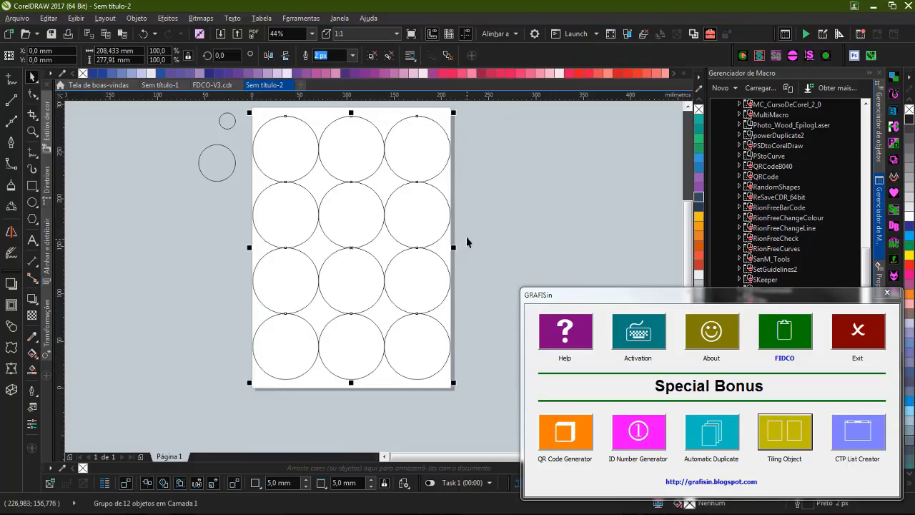
key(Delete)
Tile the medium circle over the page with Tiling Object in normal orientation and undo the tiling.
click(227, 171)
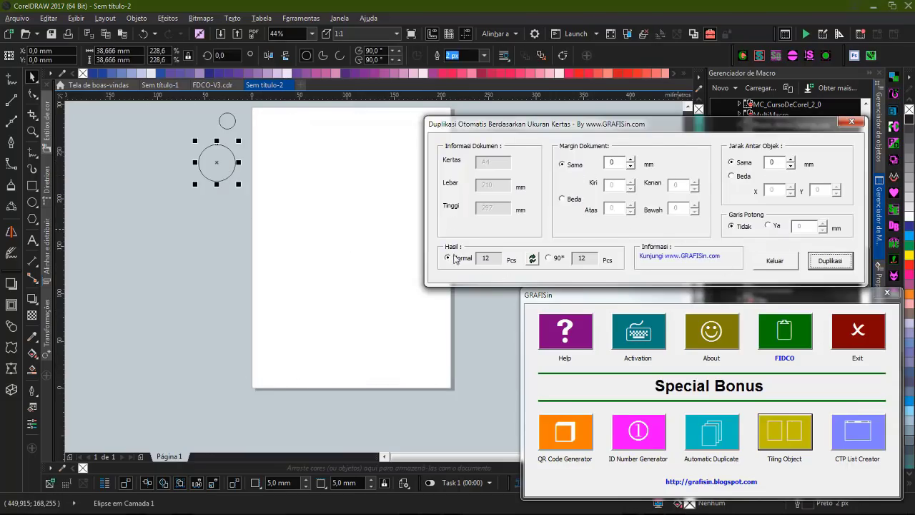
click(829, 261)
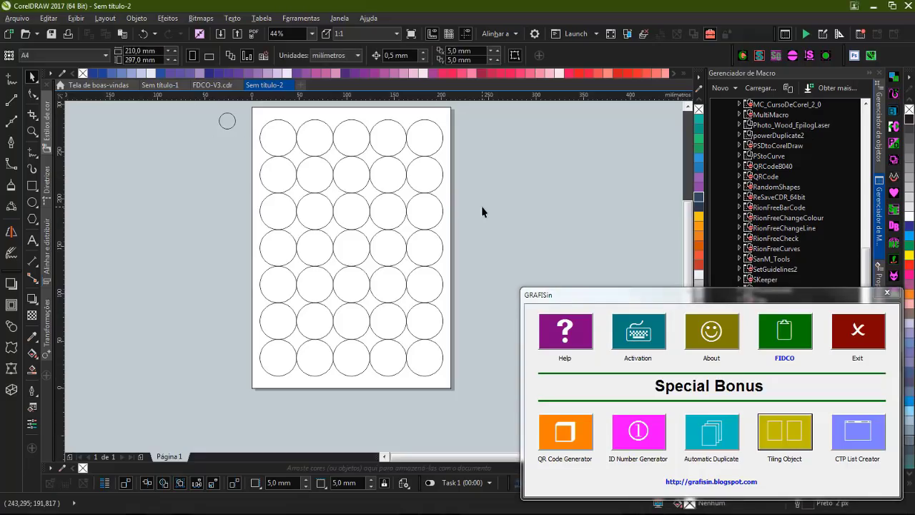
key(ctrl+z)
click(502, 284)
Tile the smallest circle over the page with Tiling Object, using the 90° orientation.
click(233, 125)
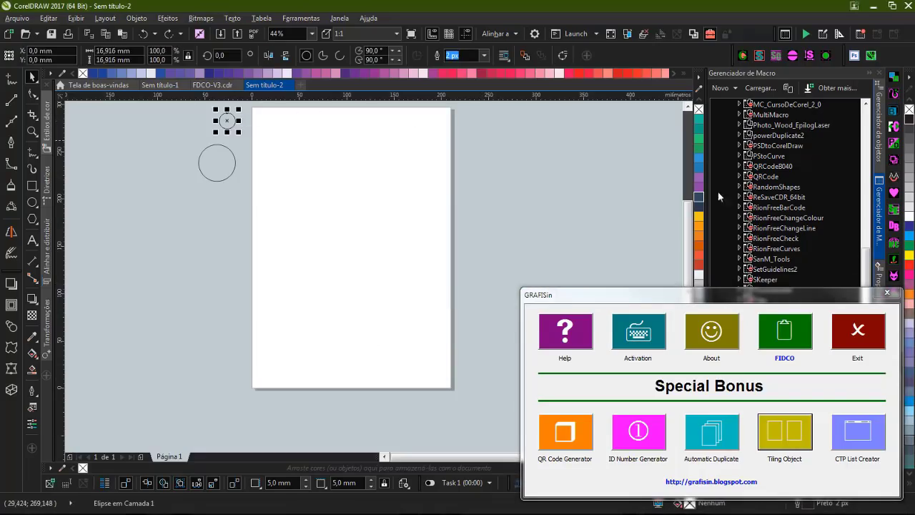
click(799, 434)
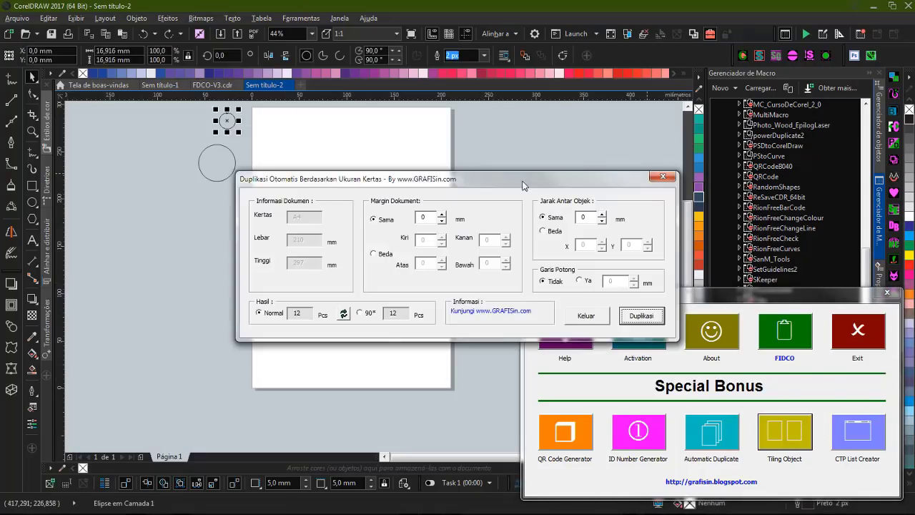
drag(522, 185, 731, 111)
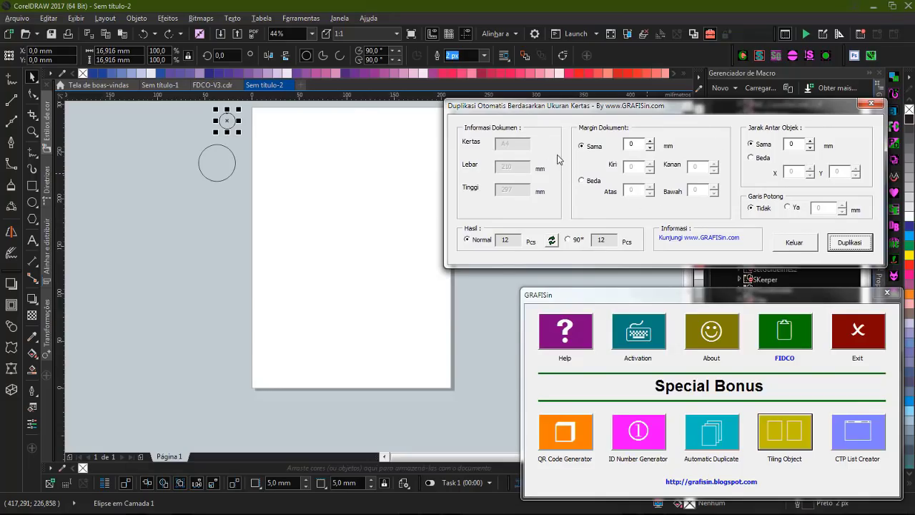
click(568, 241)
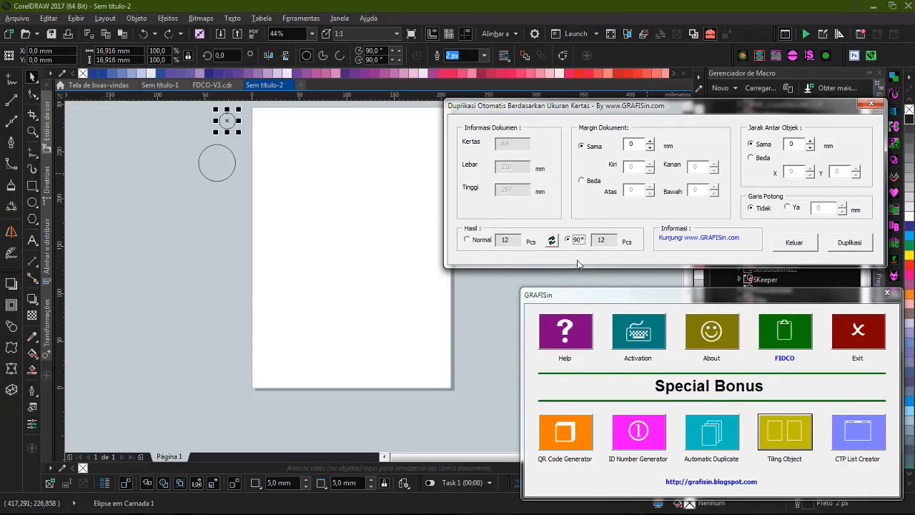
double_click(608, 239)
click(851, 245)
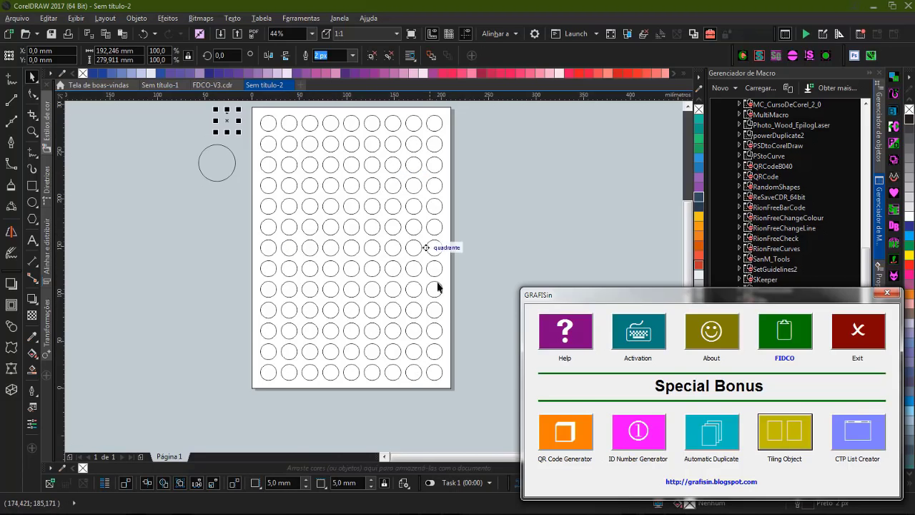
Open the FIDCO activation window and view the activation instructions for Indonesian users.
click(639, 333)
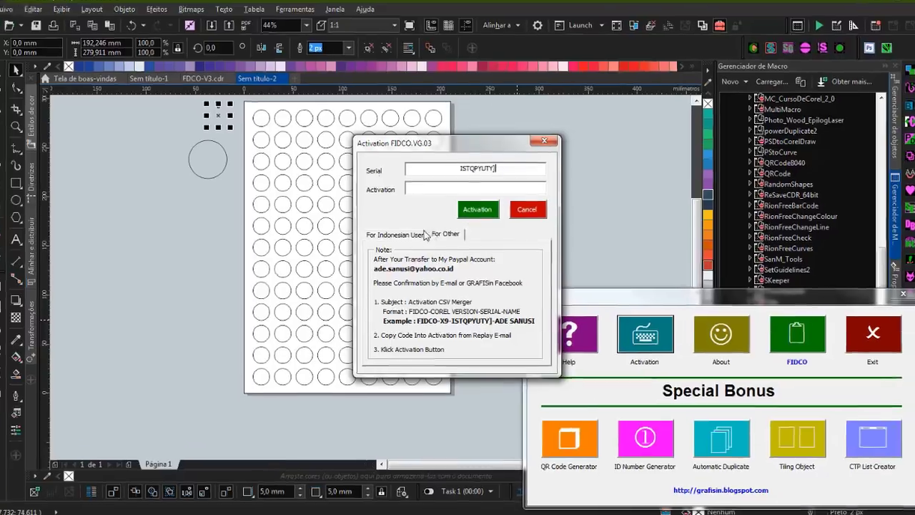
click(397, 235)
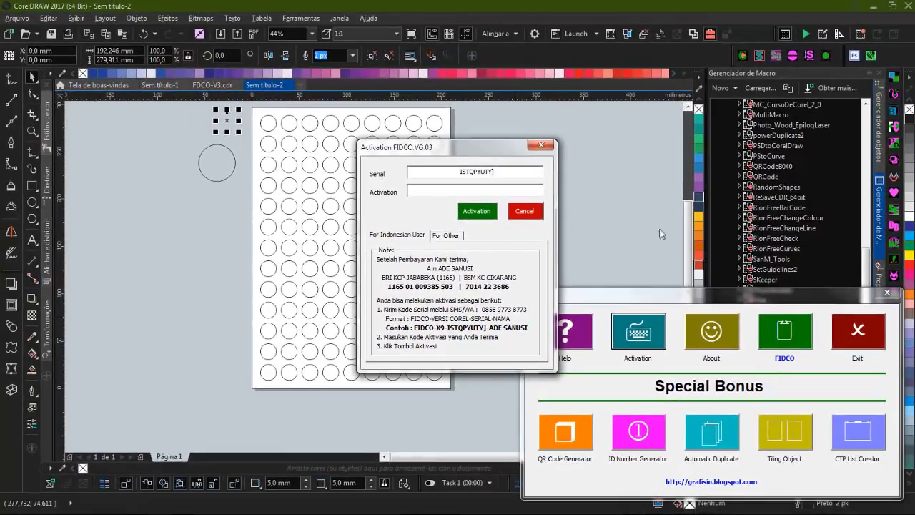
Close the activation window, view the CTP List Creator window briefly, and dismiss the grafisin.blogspot.com page opened in the browser.
click(541, 145)
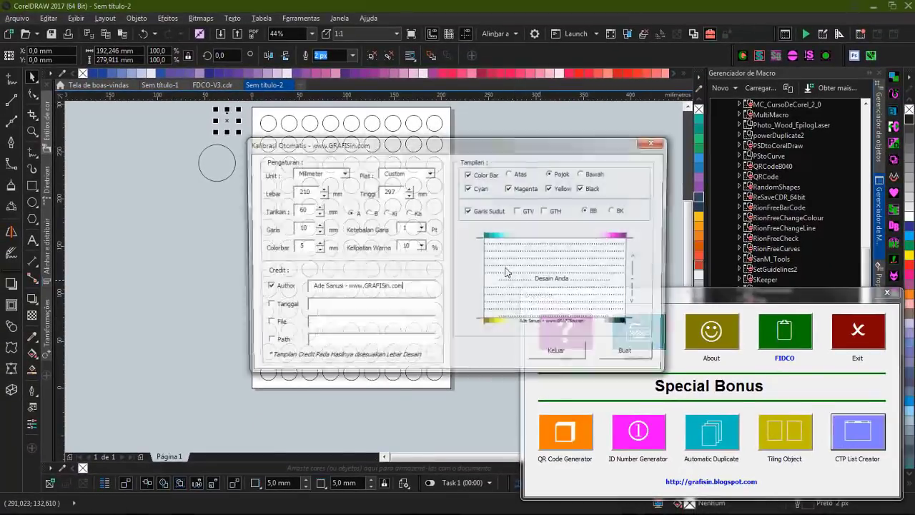
drag(533, 149, 852, 147)
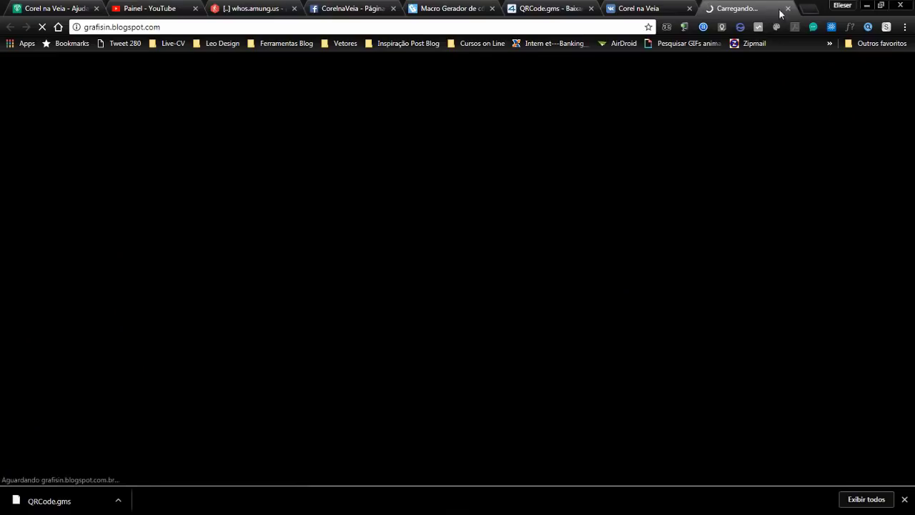
click(787, 7)
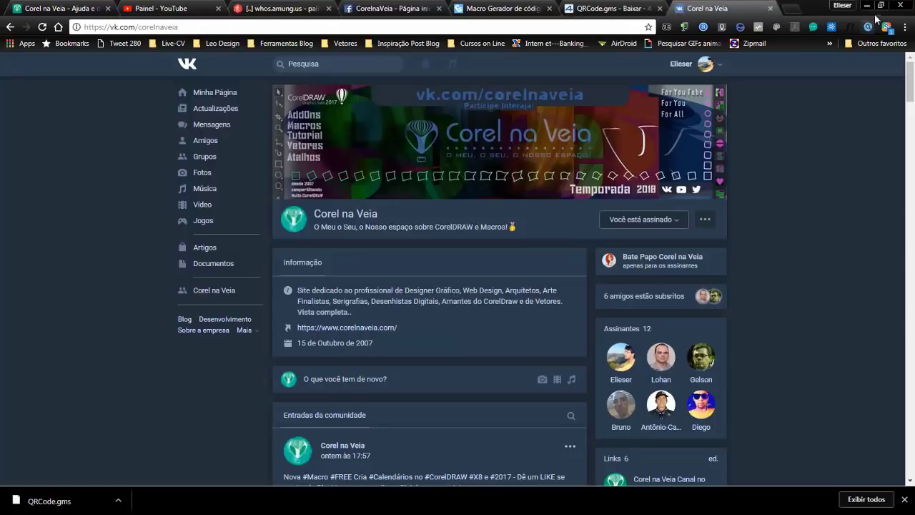
click(867, 5)
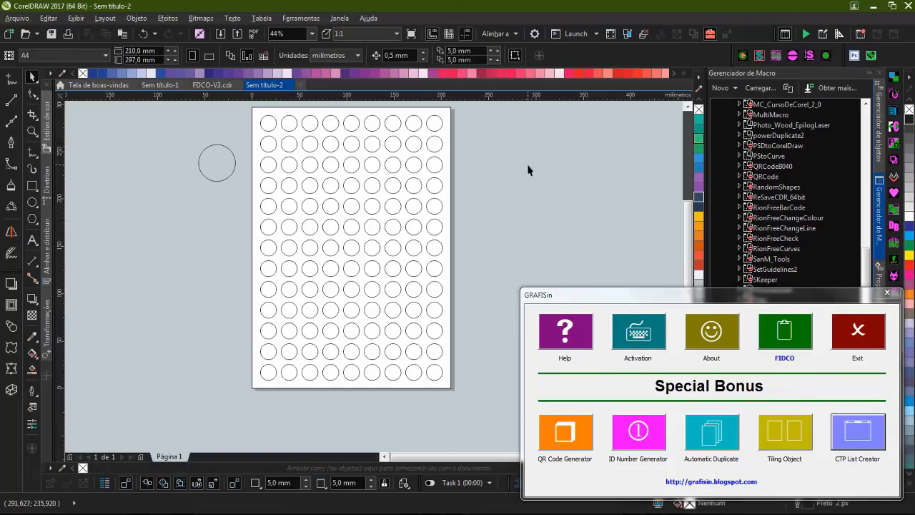
Clear the page and import 8H Florest.jpg from the Imagens library, placing it about 150 × 201 mm near the middle of the page.
key(ctrl+a)
key(Delete)
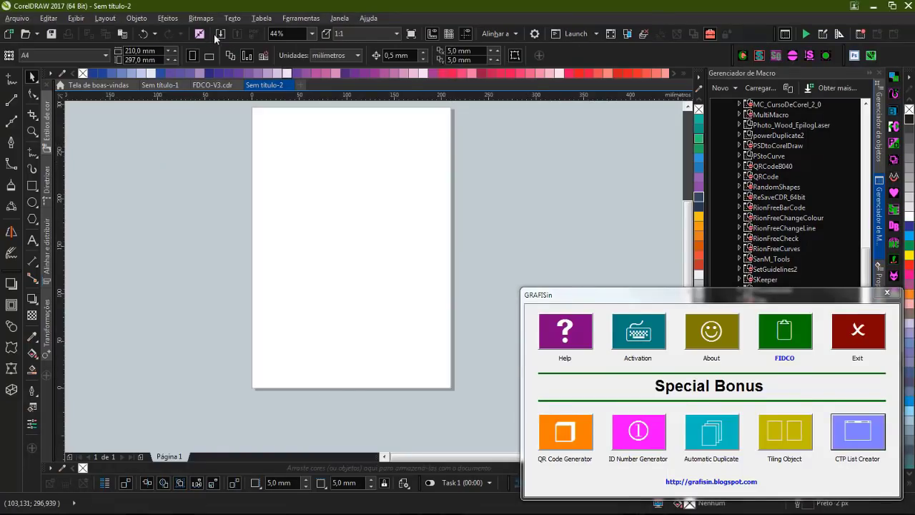
key(ctrl+i)
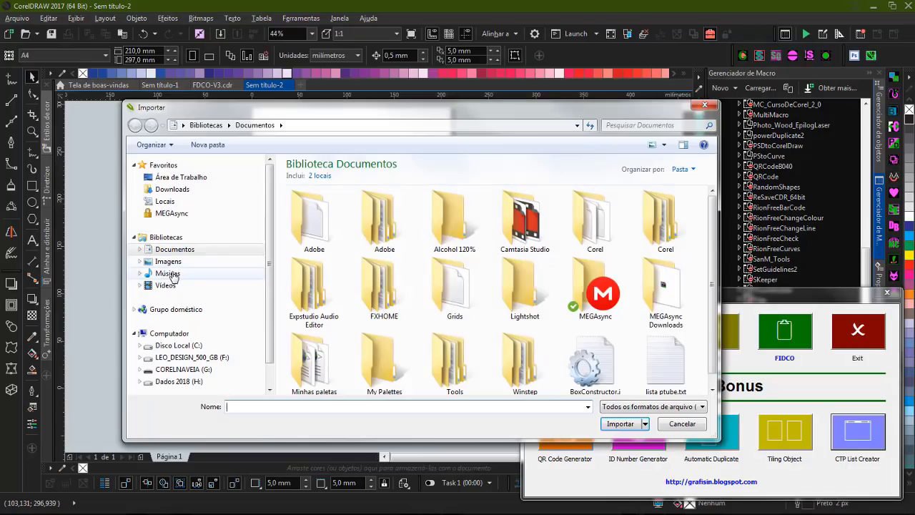
click(168, 262)
double_click(534, 368)
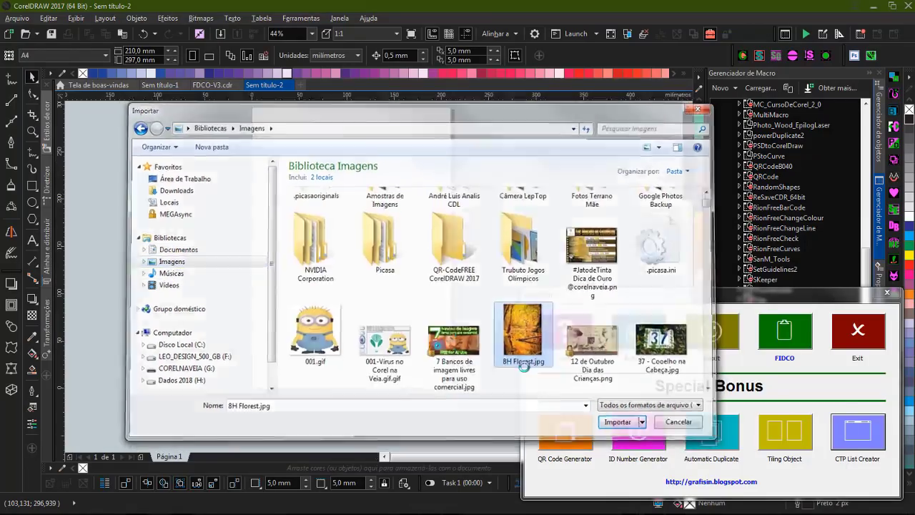
drag(282, 141, 432, 392)
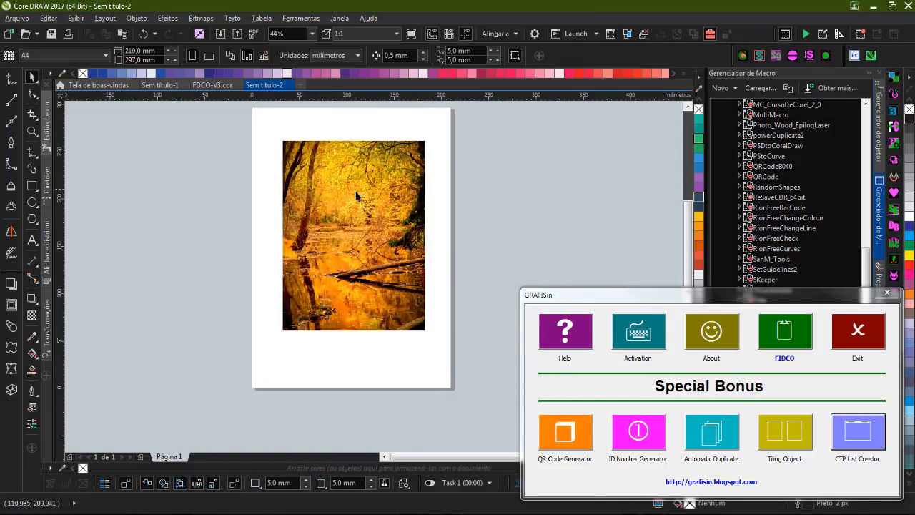
drag(359, 194, 358, 207)
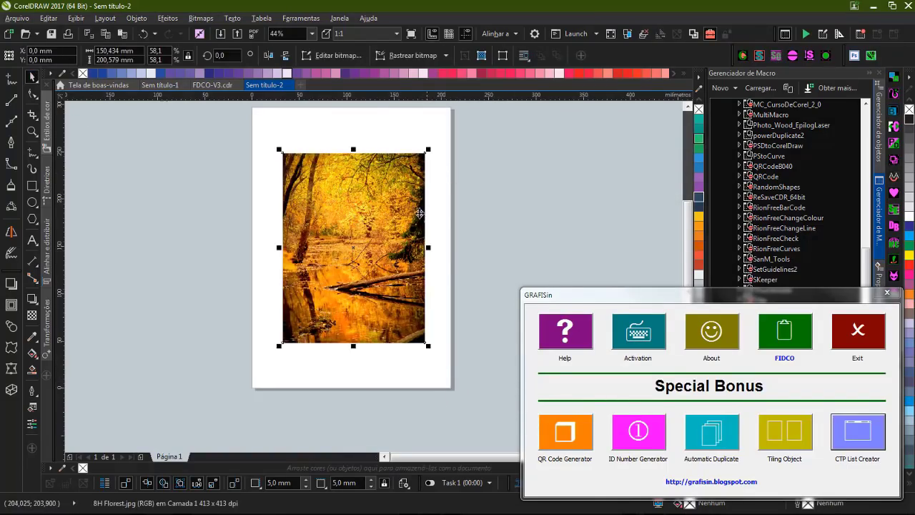
Open CTP List Creator for the forest image, set the Author credit to "Corel na veia" and include the Tanggal credit.
click(858, 432)
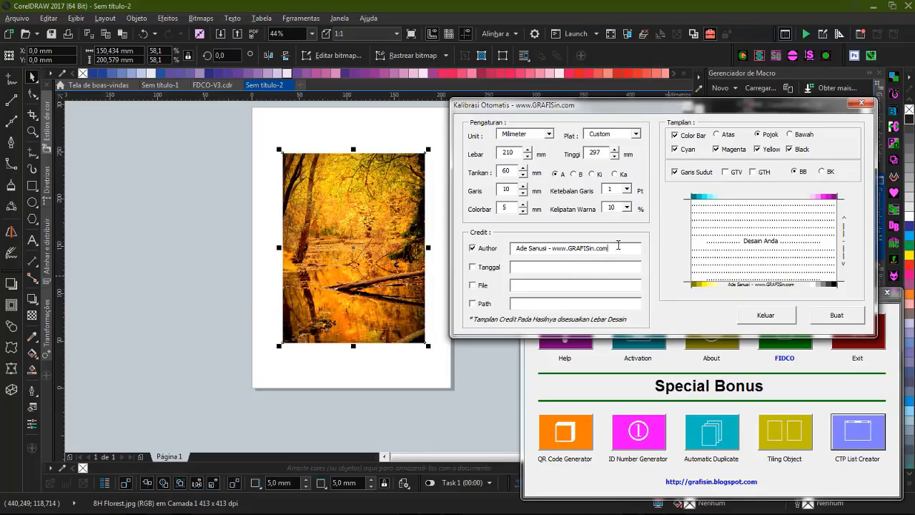
drag(571, 251, 510, 254)
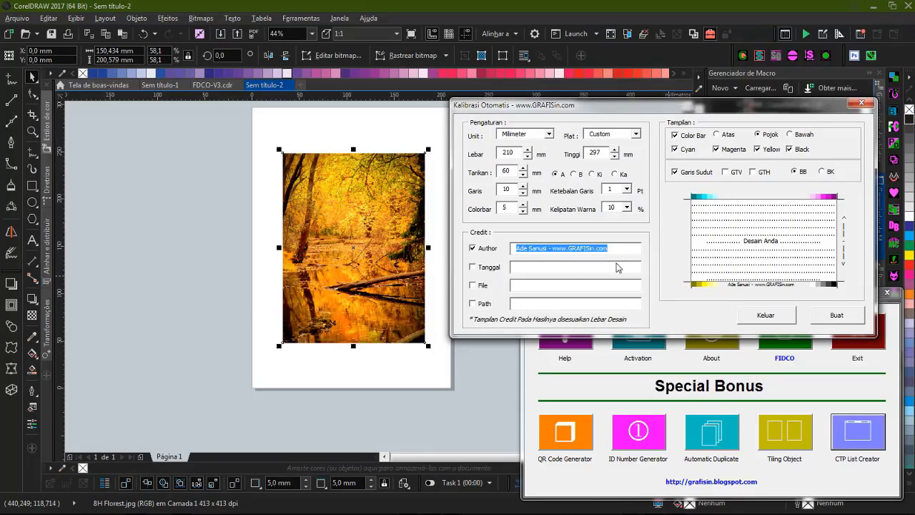
text(Corel na veia)
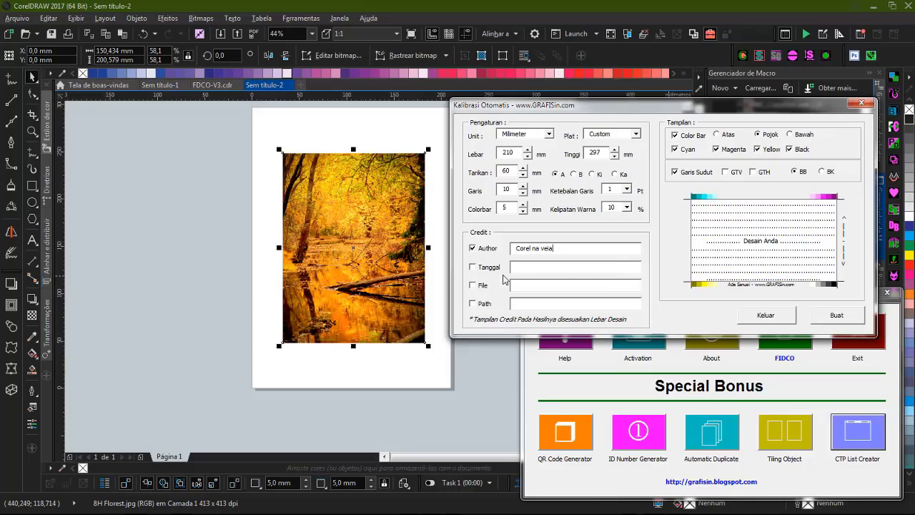
click(510, 272)
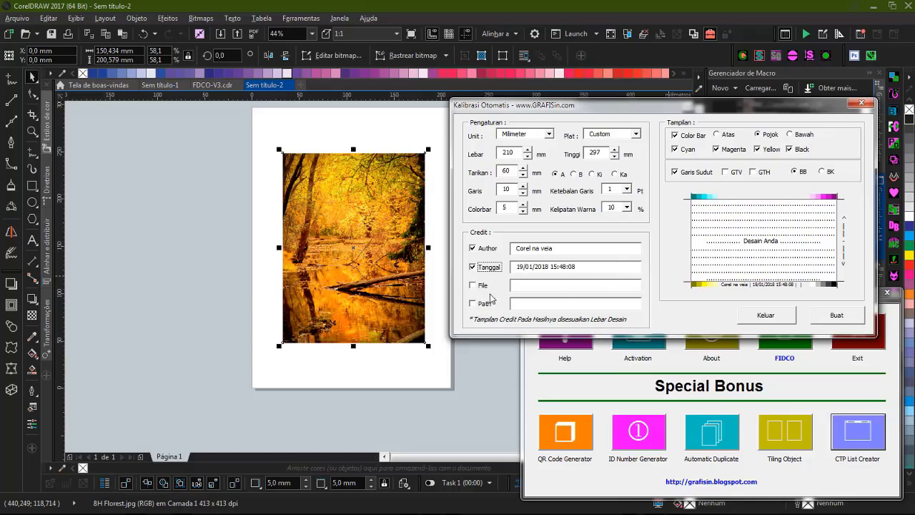
click(482, 286)
click(484, 304)
click(479, 304)
click(480, 286)
Enable the vertical centre line (GTV) and compare the BK and BB options, leaving BB selected.
drag(685, 108, 697, 152)
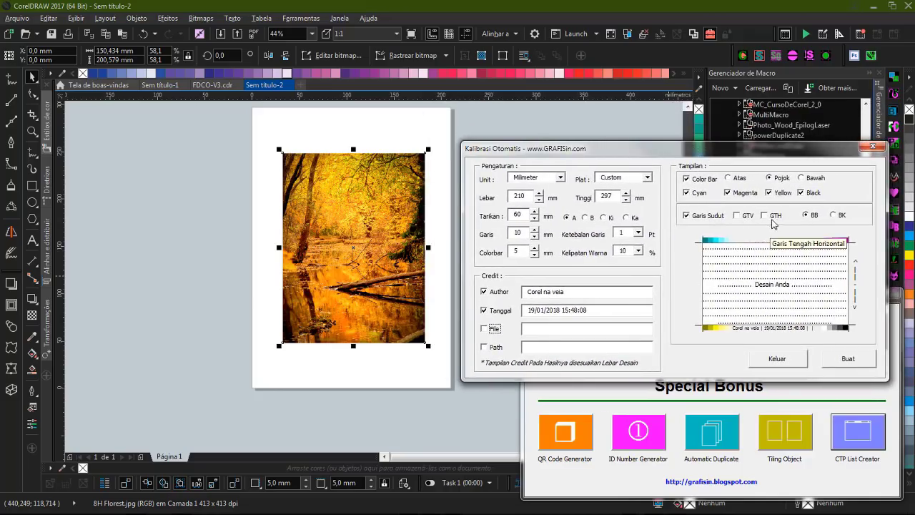
click(741, 218)
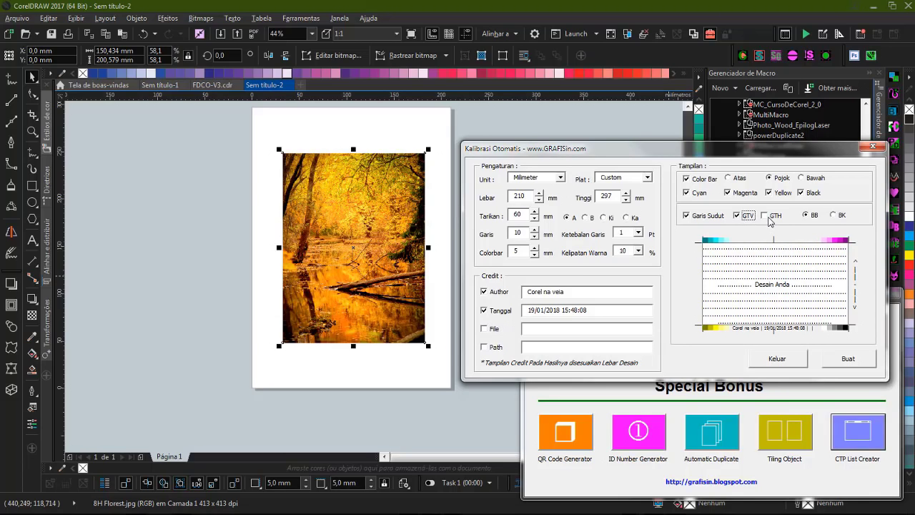
click(770, 218)
click(840, 216)
click(807, 216)
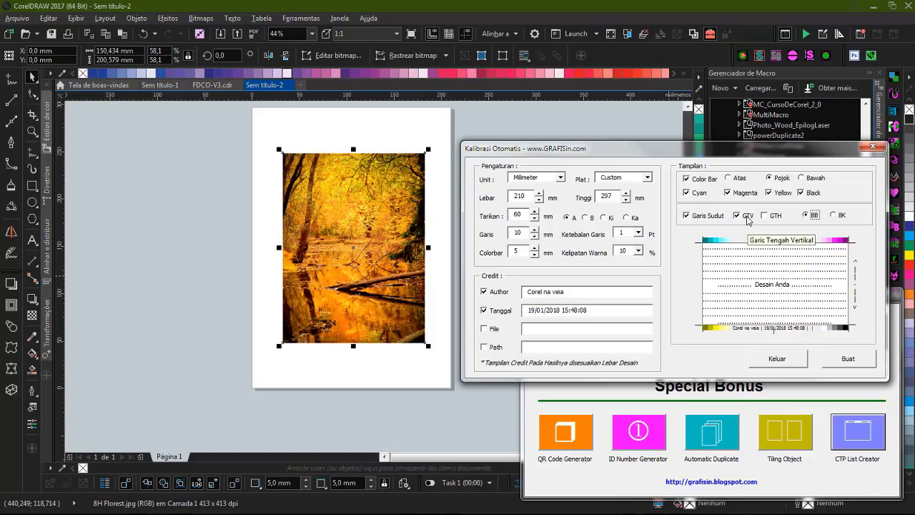
Compare the Bawah, Atas and Pojok color bar positions, create the marks around the image with Pojok, and dismiss the CTP window.
click(805, 181)
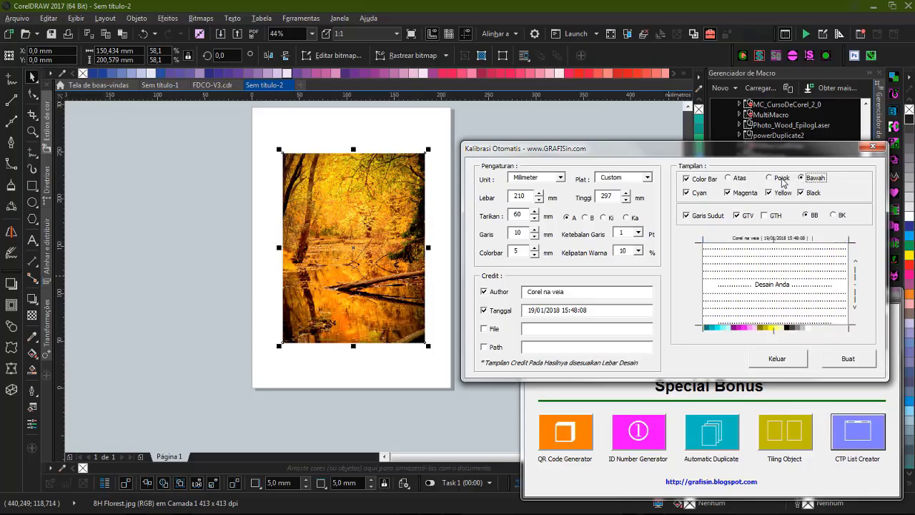
click(783, 180)
click(728, 178)
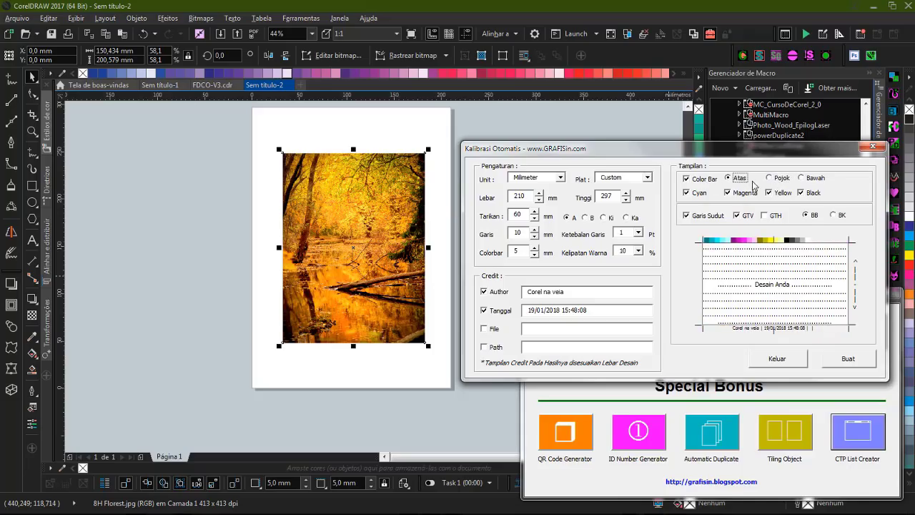
click(770, 180)
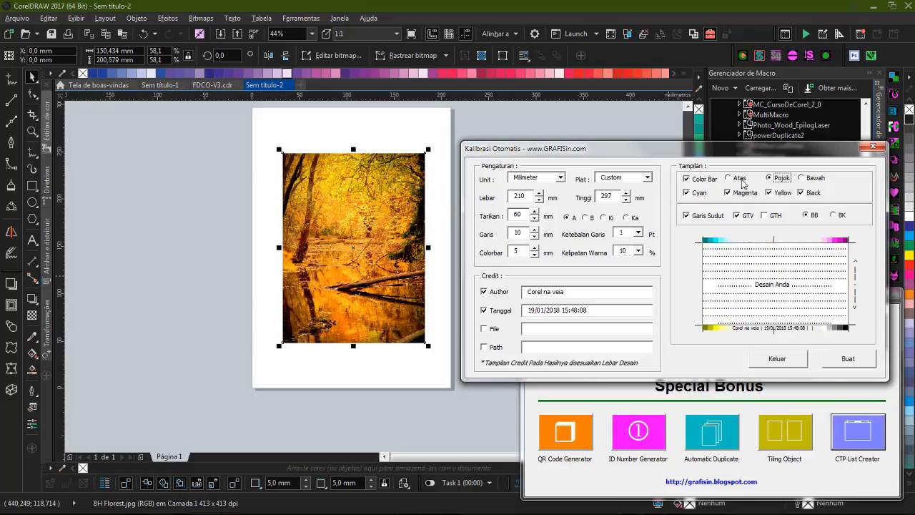
click(743, 182)
click(770, 180)
click(846, 359)
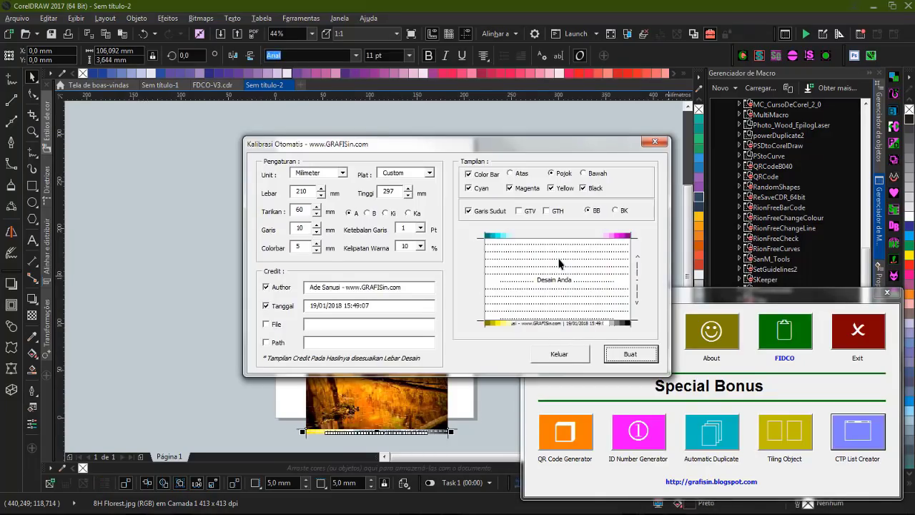
click(654, 142)
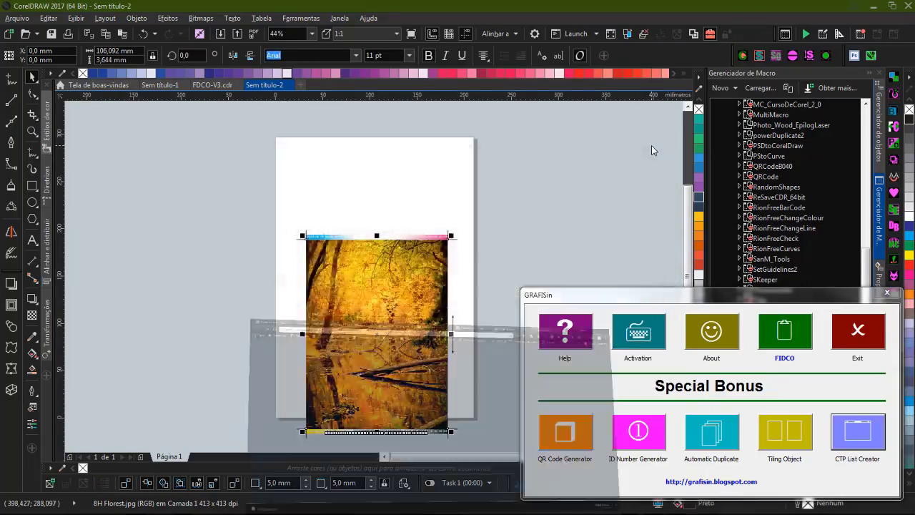
click(788, 10)
click(867, 5)
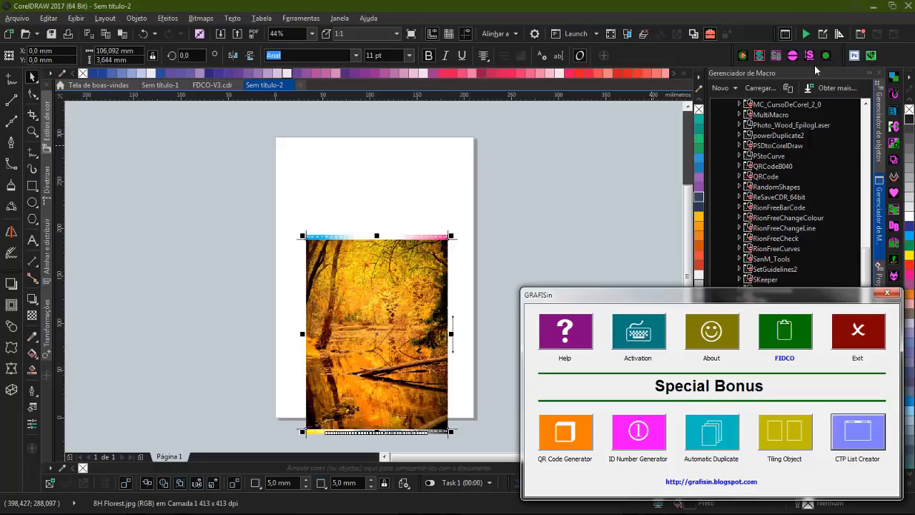
Centre the forest image together with its color bars, corner lines and credit text on the page.
drag(235, 205, 479, 450)
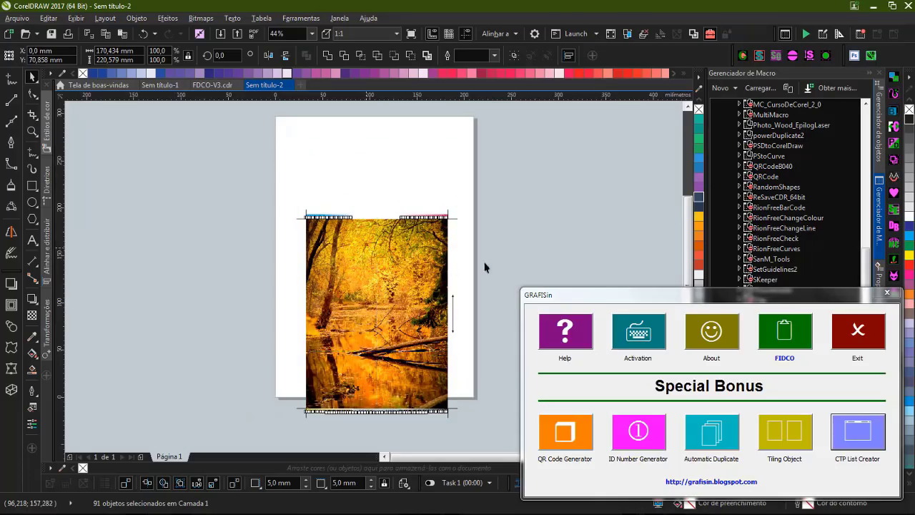
key(p)
key(z)
drag(282, 126, 475, 366)
key(Escape)
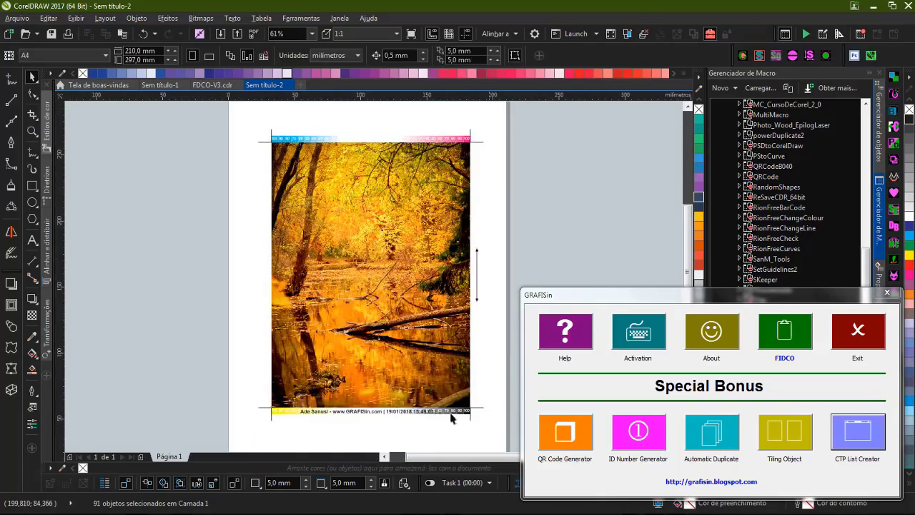
Move the credit text just below the yellow and black color bars, and inspect the cyan and magenta bars above the image.
key(z)
drag(249, 389, 486, 425)
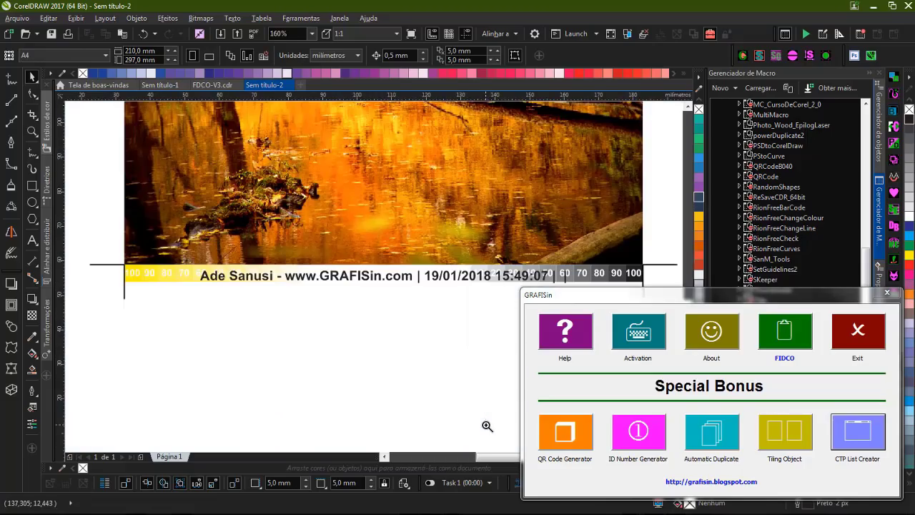
mouse_move(397, 284)
mouse_down()
mouse_move(394, 308)
mouse_move(395, 301)
mouse_up()
click(488, 333)
key(shift+F4)
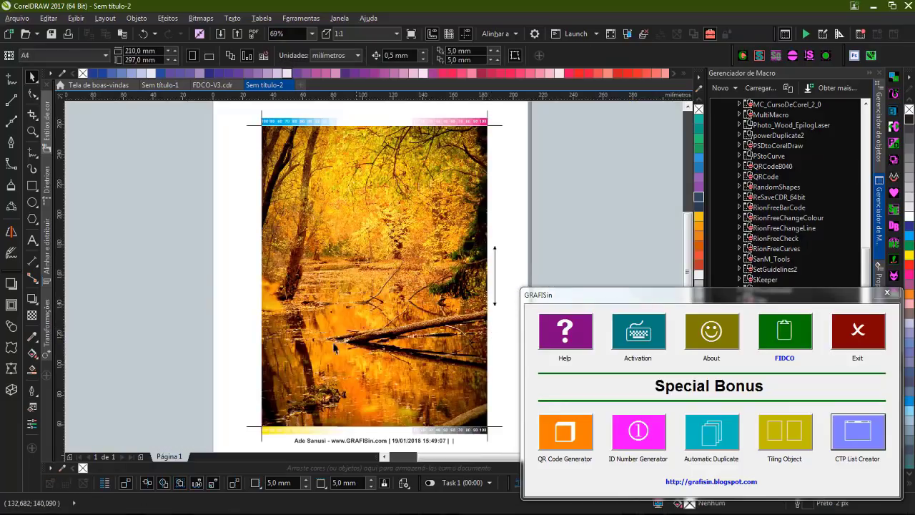
drag(249, 109, 505, 164)
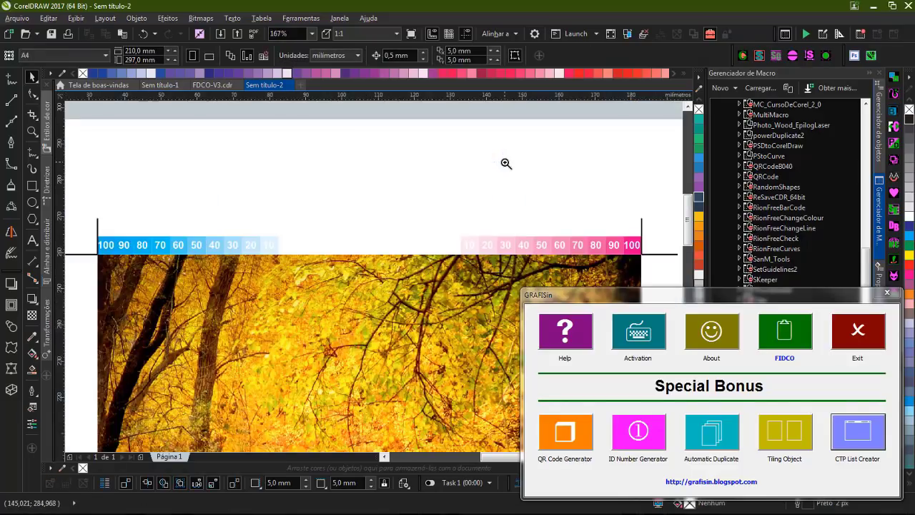
key(shift+F4)
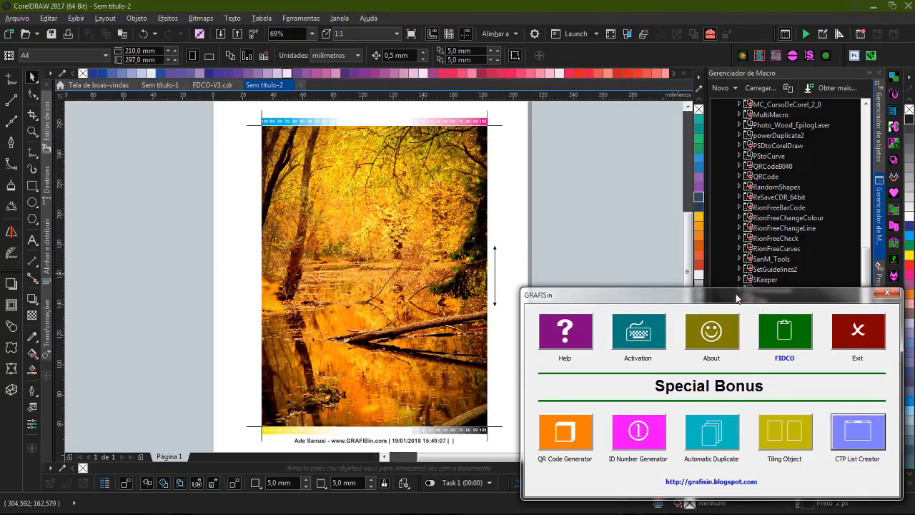
View the QR Code Generator window, close it, and dismiss the grafisin.blogspot.com page opened in the browser.
drag(737, 298, 682, 203)
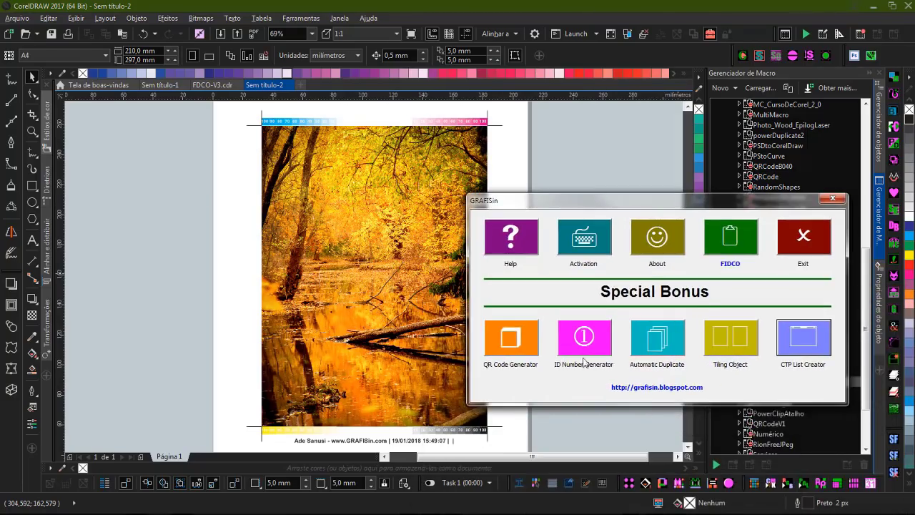
click(507, 341)
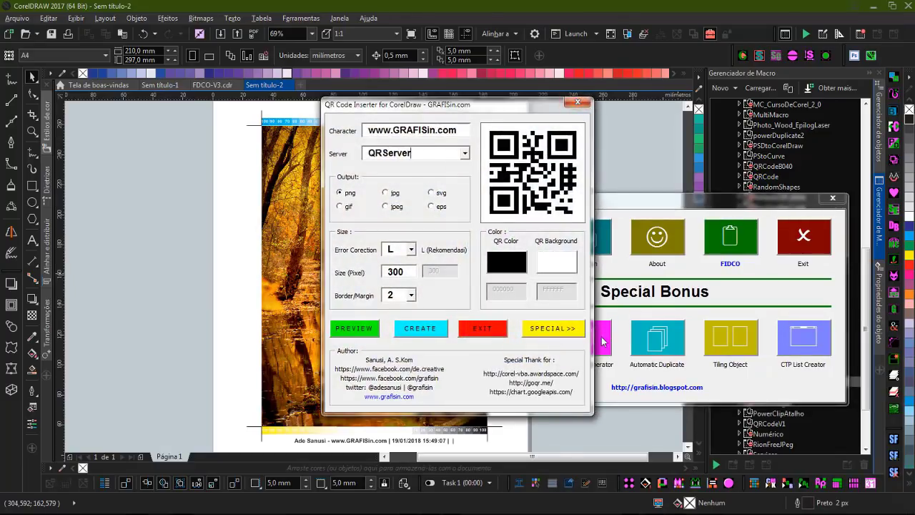
click(577, 102)
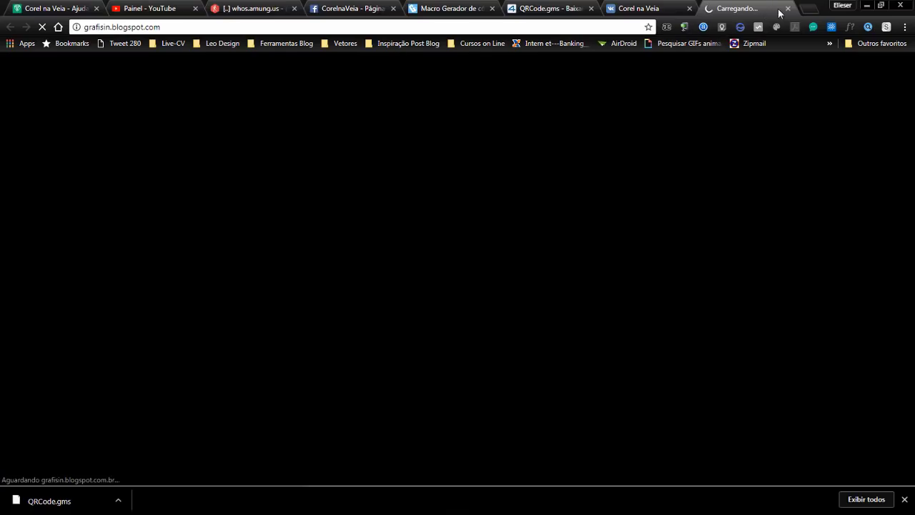
click(782, 9)
click(867, 5)
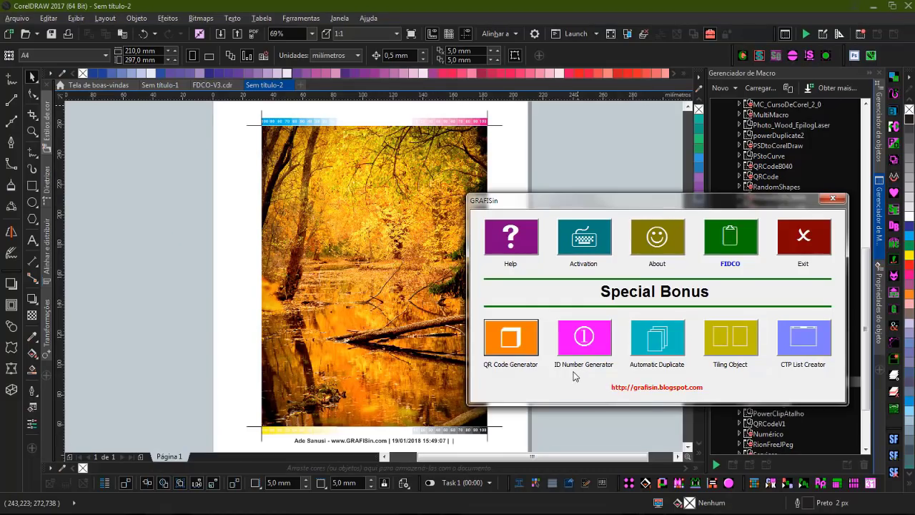
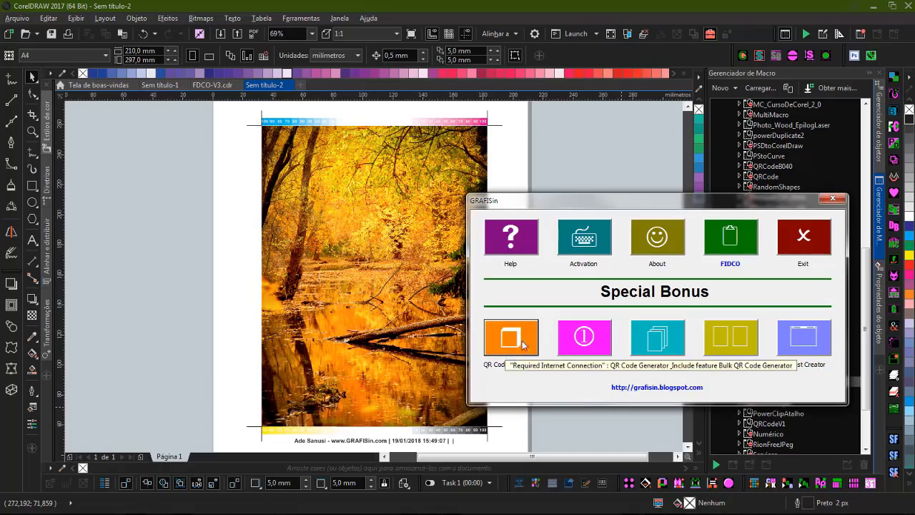
drag(497, 195, 566, 188)
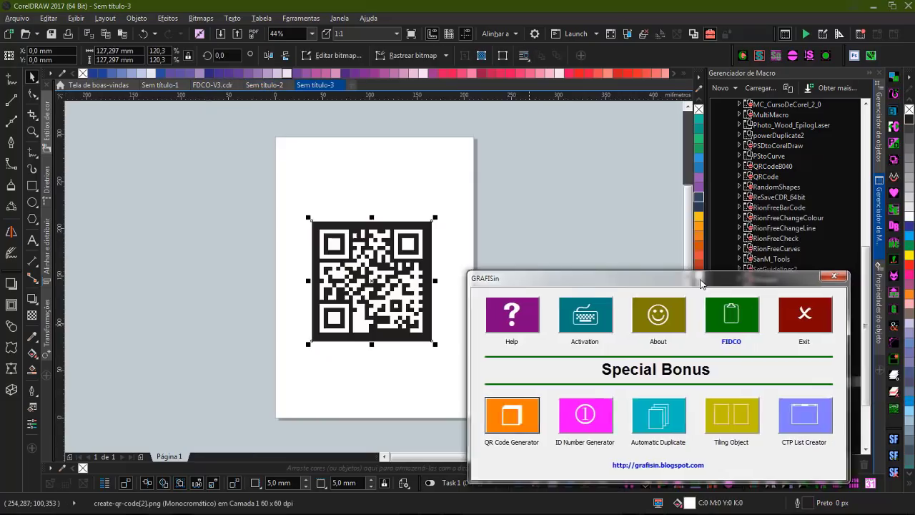
drag(701, 283, 711, 282)
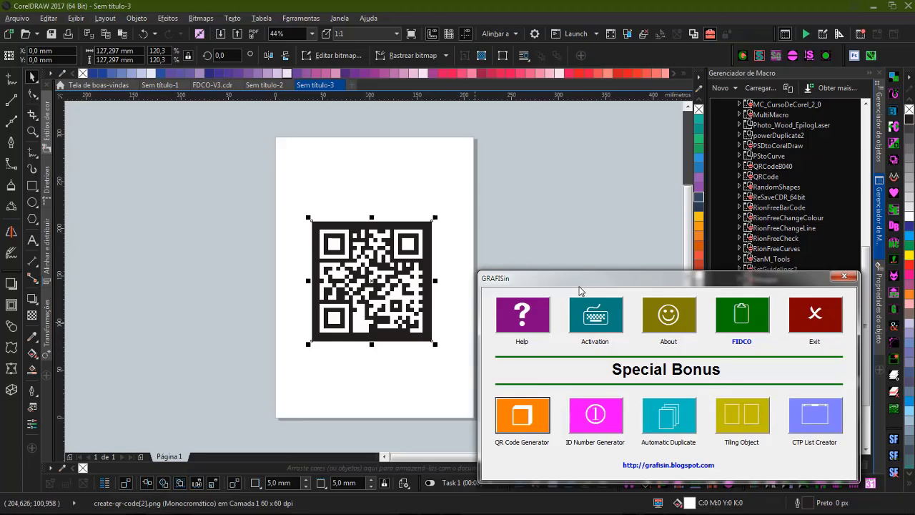
Close the GRAFISin menu and the extra browser tab, and return to the QR code document in CorelDRAW.
click(842, 278)
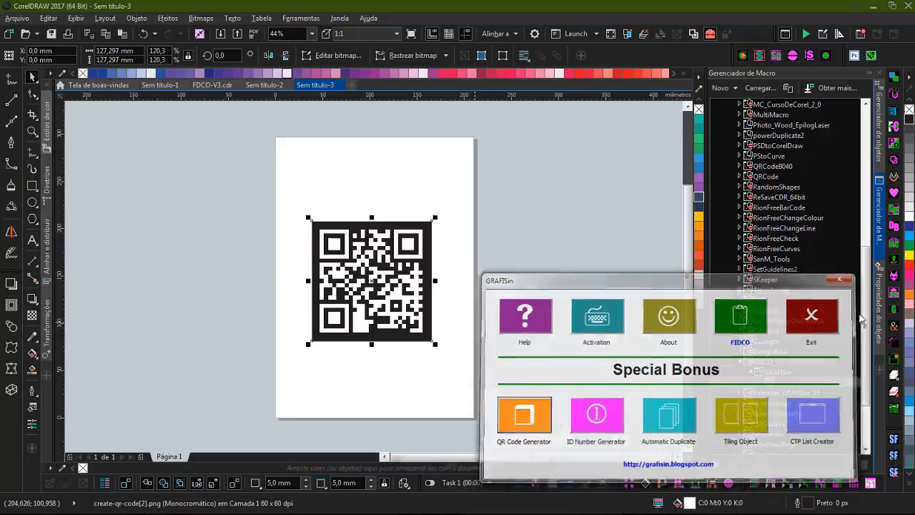
click(788, 9)
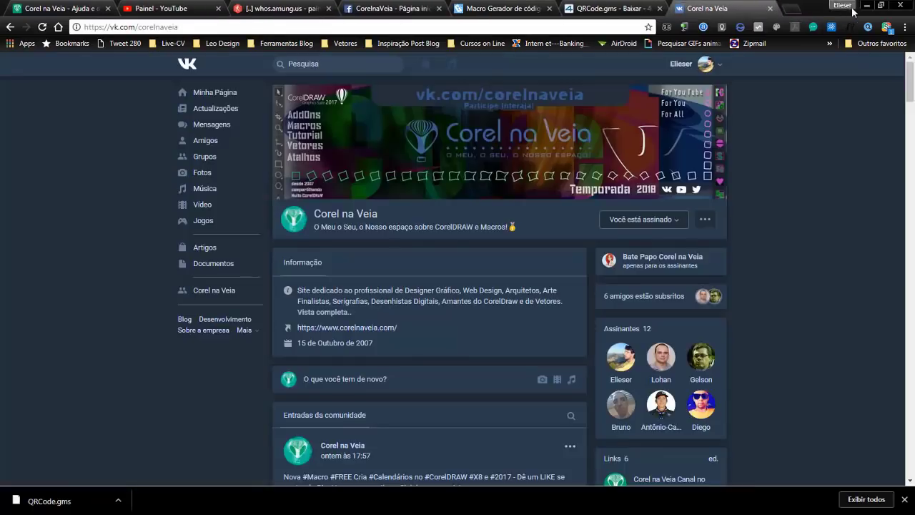
click(866, 5)
click(894, 409)
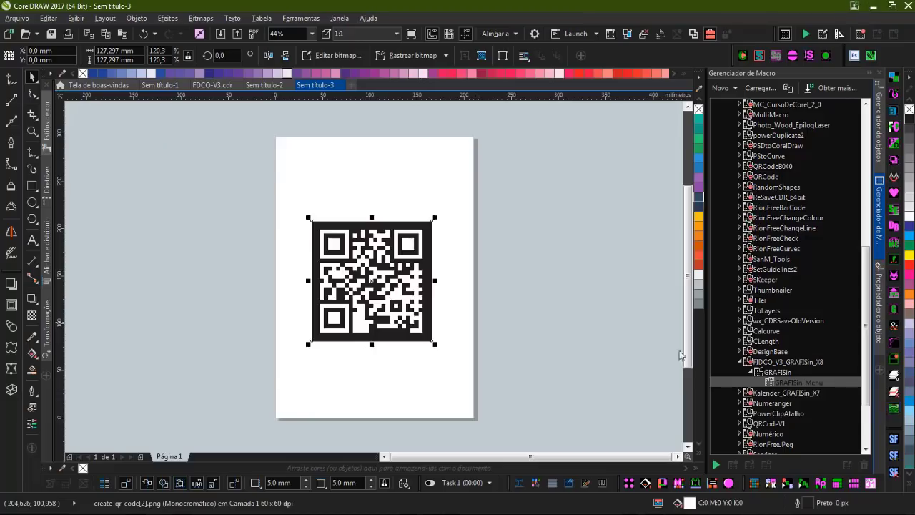
Reopen the GRAFISin menu, view the ID Number Generator's description among the Special Bonus tools, and close the menu.
drag(478, 122, 578, 135)
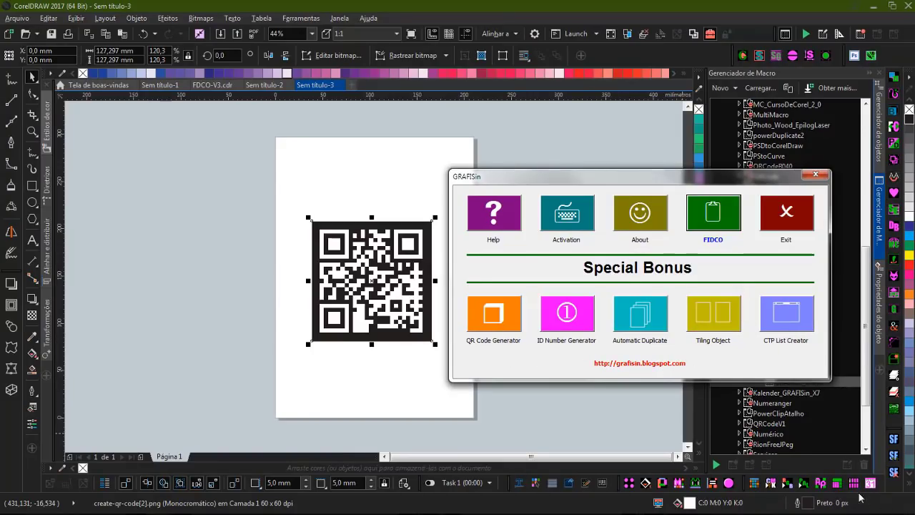
mouse_move(861, 514)
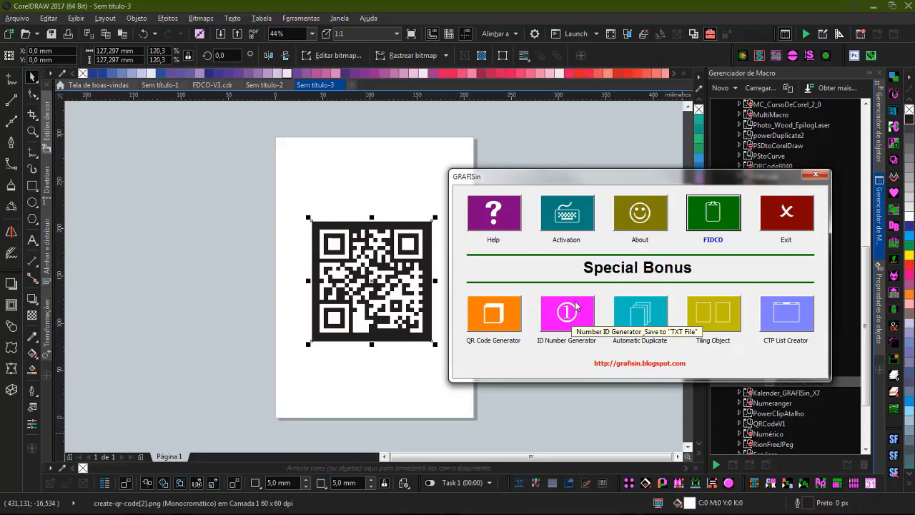
click(815, 176)
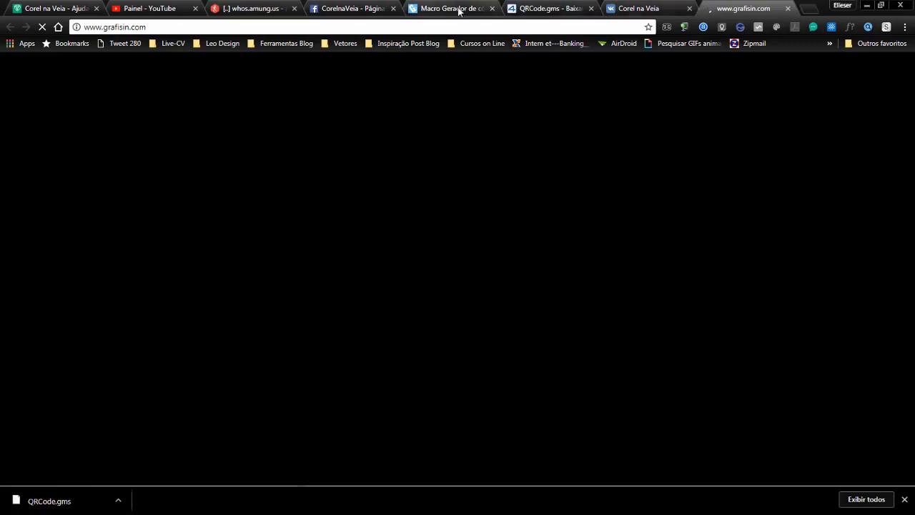
View the top of the QR code generator macro article on grafisin.com in the browser, and return to CorelDRAW.
click(457, 8)
scroll(320, 143, up, 4)
scroll(319, 143, up, 3)
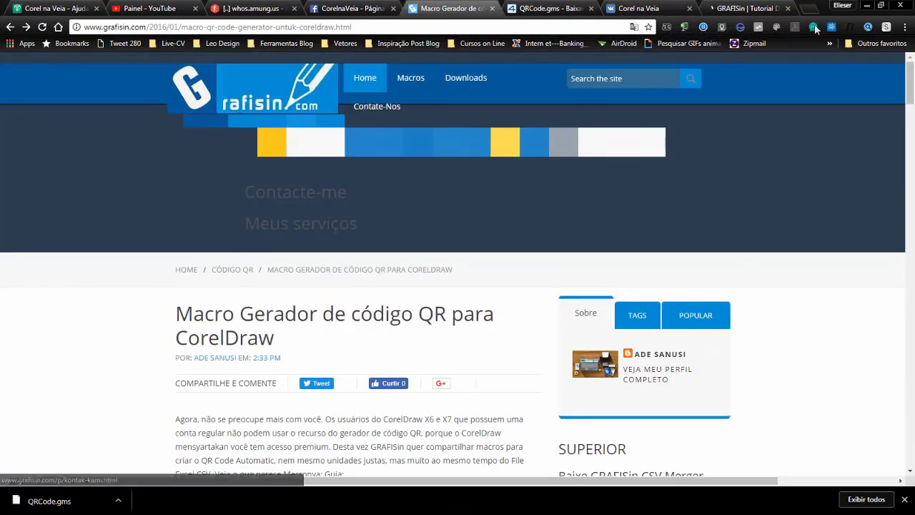
key(alt+Tab)
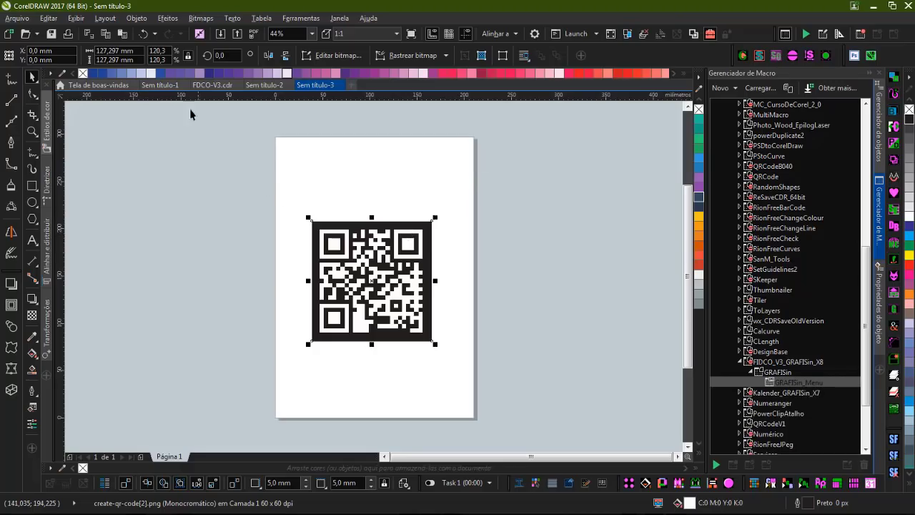
Show the FDCO-V3.cdr document and page through its QR Code, ID Number and Auto Duplicate pages.
click(151, 86)
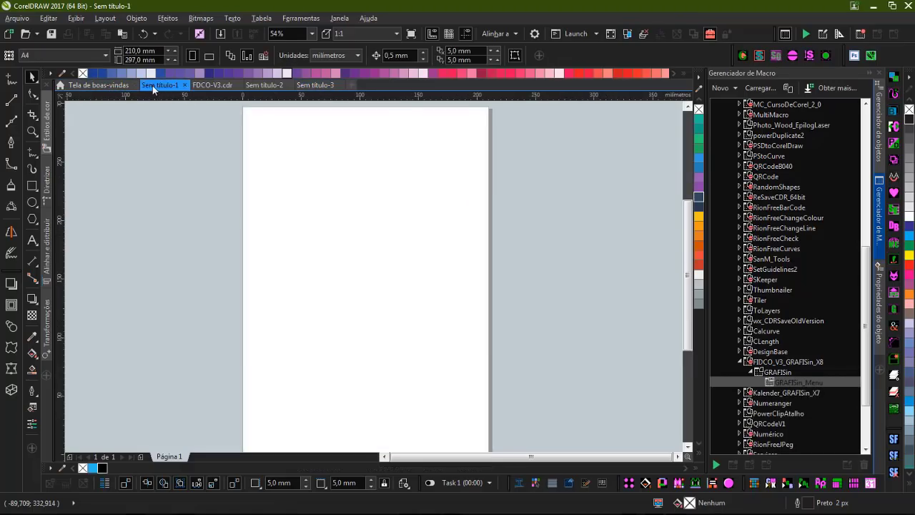
click(212, 84)
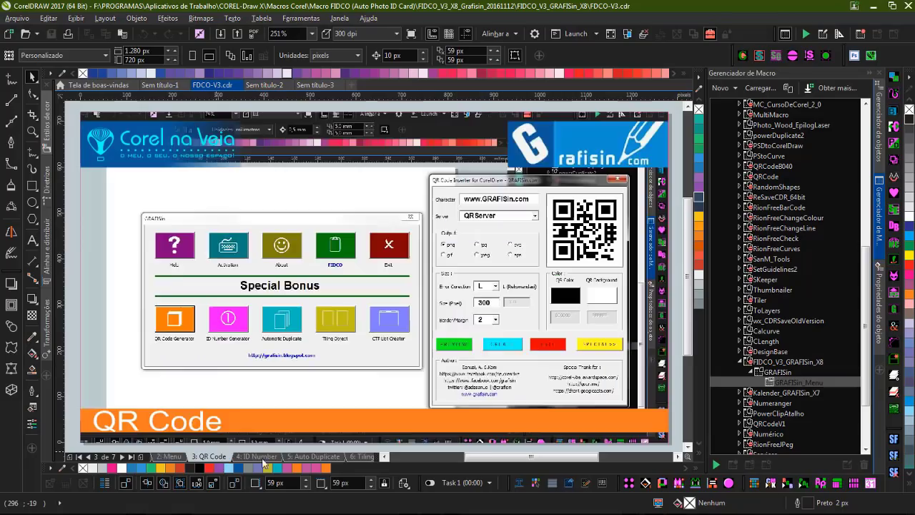
click(209, 456)
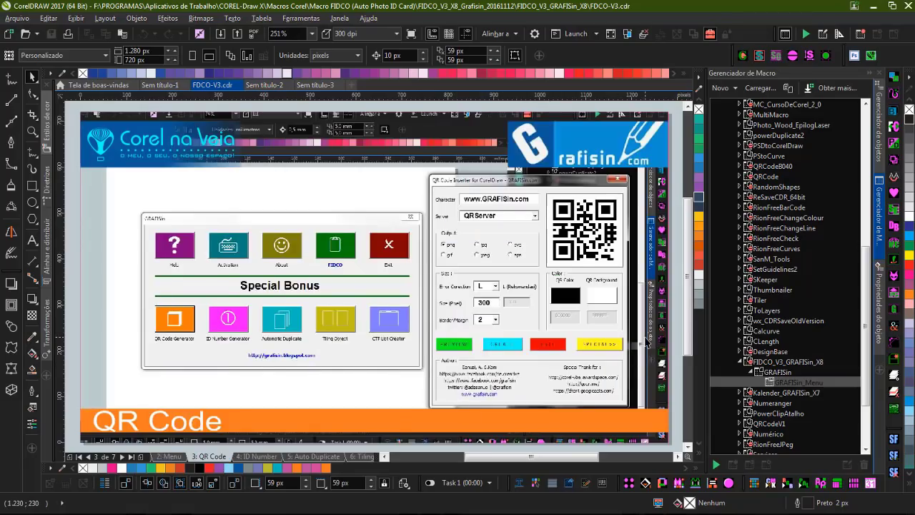
key(Page_Down)
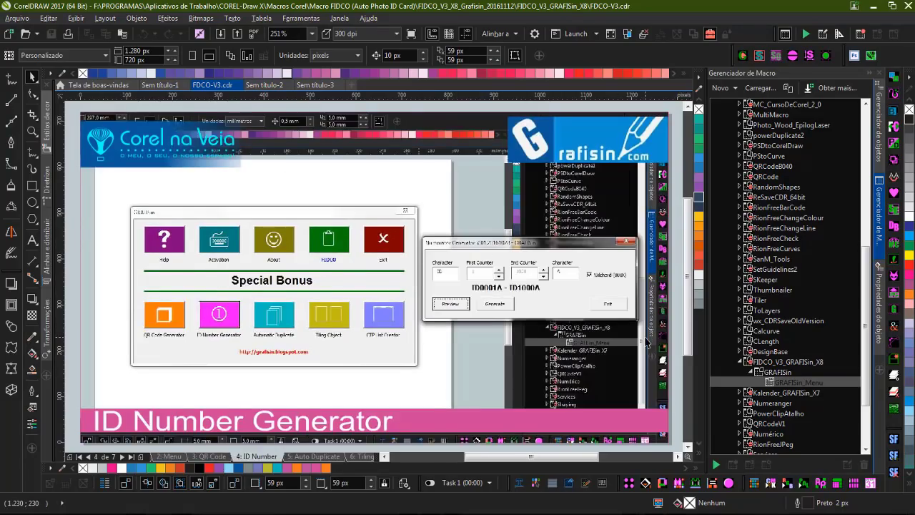
key(Page_Down)
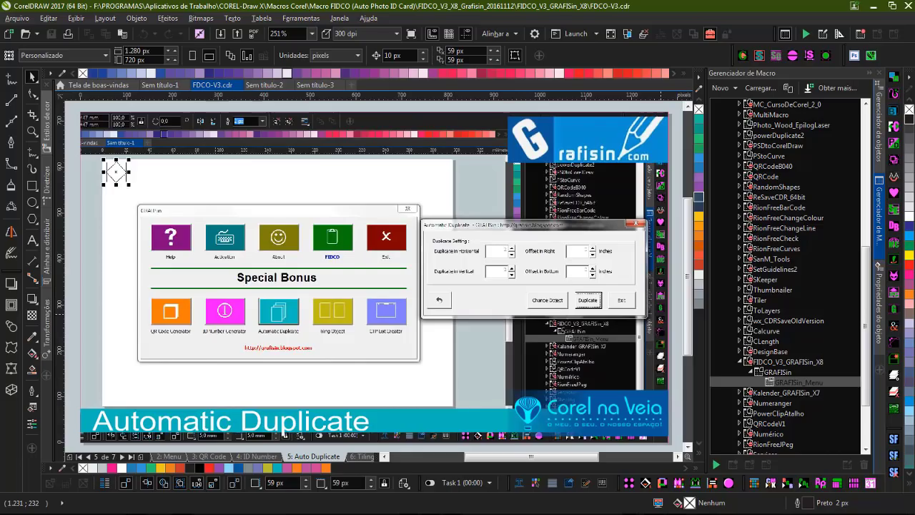